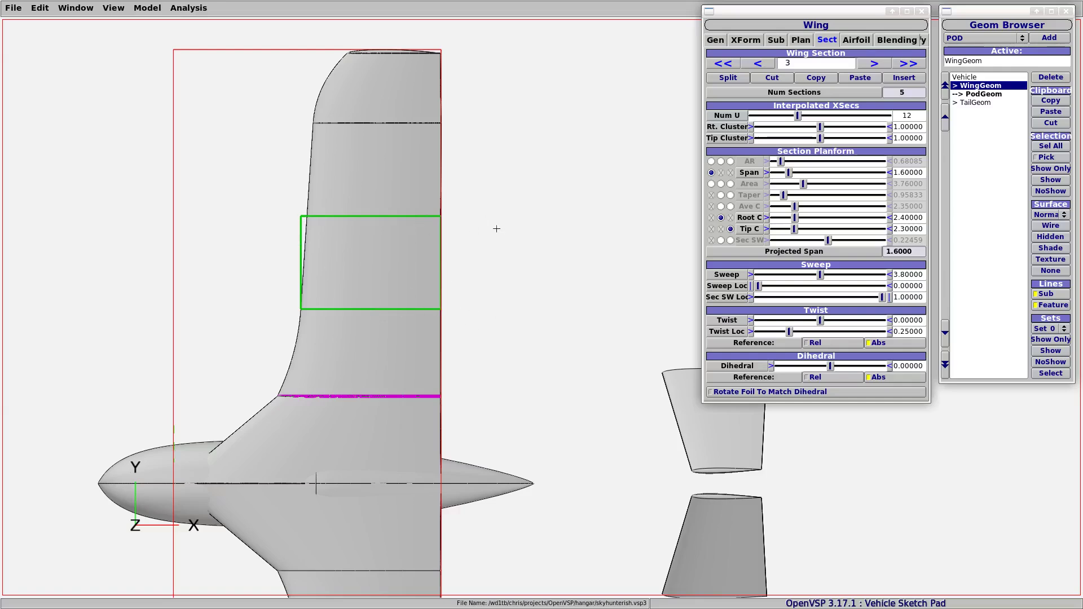
{"action": "left_click_drag", "start_coordinate": [844, 14], "coordinate": [843, 16]}
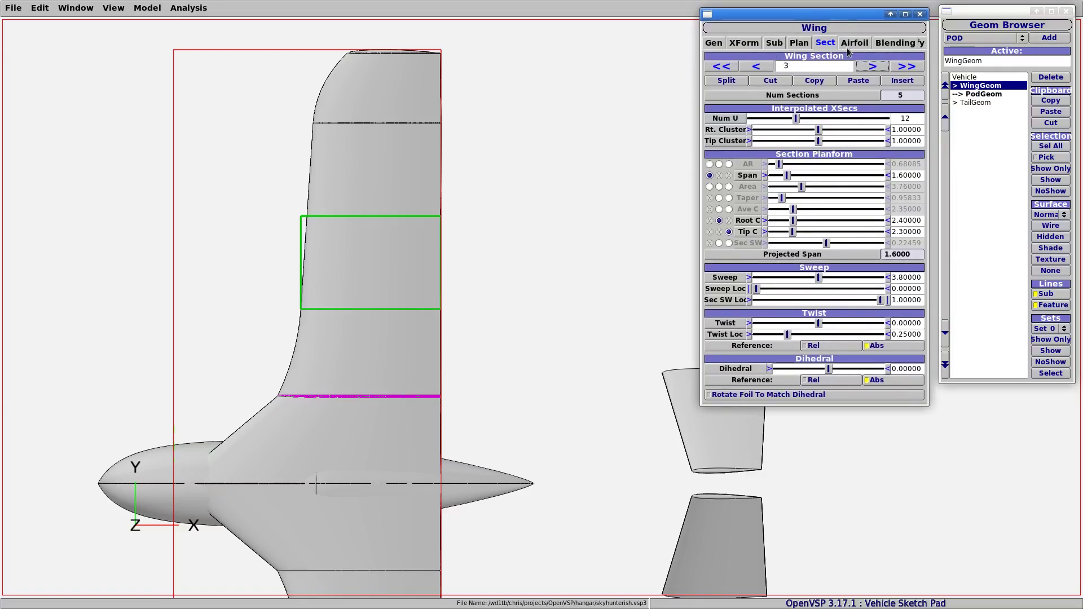
{"action": "left_click", "coordinate": [805, 43]}
{"action": "left_click", "coordinate": [827, 45]}
{"action": "left_click_drag", "start_coordinate": [838, 16], "coordinate": [839, 14]}
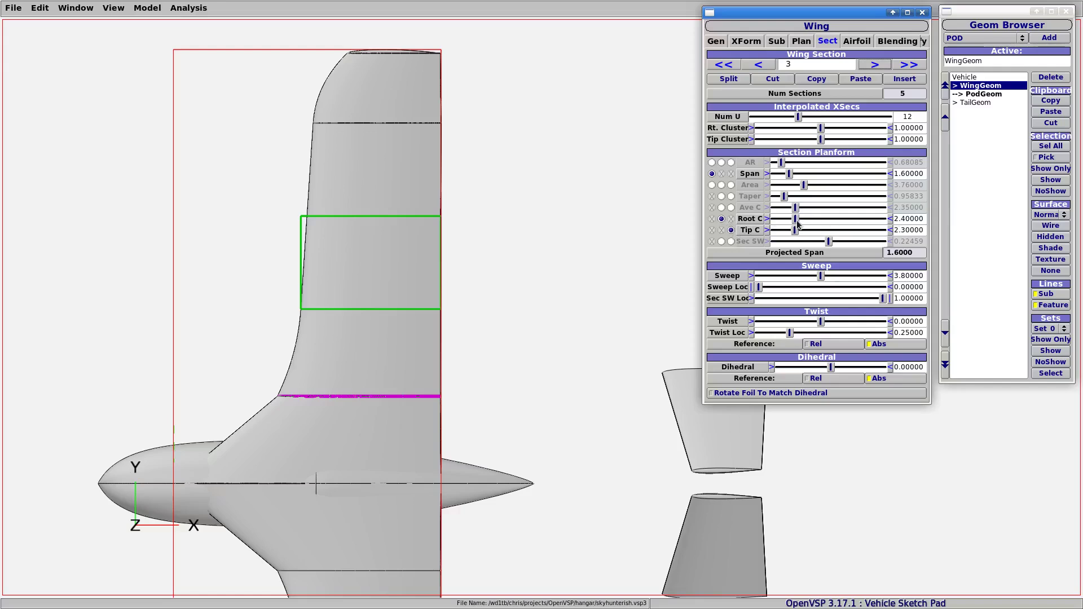
{"action": "left_click", "coordinate": [908, 219]}
{"action": "left_click", "coordinate": [910, 172]}
Examine up close how the trailing edge of wing section 3 lines up with the adjacent section and bounding box
{"action": "scroll", "coordinate": [445, 191], "scroll_direction": "up", "scroll_amount": 3}
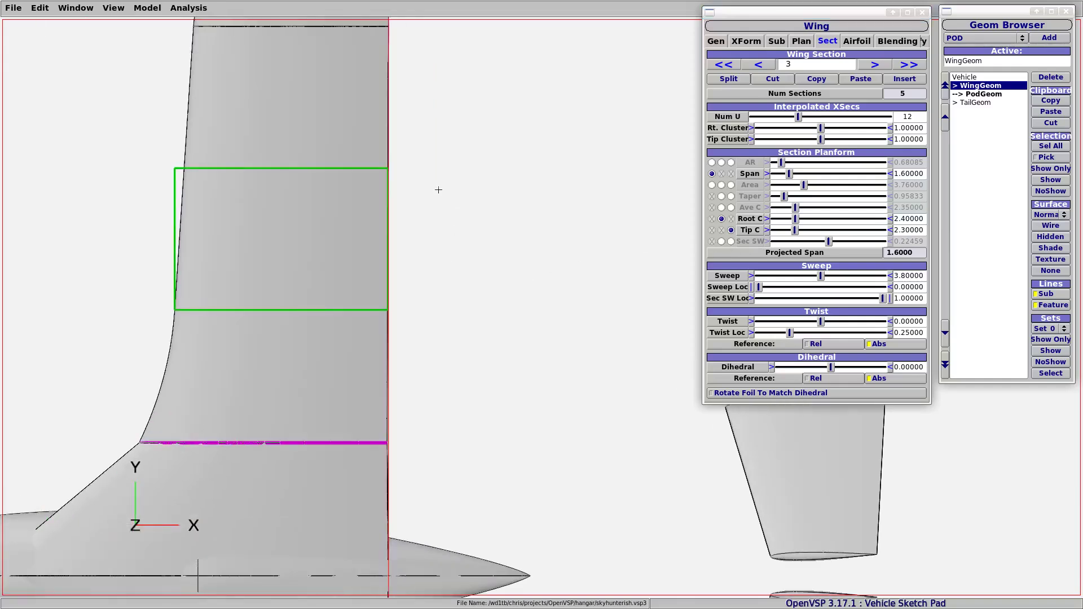
{"action": "scroll", "coordinate": [380, 211], "scroll_direction": "up", "scroll_amount": 3}
{"action": "scroll", "coordinate": [380, 211], "scroll_direction": "up", "scroll_amount": 3}
{"action": "right_click_drag", "start_coordinate": [220, 264], "coordinate": [481, 247]}
{"action": "scroll", "coordinate": [480, 261], "scroll_direction": "up", "scroll_amount": 4}
{"action": "right_click_drag", "start_coordinate": [345, 274], "coordinate": [459, 273]}
{"action": "scroll", "coordinate": [432, 276], "scroll_direction": "up", "scroll_amount": 4}
{"action": "right_click_drag", "start_coordinate": [331, 268], "coordinate": [542, 315]}
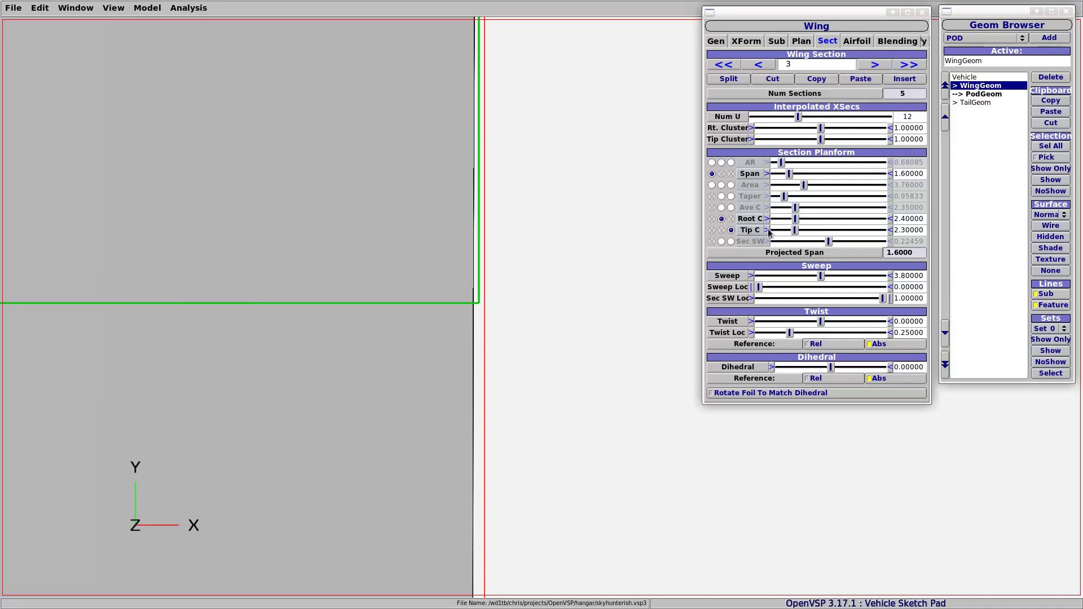
{"action": "scroll", "coordinate": [535, 307], "scroll_direction": "down", "scroll_amount": 3}
{"action": "scroll", "coordinate": [535, 306], "scroll_direction": "down", "scroll_amount": 3}
{"action": "right_click_drag", "start_coordinate": [136, 201], "coordinate": [159, 266]}
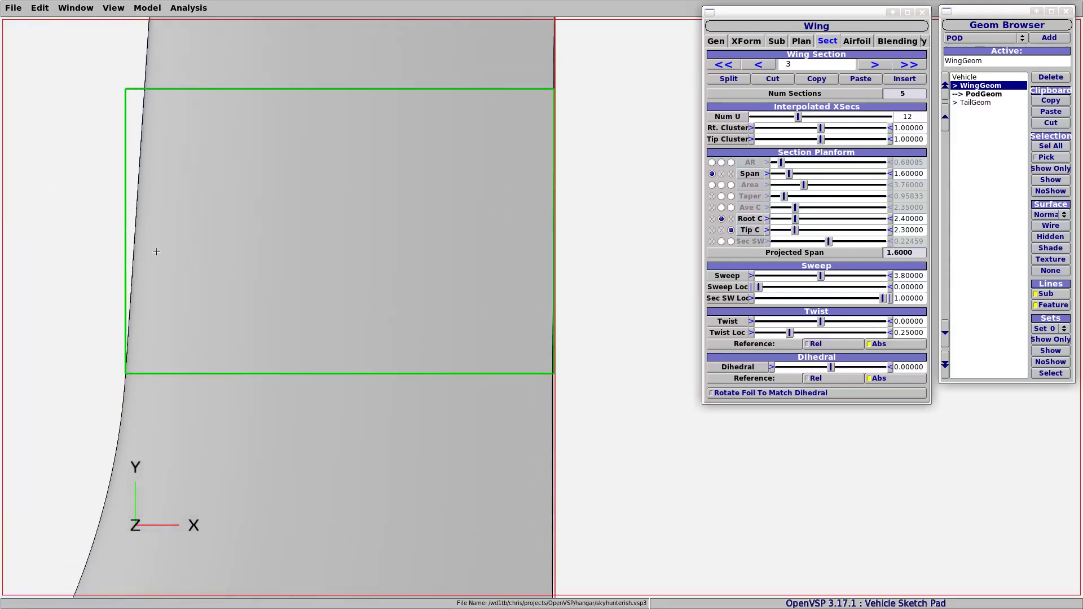
{"action": "right_click_drag", "start_coordinate": [542, 344], "coordinate": [516, 342]}
{"action": "scroll", "coordinate": [516, 342], "scroll_direction": "up", "scroll_amount": 3}
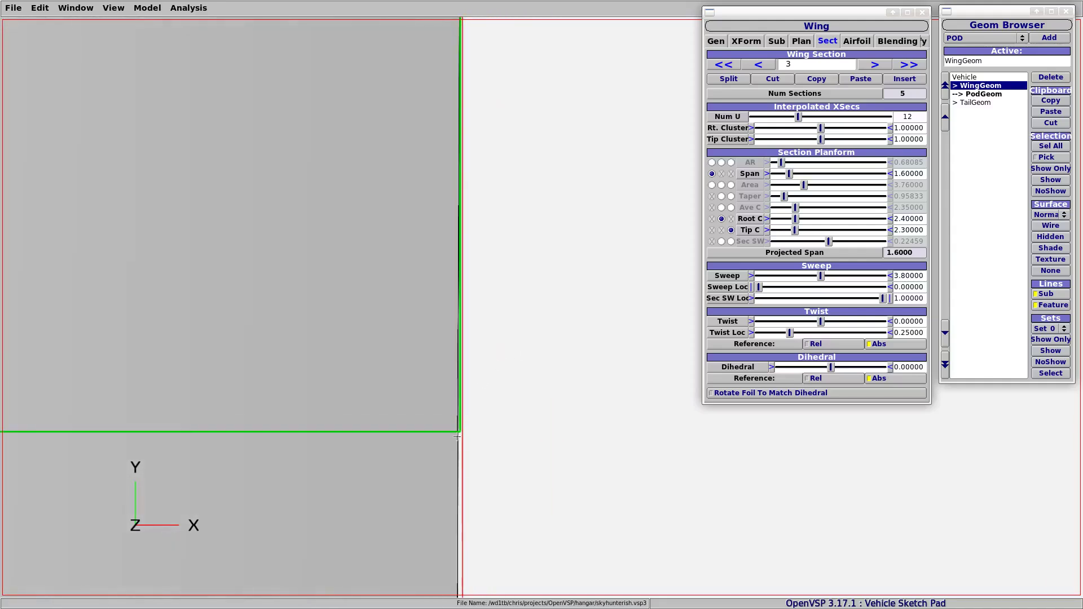
{"action": "scroll", "coordinate": [458, 436], "scroll_direction": "up", "scroll_amount": 2}
{"action": "scroll", "coordinate": [465, 468], "scroll_direction": "down", "scroll_amount": 5}
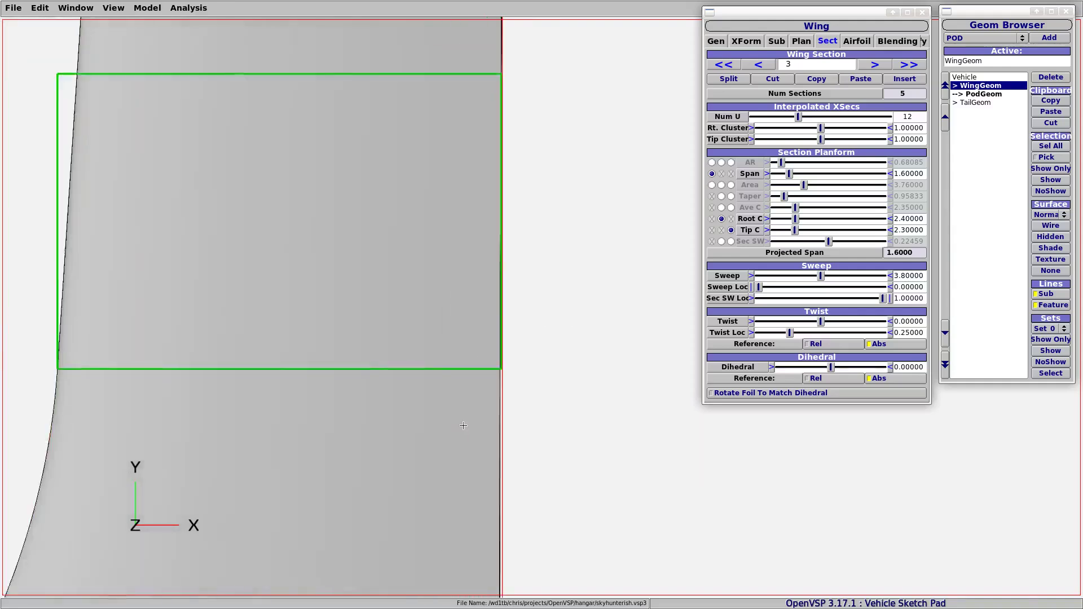
{"action": "scroll", "coordinate": [503, 265], "scroll_direction": "up", "scroll_amount": 3}
{"action": "scroll", "coordinate": [503, 265], "scroll_direction": "up", "scroll_amount": 1}
{"action": "right_click_drag", "start_coordinate": [501, 251], "coordinate": [656, 357]}
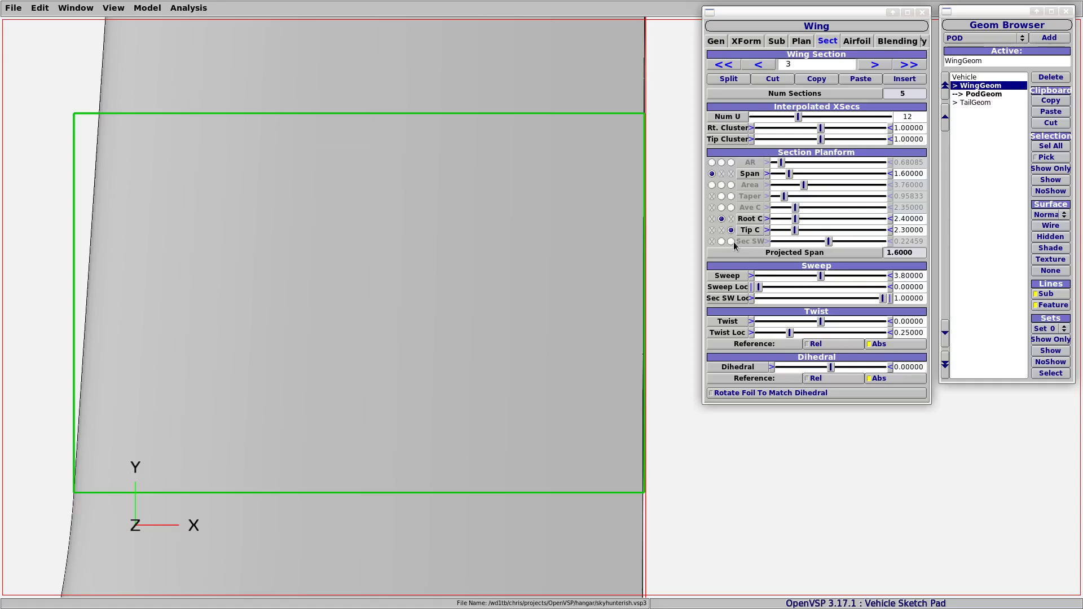
Drive wing section 3's planform by secondary sweep instead of tip chord, and set the secondary sweep to 0
{"action": "left_click", "coordinate": [731, 242]}
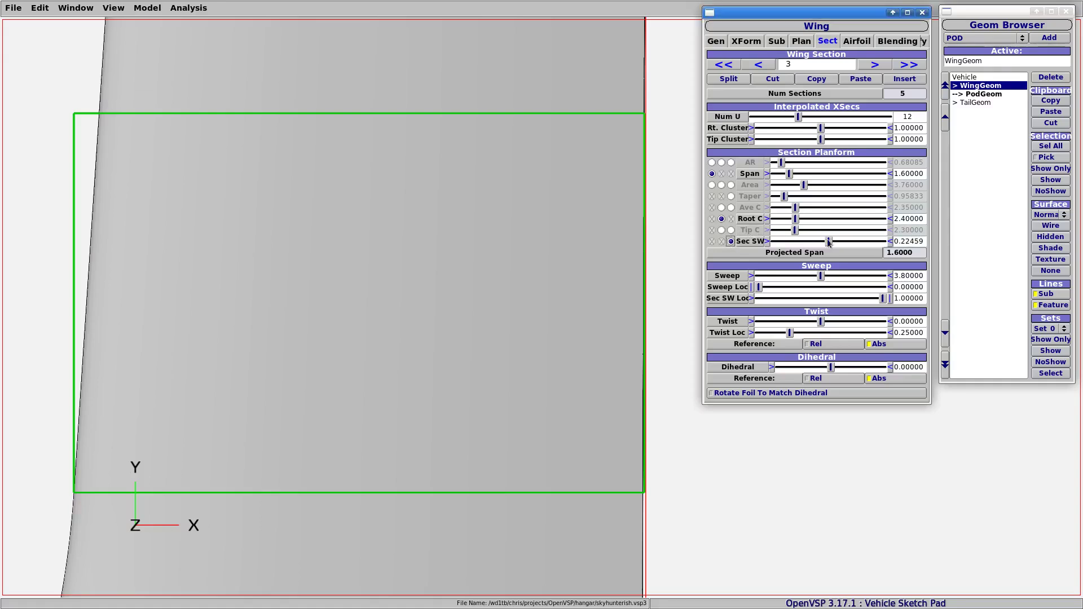
{"action": "left_click_drag", "start_coordinate": [925, 242], "coordinate": [893, 243]}
{"action": "type", "text": "0"}
{"action": "key", "text": "Return"}
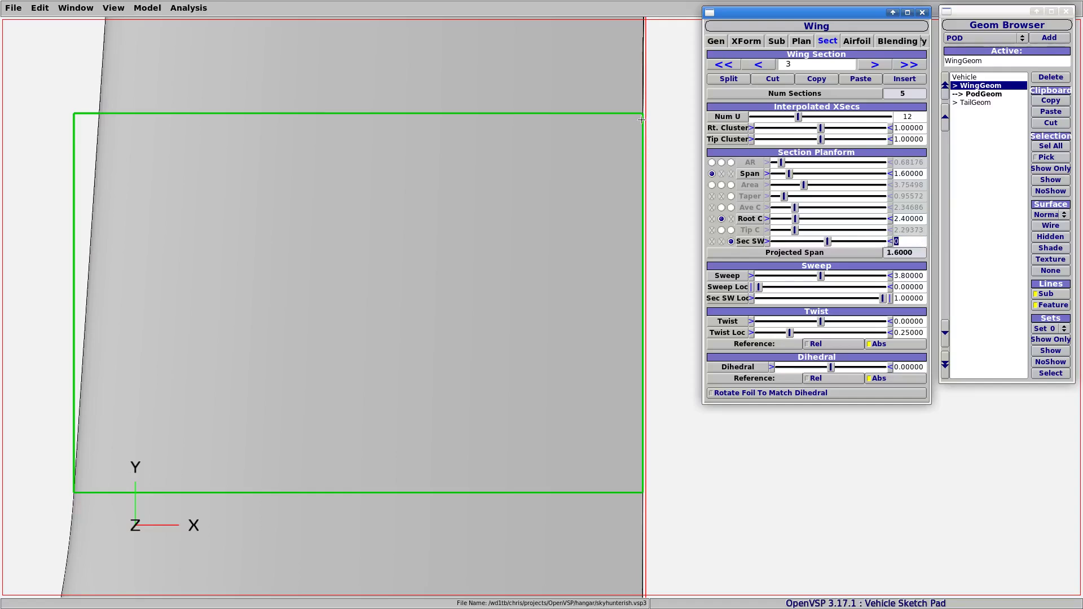
{"action": "scroll", "coordinate": [621, 485], "scroll_direction": "down", "scroll_amount": 5}
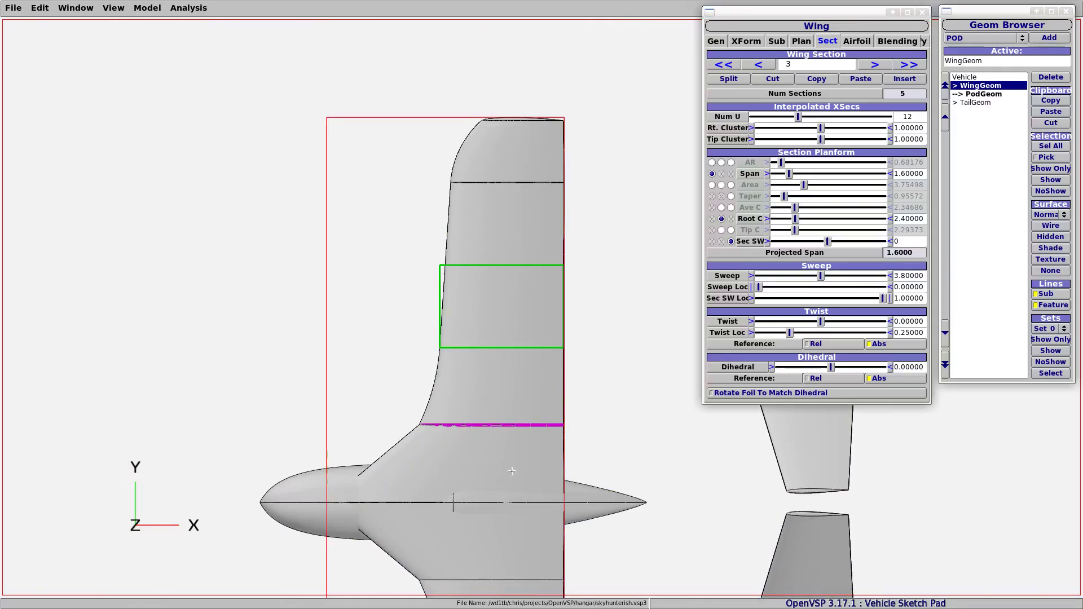
Deselect the wing and open the Projected Area analysis beside the aircraft model
{"action": "left_click", "coordinate": [188, 9]}
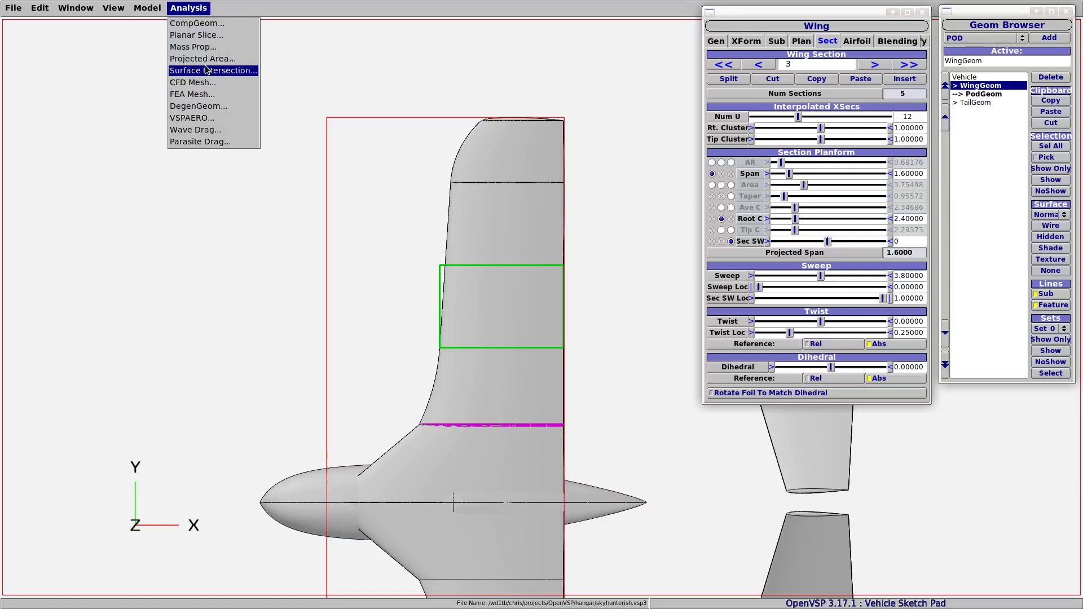
{"action": "left_click", "coordinate": [415, 331]}
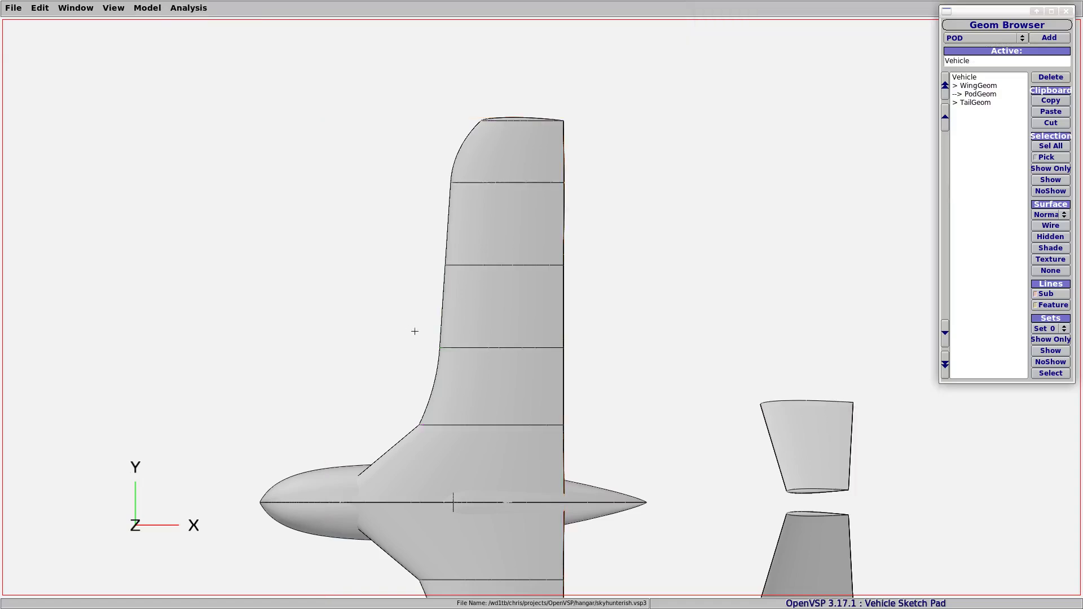
{"action": "key", "text": "F7"}
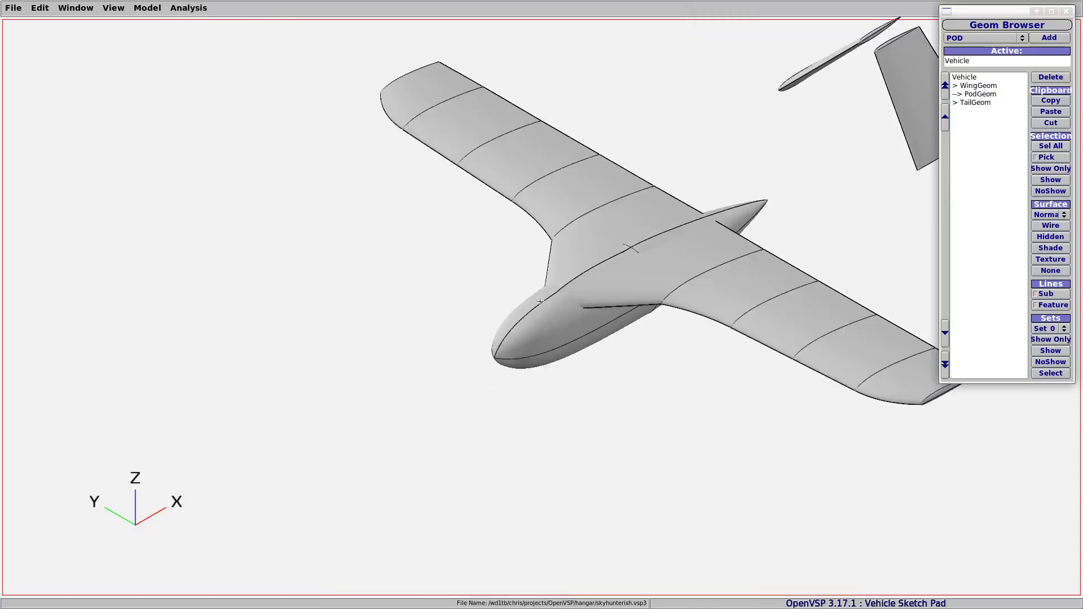
{"action": "scroll", "coordinate": [569, 266], "scroll_direction": "up", "scroll_amount": 8}
{"action": "scroll", "coordinate": [566, 264], "scroll_direction": "down", "scroll_amount": 7}
{"action": "right_click_drag", "start_coordinate": [632, 233], "coordinate": [343, 294]}
{"action": "scroll", "coordinate": [343, 294], "scroll_direction": "down", "scroll_amount": 2}
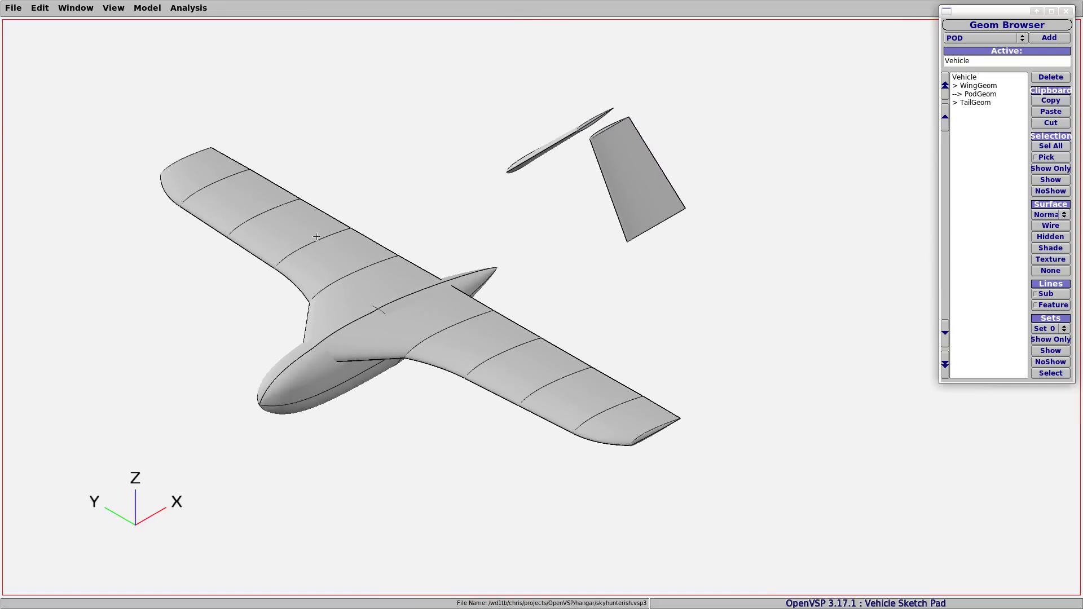
{"action": "left_click", "coordinate": [188, 8]}
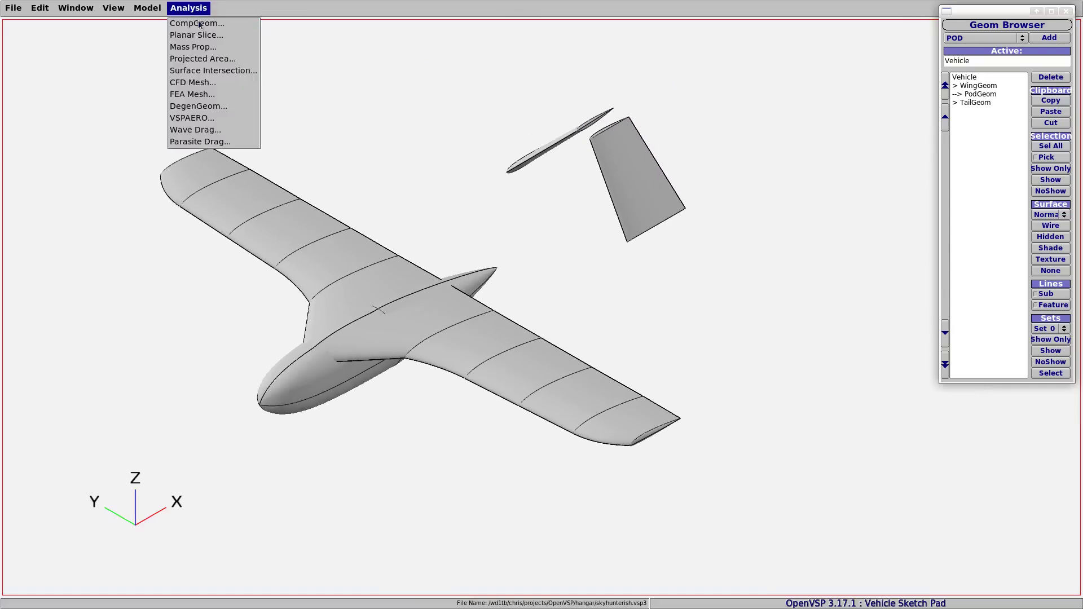
{"action": "left_click", "coordinate": [198, 59]}
{"action": "left_click_drag", "start_coordinate": [546, 188], "coordinate": [177, 105]}
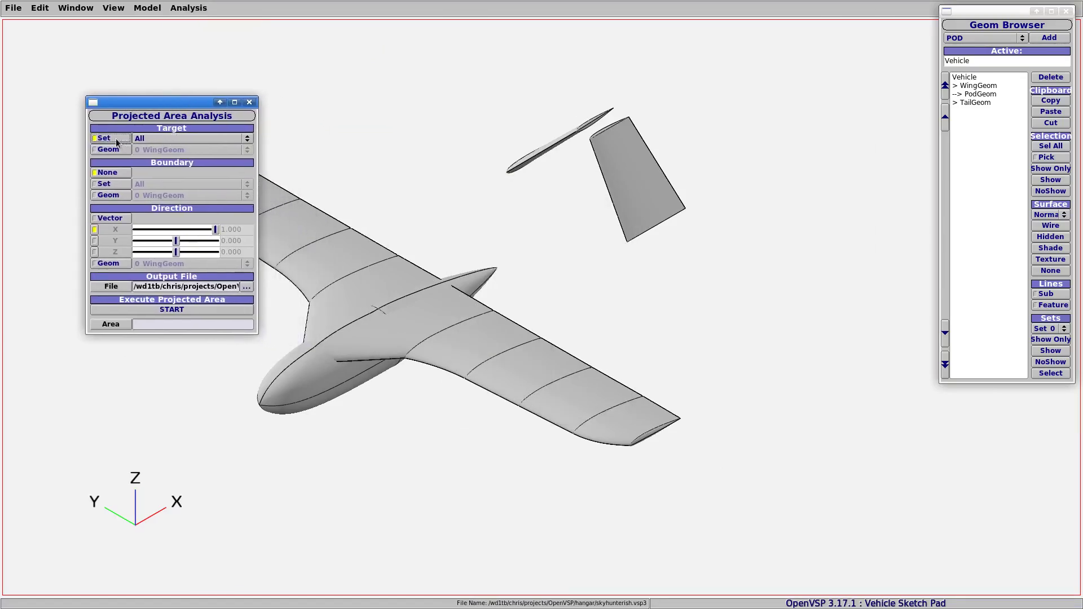
{"action": "left_click", "coordinate": [147, 140]}
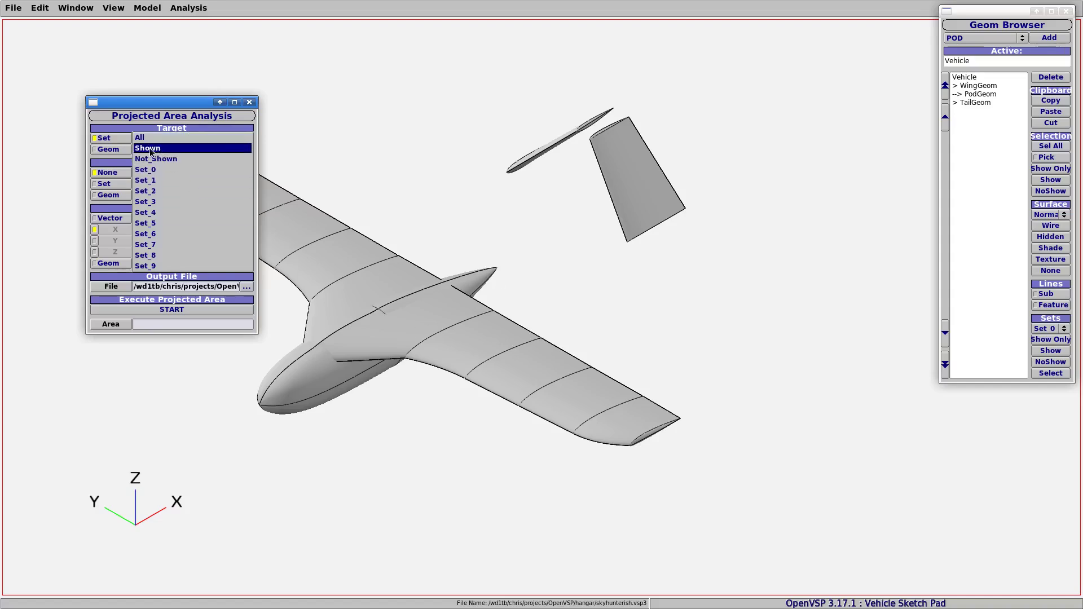
{"action": "left_click", "coordinate": [153, 139]}
{"action": "left_click", "coordinate": [153, 140]}
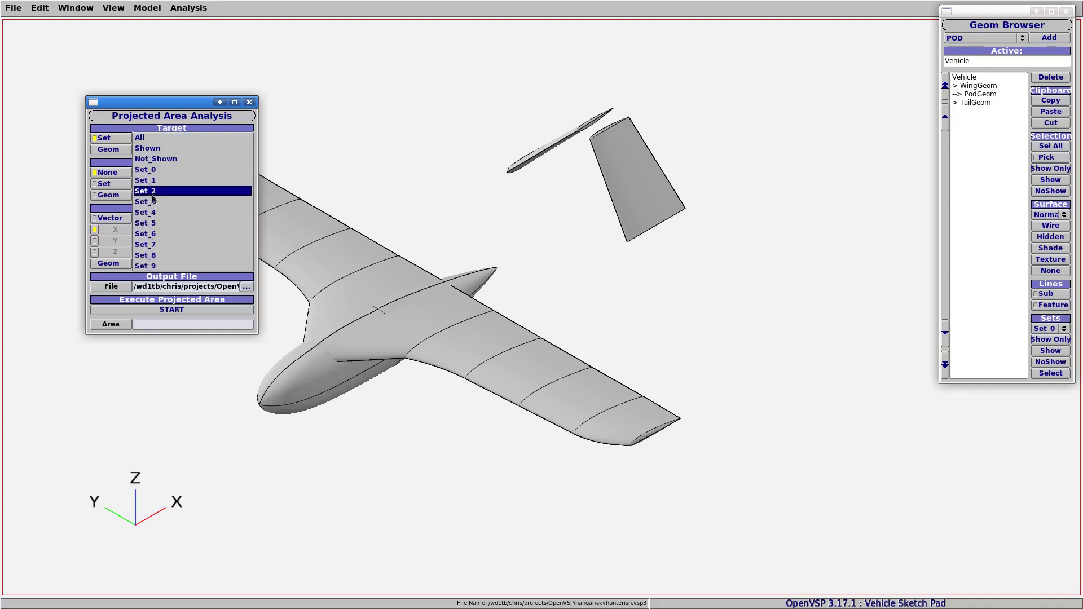
{"action": "left_click", "coordinate": [157, 140]}
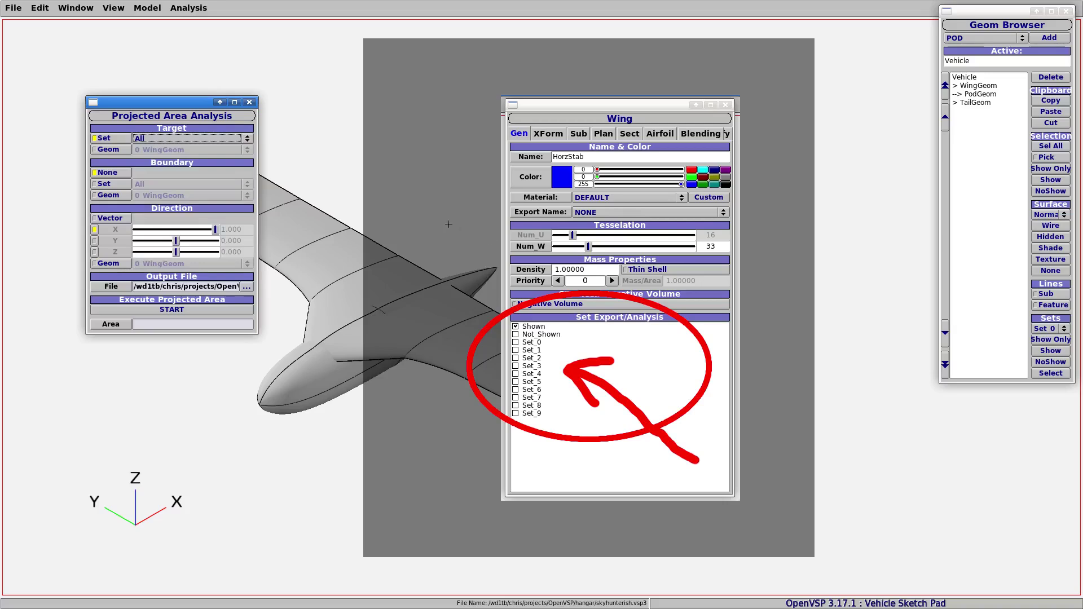
{"action": "right_click_drag", "start_coordinate": [416, 232], "coordinate": [544, 251]}
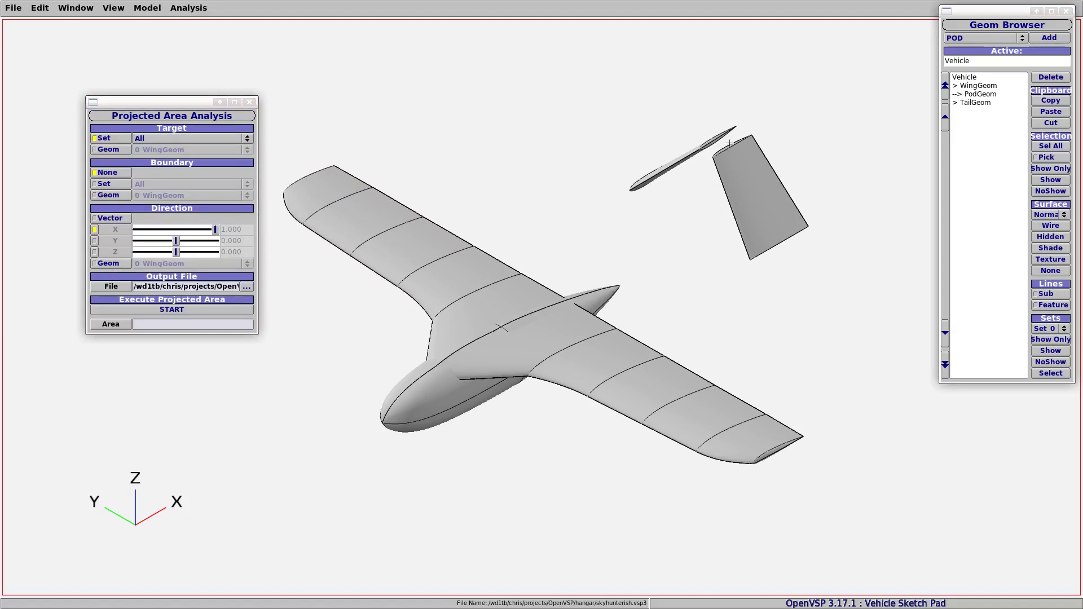
Hide TailGeom in the model and clear the selection
{"action": "left_click", "coordinate": [971, 104]}
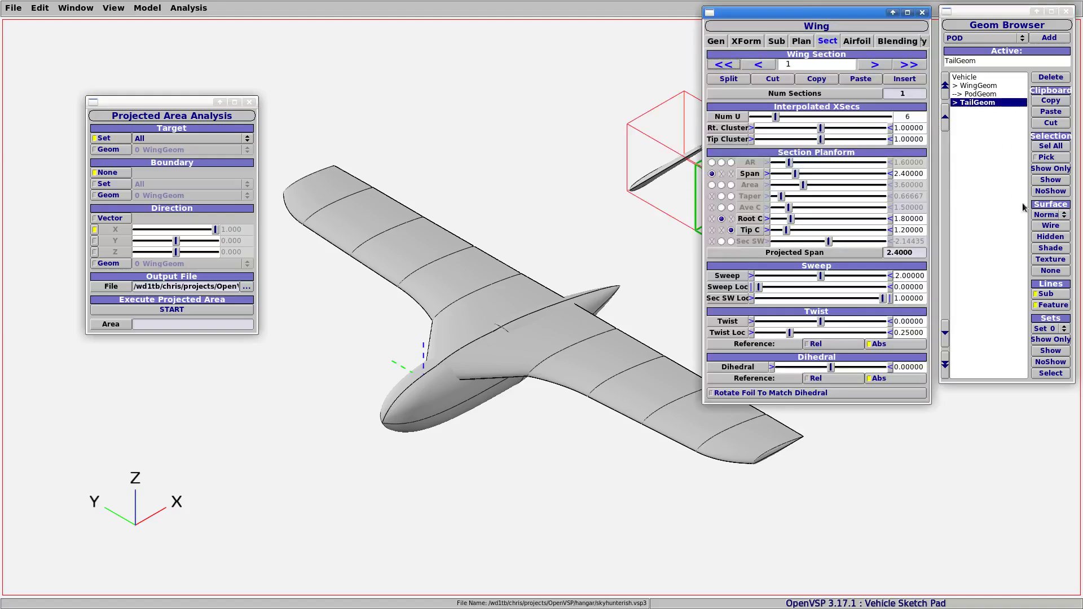
{"action": "left_click", "coordinate": [1046, 195]}
{"action": "left_click", "coordinate": [1009, 197]}
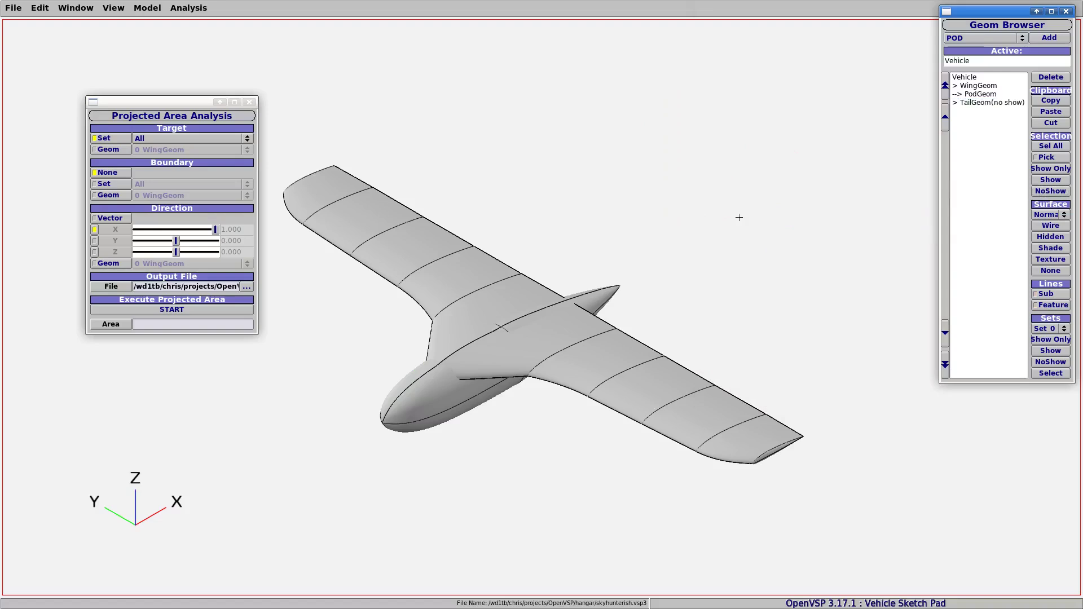
Run the projected area analysis on the Shown set with no boundary, projecting along the Z direction
{"action": "left_click", "coordinate": [150, 140]}
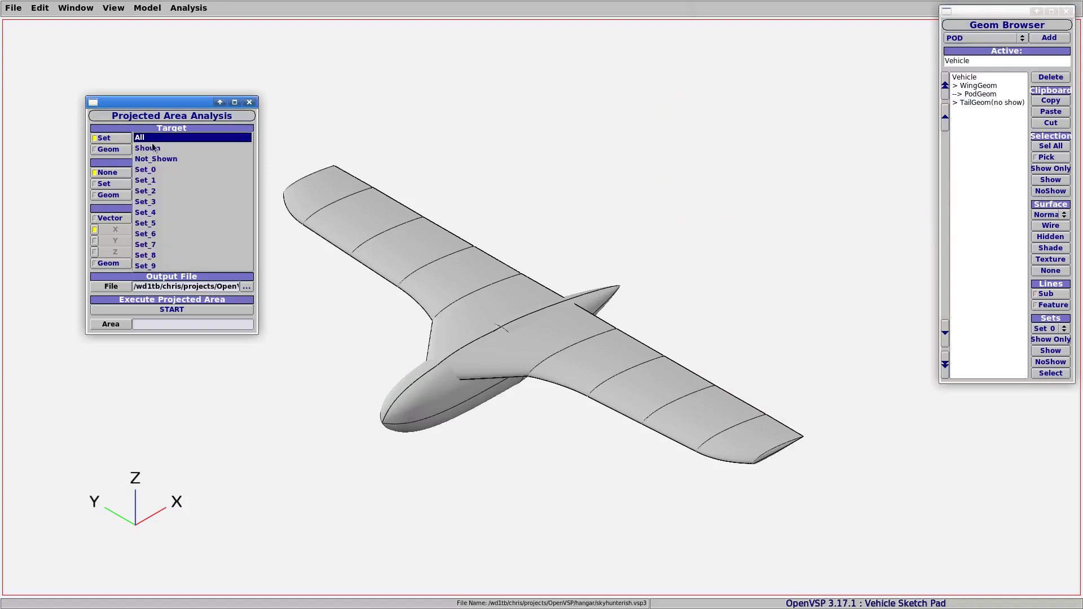
{"action": "left_click", "coordinate": [151, 150]}
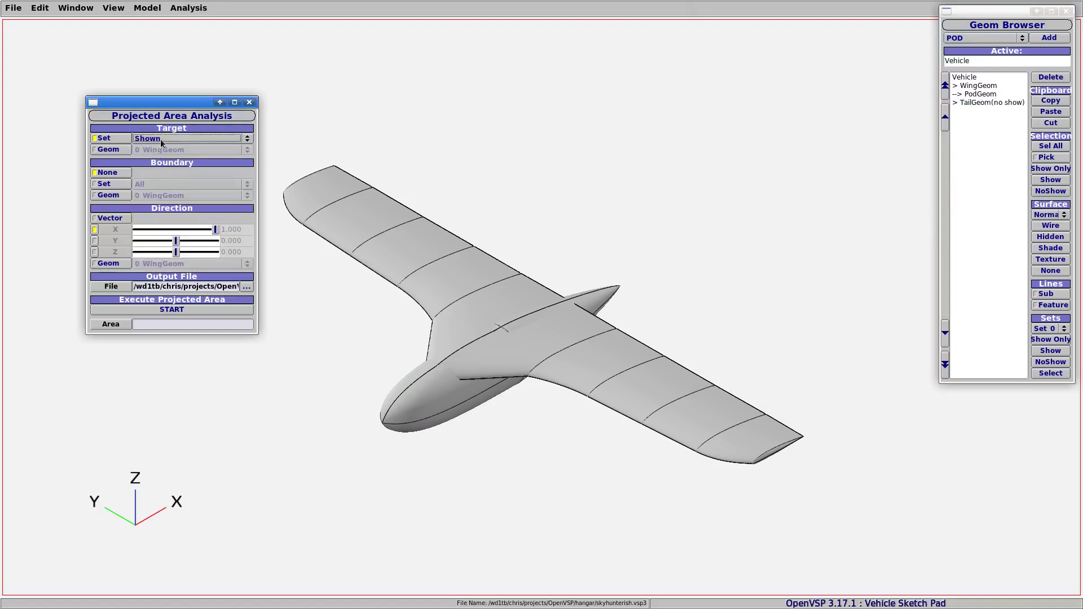
{"action": "left_click_drag", "start_coordinate": [153, 102], "coordinate": [146, 84]}
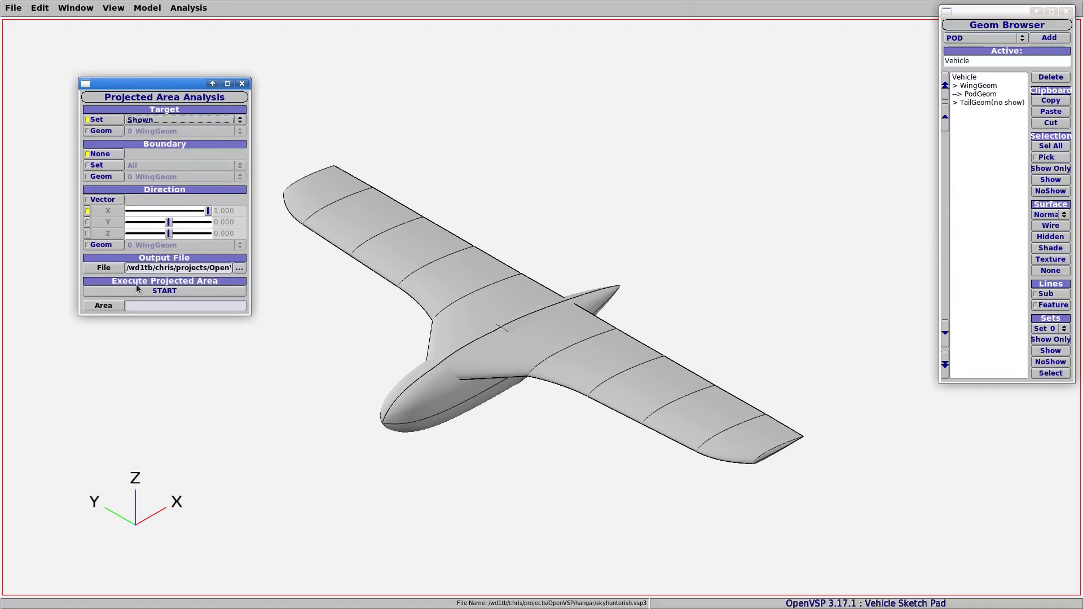
{"action": "left_click", "coordinate": [87, 233]}
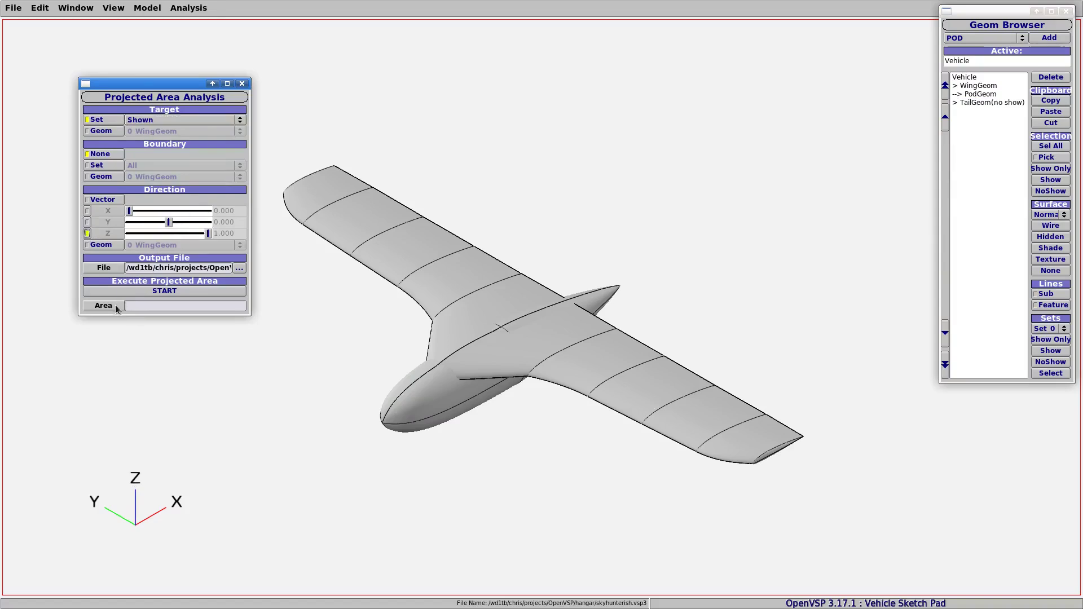
{"action": "left_click", "coordinate": [165, 293]}
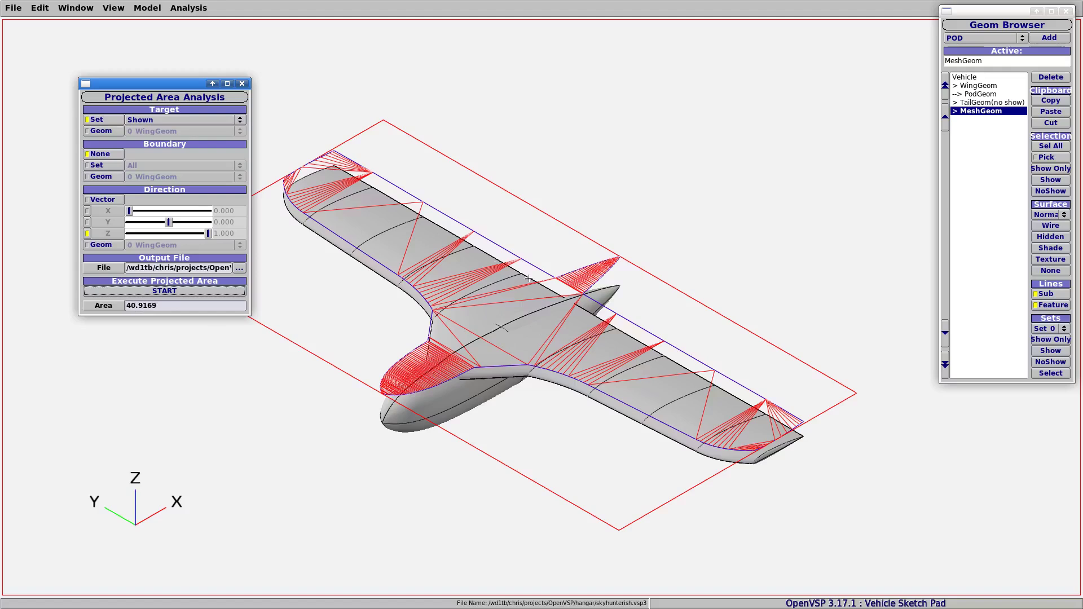
{"action": "left_click_drag", "start_coordinate": [161, 307], "coordinate": [127, 306]}
{"action": "left_click", "coordinate": [128, 307]}
Raise the projected MeshGeom above the aircraft to a relative Z location of about 9.05
{"action": "left_click_drag", "start_coordinate": [538, 353], "coordinate": [440, 385]}
{"action": "scroll", "coordinate": [434, 379], "scroll_direction": "down", "scroll_amount": 5}
{"action": "scroll", "coordinate": [438, 369], "scroll_direction": "up", "scroll_amount": 2}
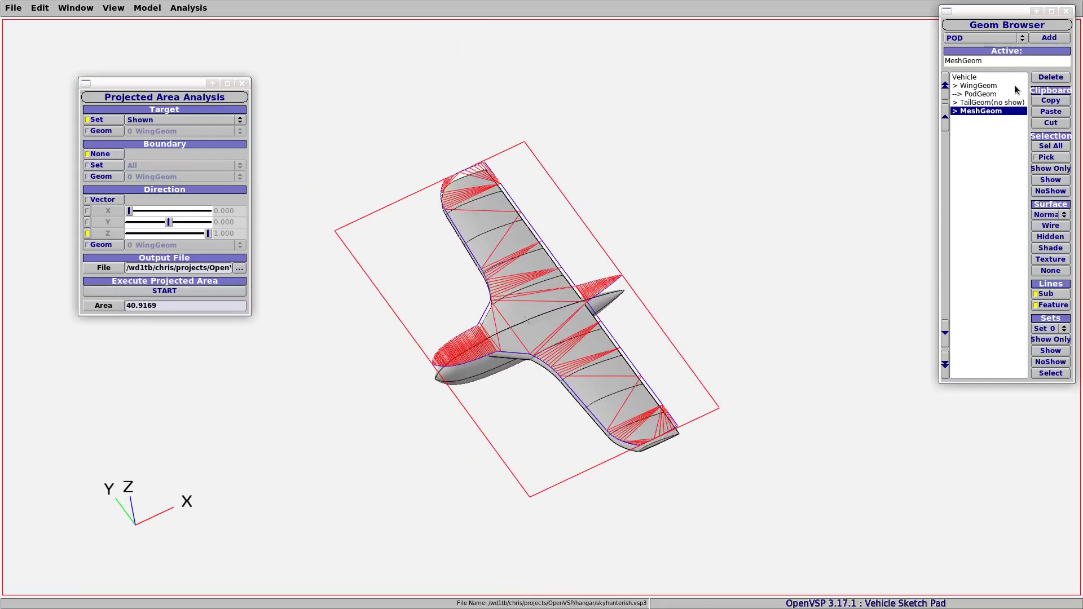
{"action": "double_click", "coordinate": [981, 111]}
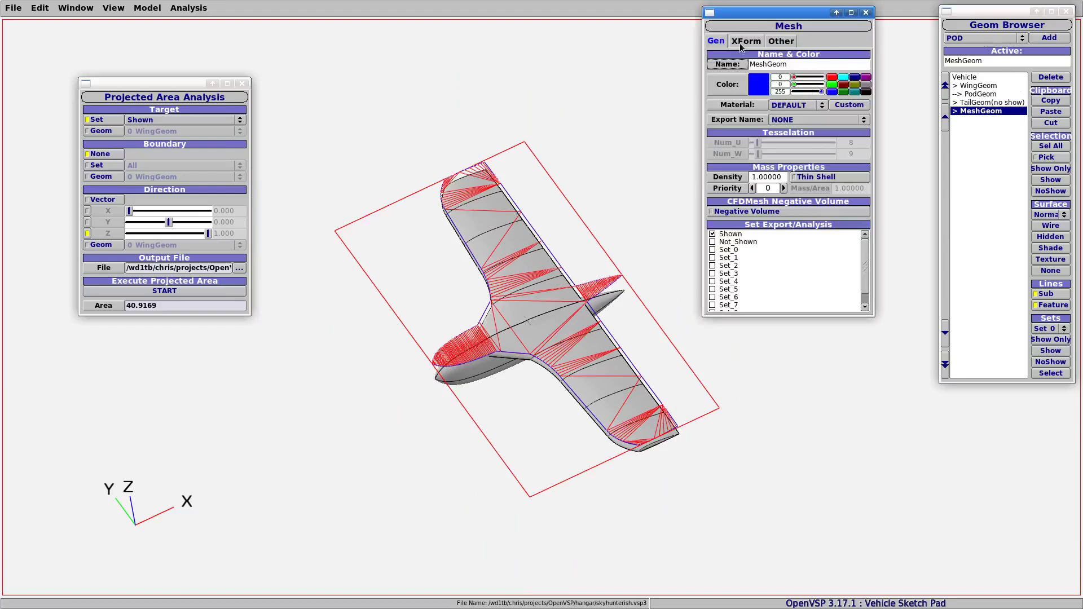
{"action": "left_click", "coordinate": [744, 41]}
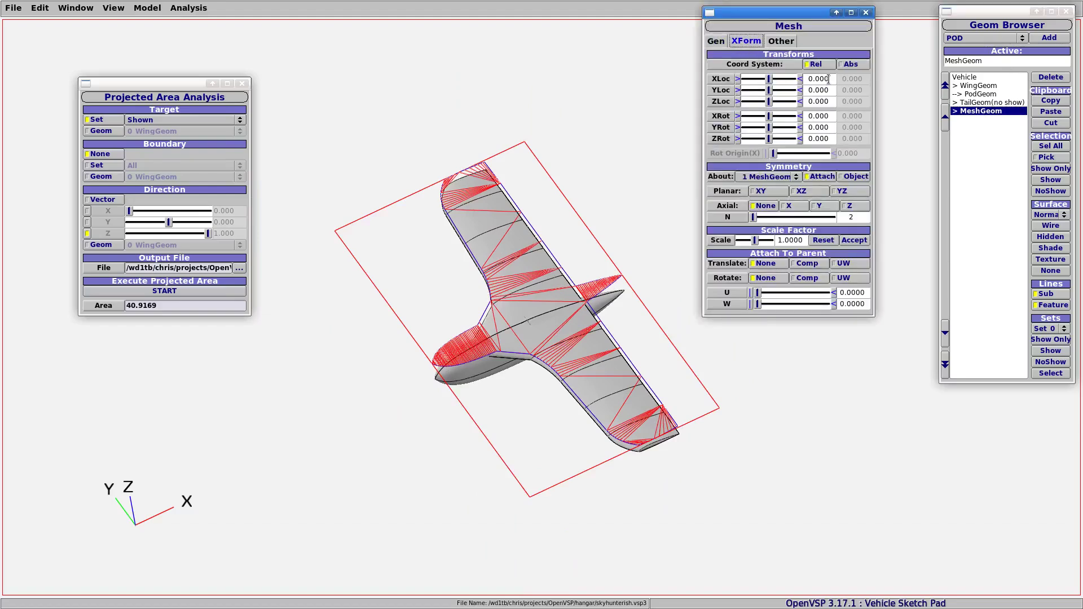
{"action": "left_click_drag", "start_coordinate": [768, 102], "coordinate": [794, 103]}
{"action": "left_click_drag", "start_coordinate": [537, 398], "coordinate": [535, 306]}
{"action": "left_click_drag", "start_coordinate": [524, 235], "coordinate": [459, 351]}
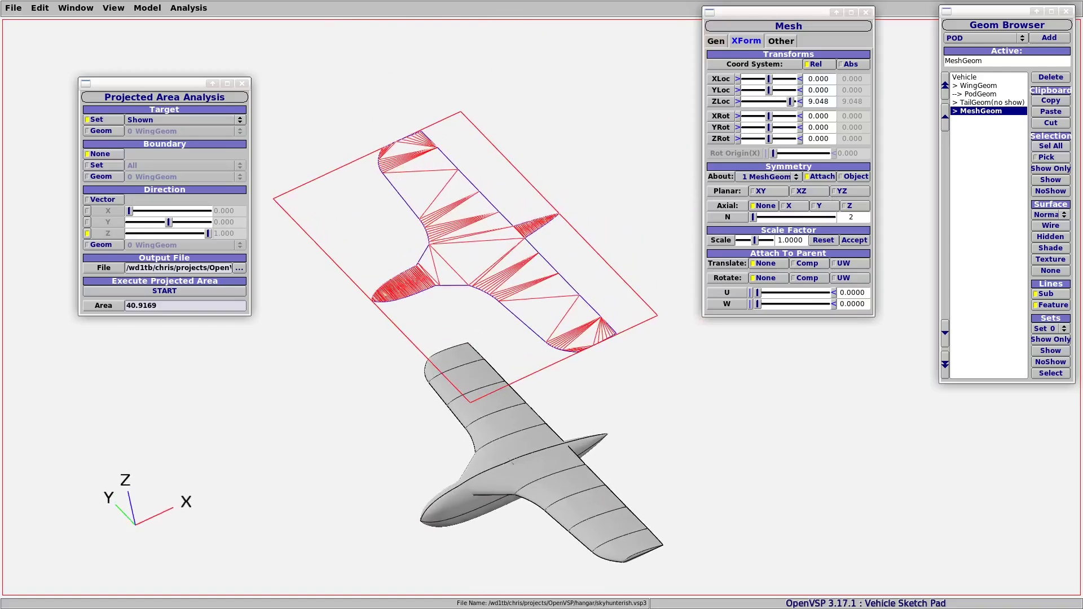
Close the mesh and projected area windows and delete MeshGeom
{"action": "left_click", "coordinate": [865, 12]}
{"action": "left_click", "coordinate": [242, 82]}
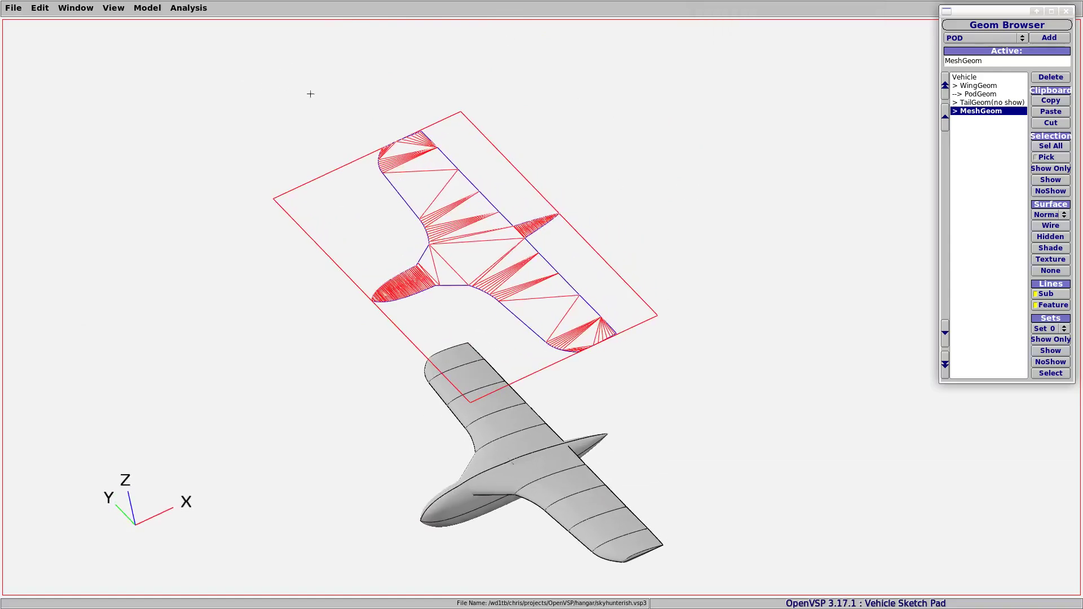
{"action": "left_click_drag", "start_coordinate": [479, 261], "coordinate": [499, 275]}
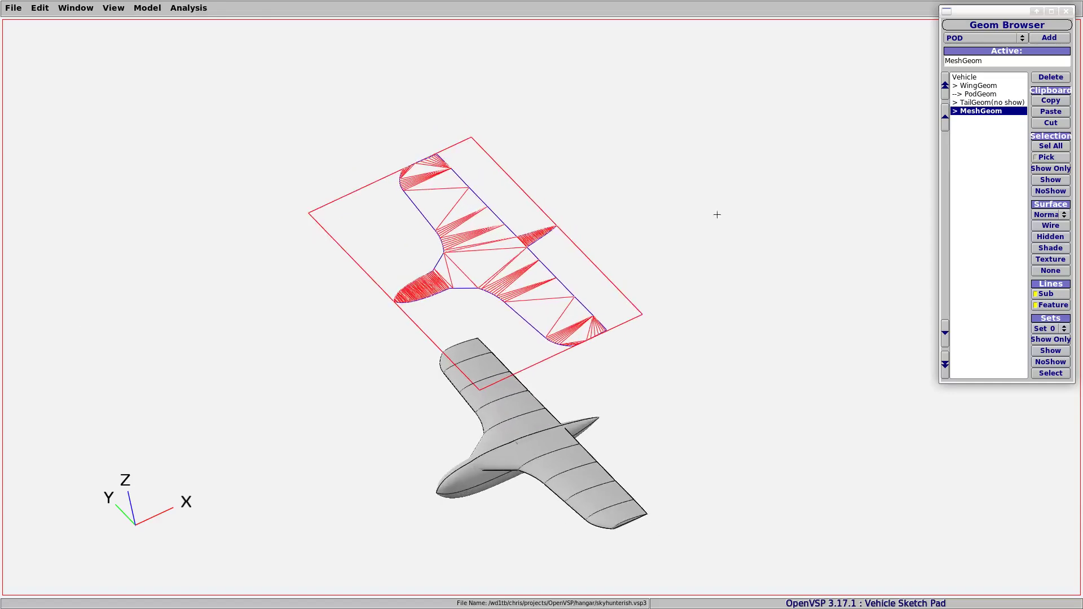
{"action": "left_click", "coordinate": [1047, 78]}
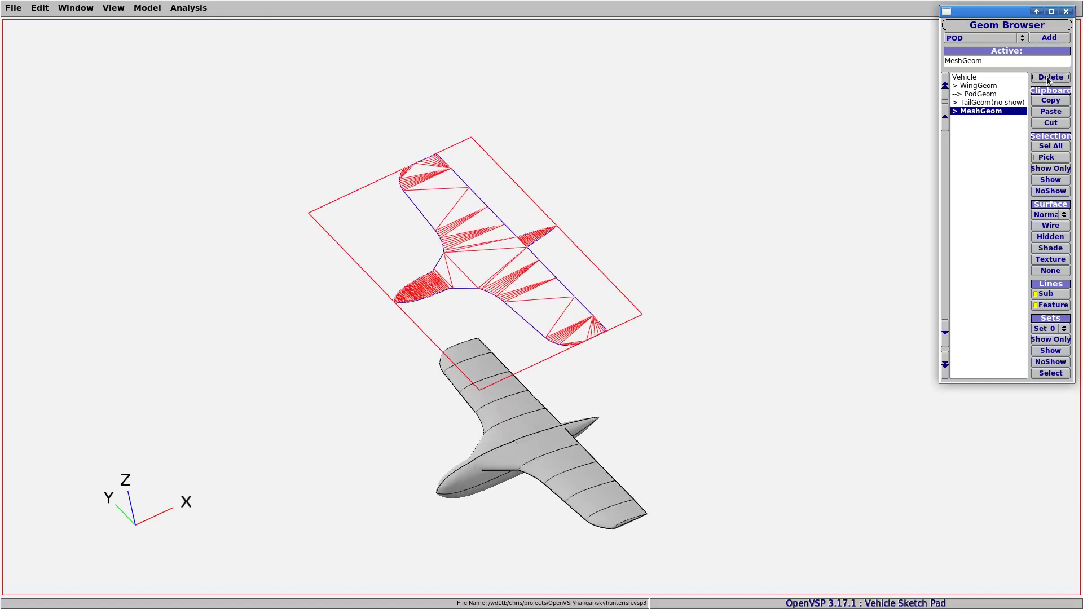
{"action": "left_click", "coordinate": [649, 339]}
{"action": "key", "text": "c"}
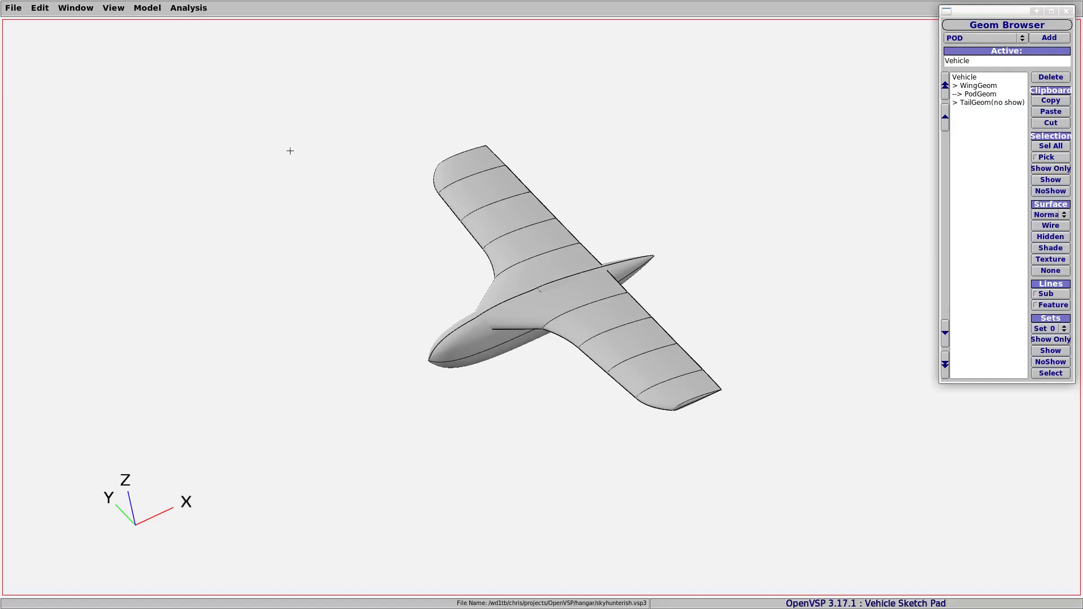
{"action": "left_click", "coordinate": [194, 9]}
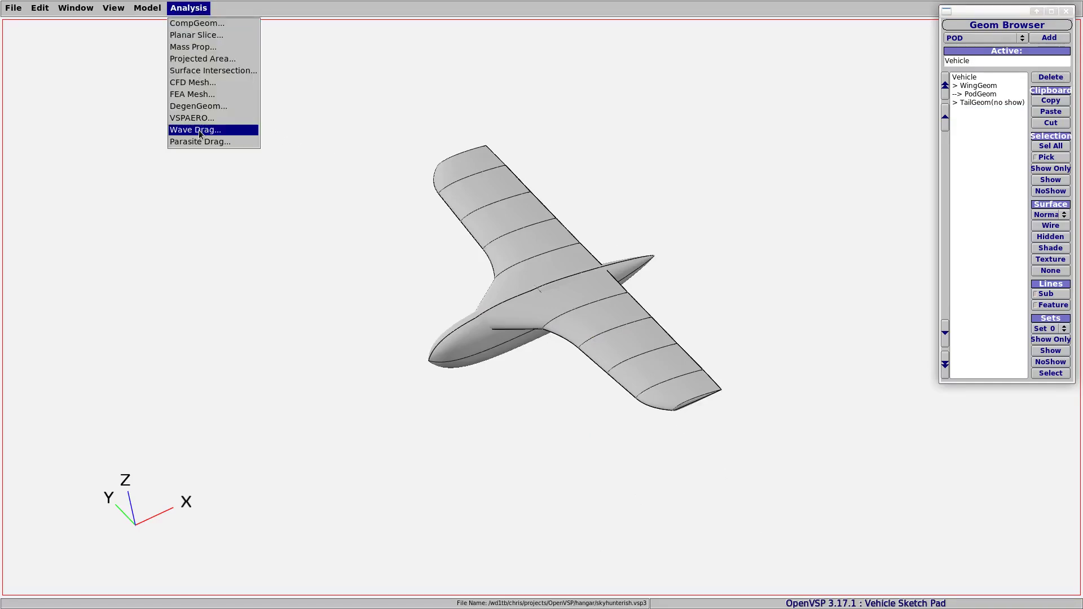
{"action": "left_click", "coordinate": [298, 196]}
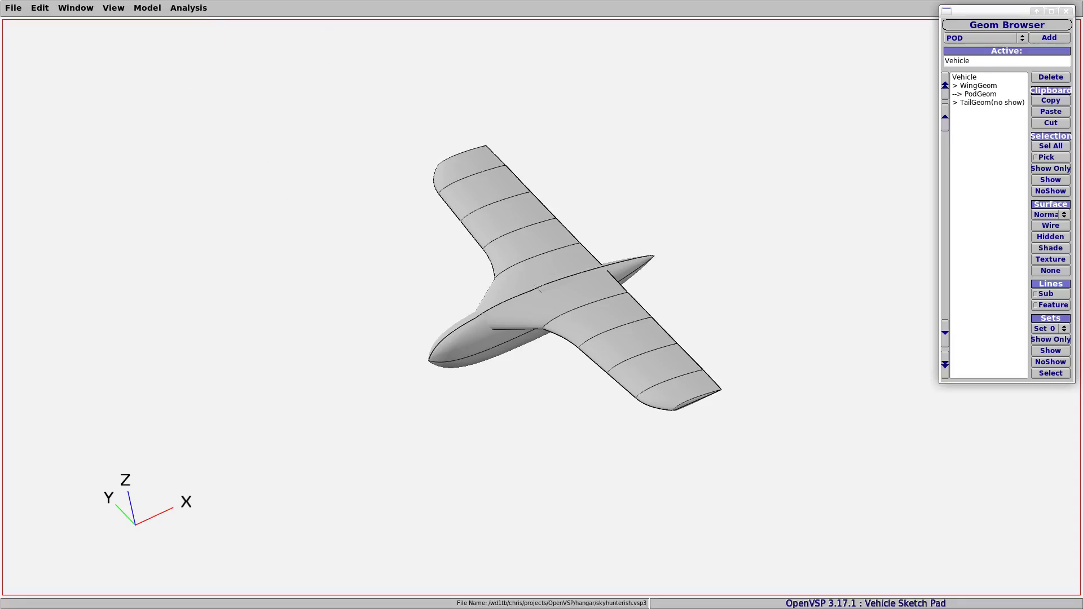
Switch to GIMP and paint black arrows pointing right, up and down from the orange line
{"action": "key", "text": "alt+Tab"}
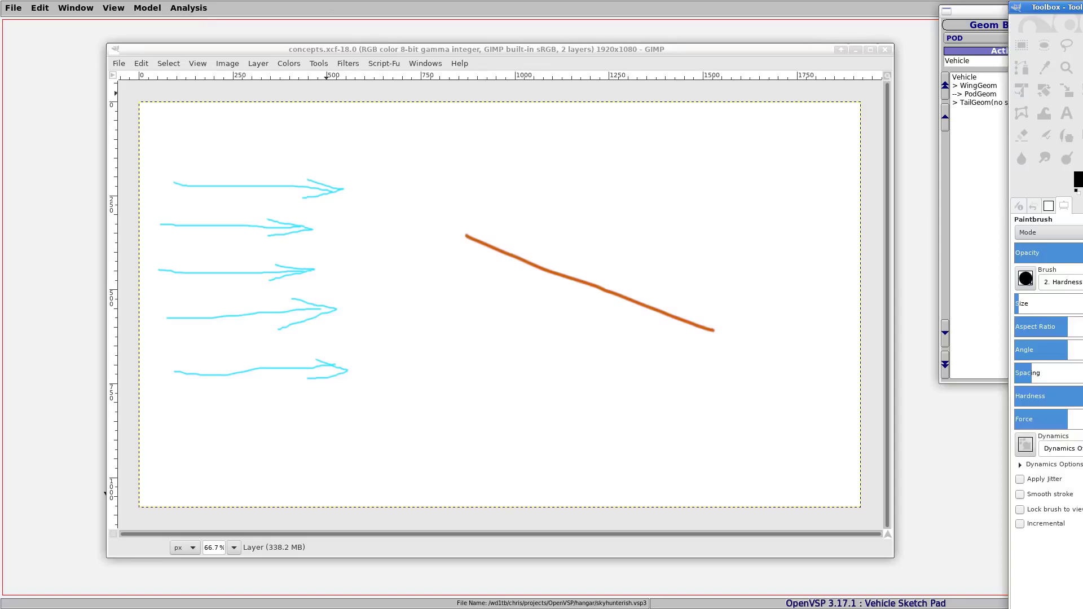
{"action": "left_click_drag", "start_coordinate": [467, 53], "coordinate": [459, 53]}
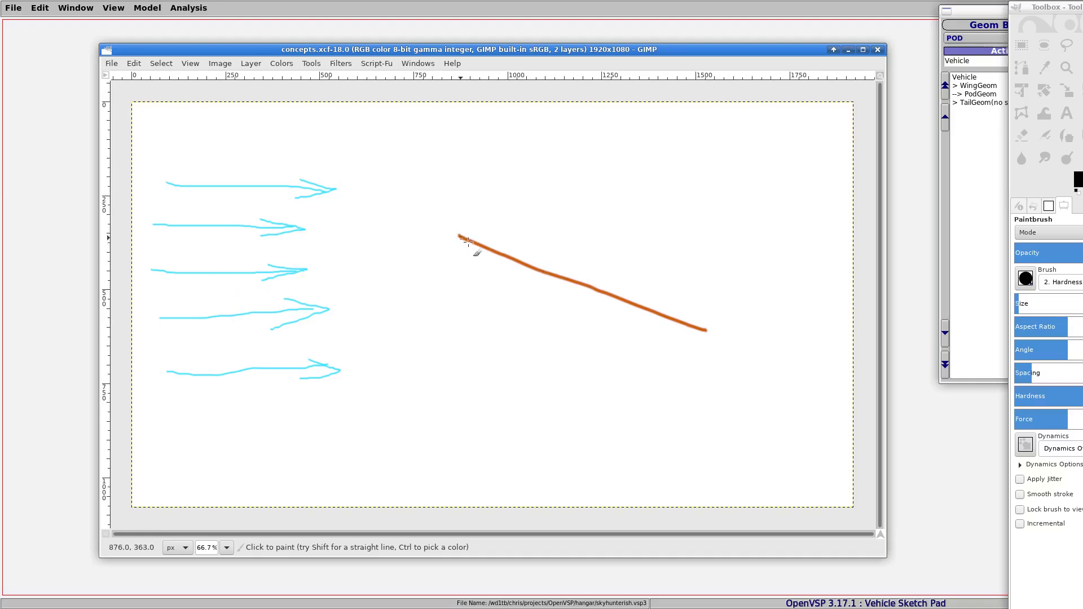
{"action": "mouse_move", "coordinate": [619, 268]}
{"action": "left_mouse_down"}
{"action": "mouse_move", "coordinate": [801, 272]}
{"action": "mouse_move", "coordinate": [776, 277]}
{"action": "left_mouse_up"}
{"action": "mouse_move", "coordinate": [579, 224]}
{"action": "left_mouse_down"}
{"action": "mouse_move", "coordinate": [578, 143]}
{"action": "mouse_move", "coordinate": [563, 167]}
{"action": "mouse_move", "coordinate": [601, 168]}
{"action": "left_mouse_up"}
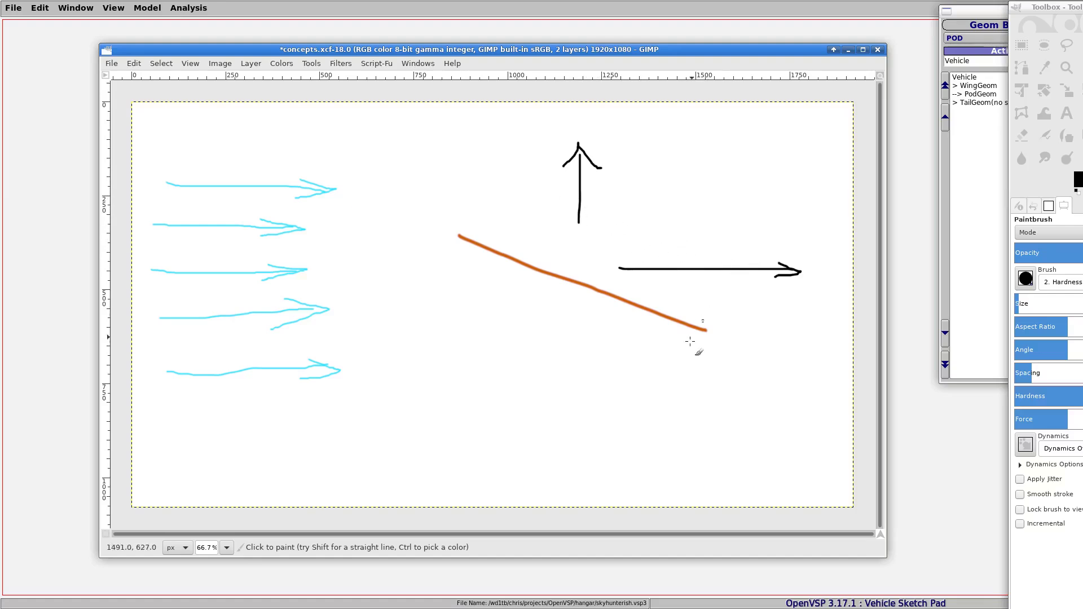
{"action": "mouse_move", "coordinate": [572, 324]}
{"action": "left_mouse_down"}
{"action": "mouse_move", "coordinate": [579, 445]}
{"action": "mouse_move", "coordinate": [602, 417]}
{"action": "left_mouse_up"}
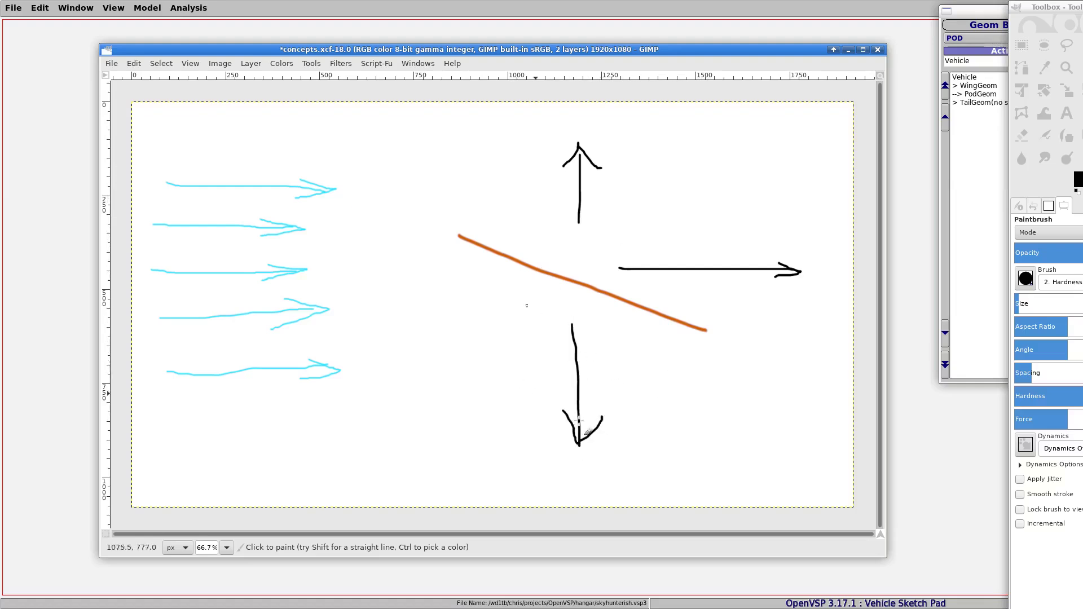
Paint a straight black arrow pointing left toward the cyan arrows and add brush marks near the upward and right-pointing arrows
{"action": "left_click", "coordinate": [486, 322]}
{"action": "left_click", "coordinate": [330, 322], "text": "shift"}
{"action": "mouse_move", "coordinate": [356, 311]}
{"action": "left_mouse_down"}
{"action": "mouse_move", "coordinate": [339, 321]}
{"action": "mouse_move", "coordinate": [368, 340]}
{"action": "left_mouse_up"}
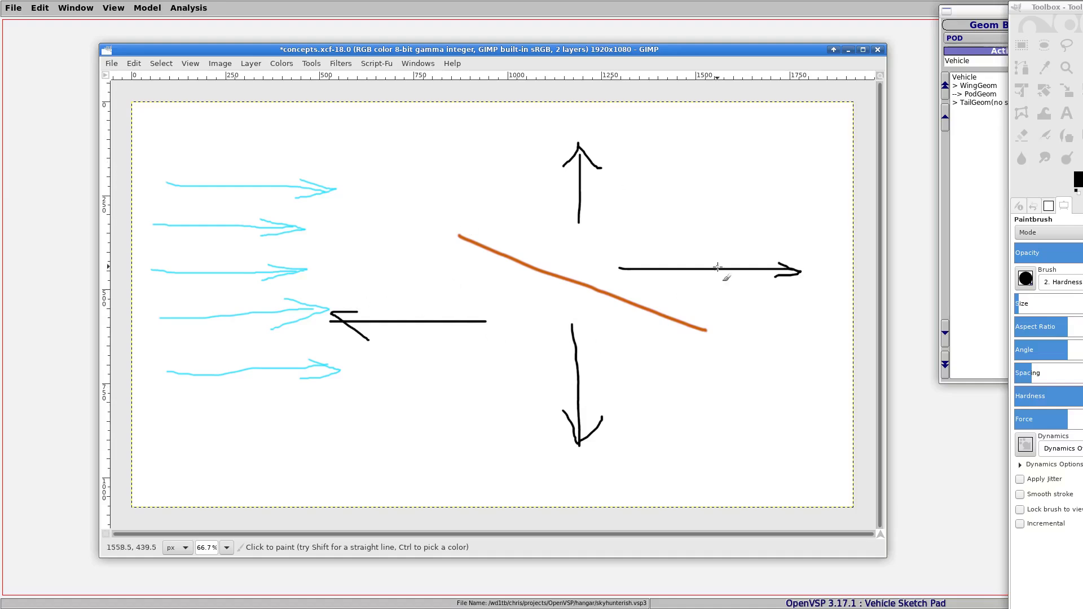
{"action": "left_click_drag", "start_coordinate": [595, 161], "coordinate": [602, 230]}
{"action": "mouse_move", "coordinate": [598, 138]}
{"action": "left_mouse_down"}
{"action": "mouse_move", "coordinate": [576, 168]}
{"action": "mouse_move", "coordinate": [623, 175]}
{"action": "left_mouse_up"}
{"action": "mouse_move", "coordinate": [731, 241]}
{"action": "left_mouse_down"}
{"action": "mouse_move", "coordinate": [805, 246]}
{"action": "mouse_move", "coordinate": [778, 252]}
{"action": "left_mouse_up"}
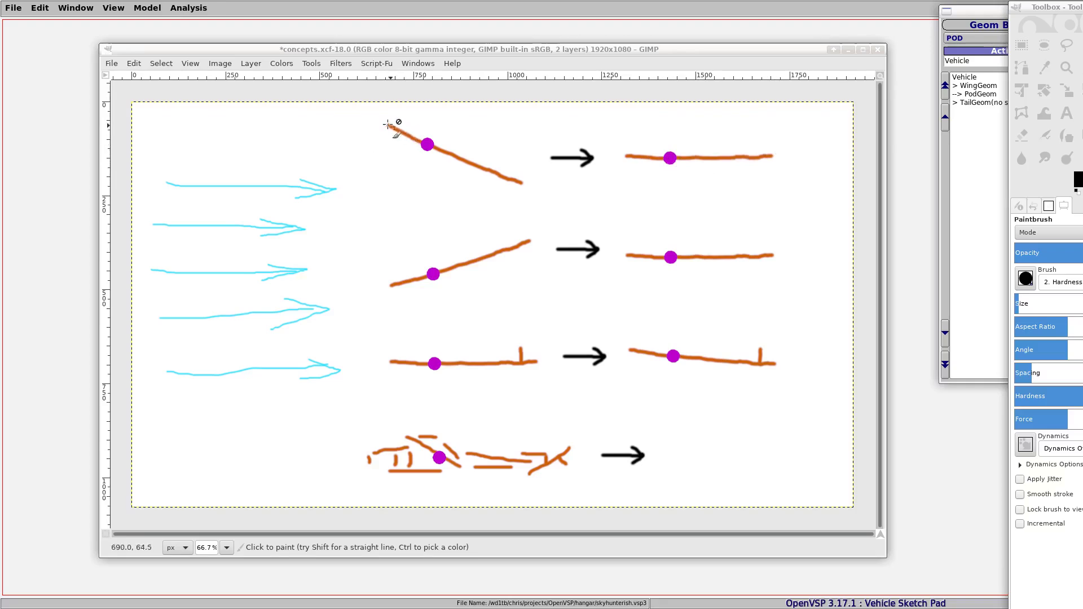
Paint curved rotation arrows beside the two tilted orange lines and handwrite CMy between them
{"action": "left_click", "coordinate": [484, 154]}
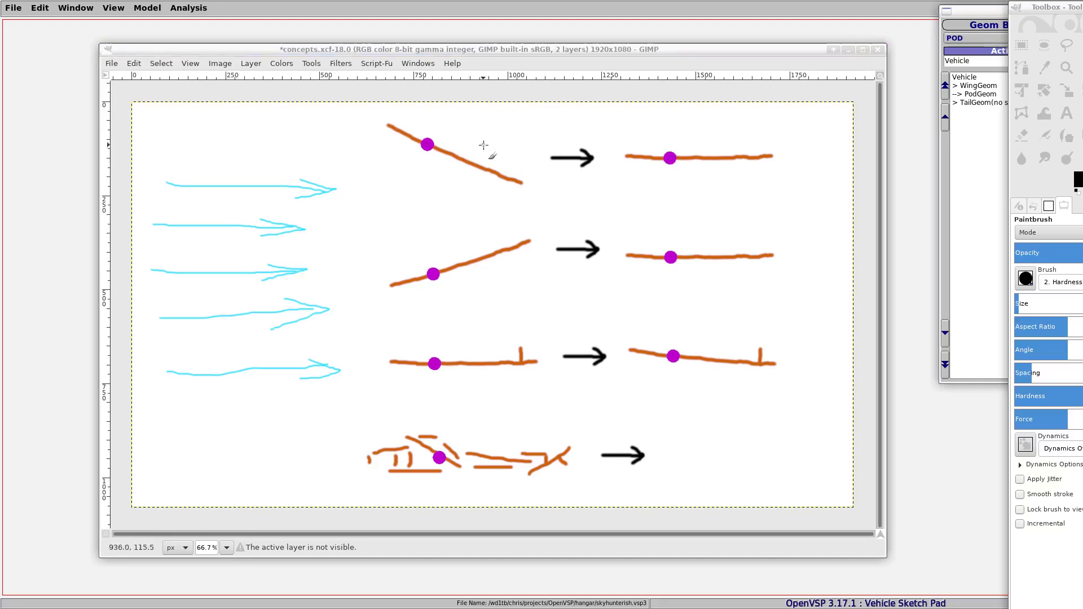
{"action": "left_click_drag", "start_coordinate": [484, 147], "coordinate": [468, 121]}
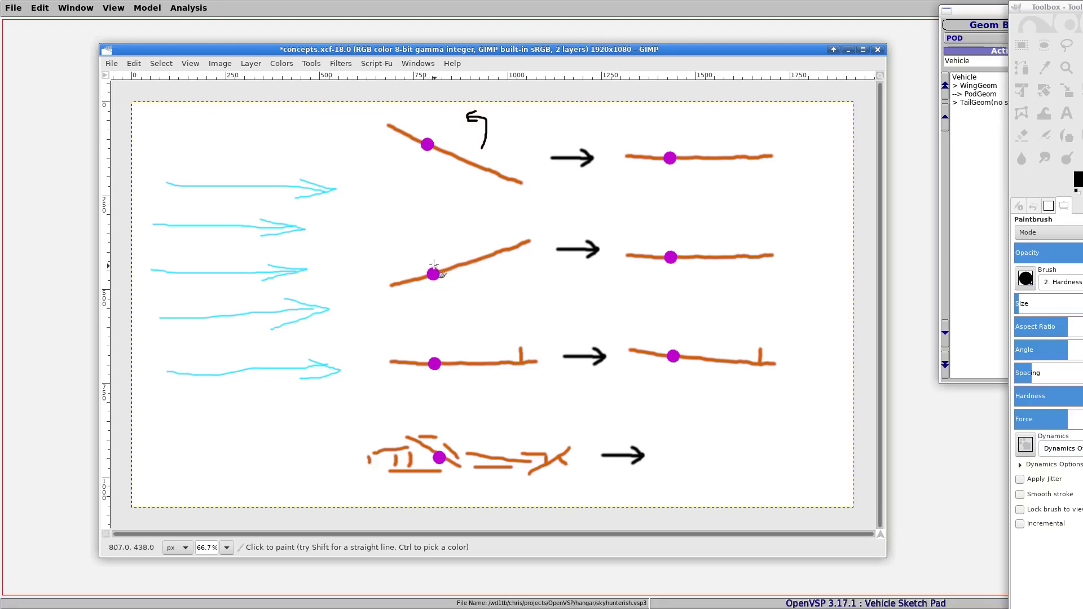
{"action": "mouse_move", "coordinate": [477, 273]}
{"action": "left_mouse_down"}
{"action": "mouse_move", "coordinate": [446, 287]}
{"action": "mouse_move", "coordinate": [456, 297]}
{"action": "left_mouse_up"}
{"action": "mouse_move", "coordinate": [402, 195]}
{"action": "left_mouse_down"}
{"action": "mouse_move", "coordinate": [372, 206]}
{"action": "mouse_move", "coordinate": [408, 232]}
{"action": "mouse_move", "coordinate": [437, 233]}
{"action": "mouse_move", "coordinate": [448, 197]}
{"action": "mouse_move", "coordinate": [453, 232]}
{"action": "mouse_move", "coordinate": [463, 221]}
{"action": "mouse_move", "coordinate": [466, 230]}
{"action": "mouse_move", "coordinate": [453, 245]}
{"action": "left_mouse_up"}
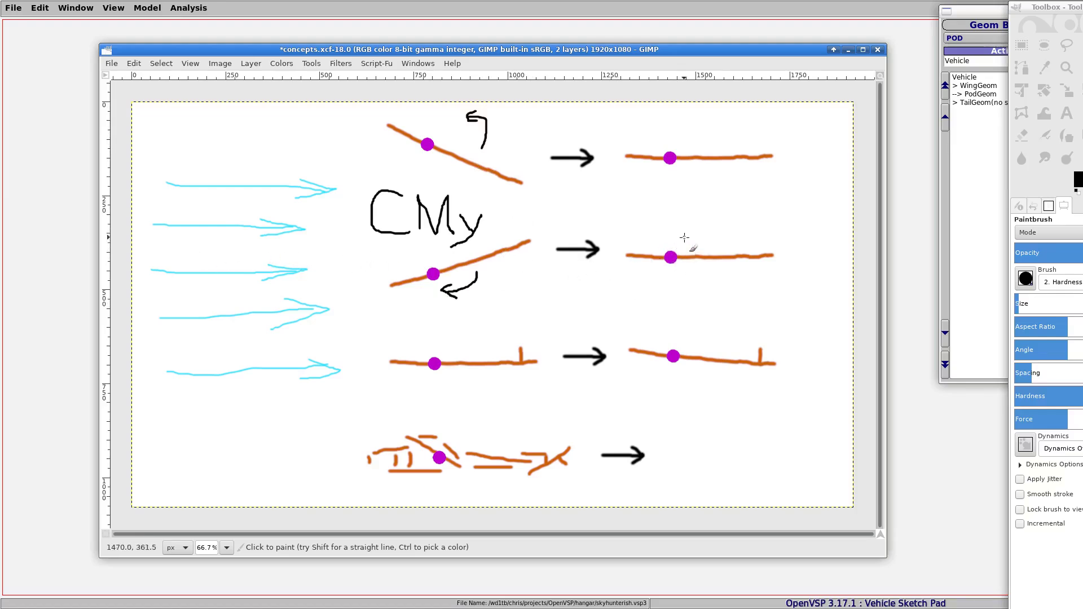
{"action": "left_click_drag", "start_coordinate": [687, 236], "coordinate": [675, 232]}
{"action": "key", "text": "ctrl"}
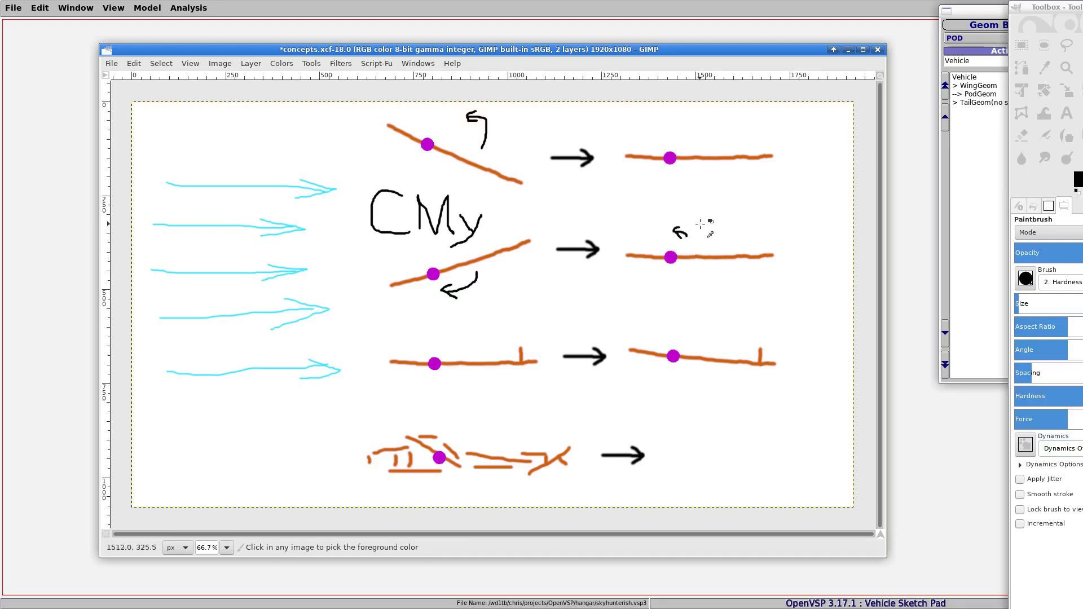
{"action": "key", "text": "ctrl+z"}
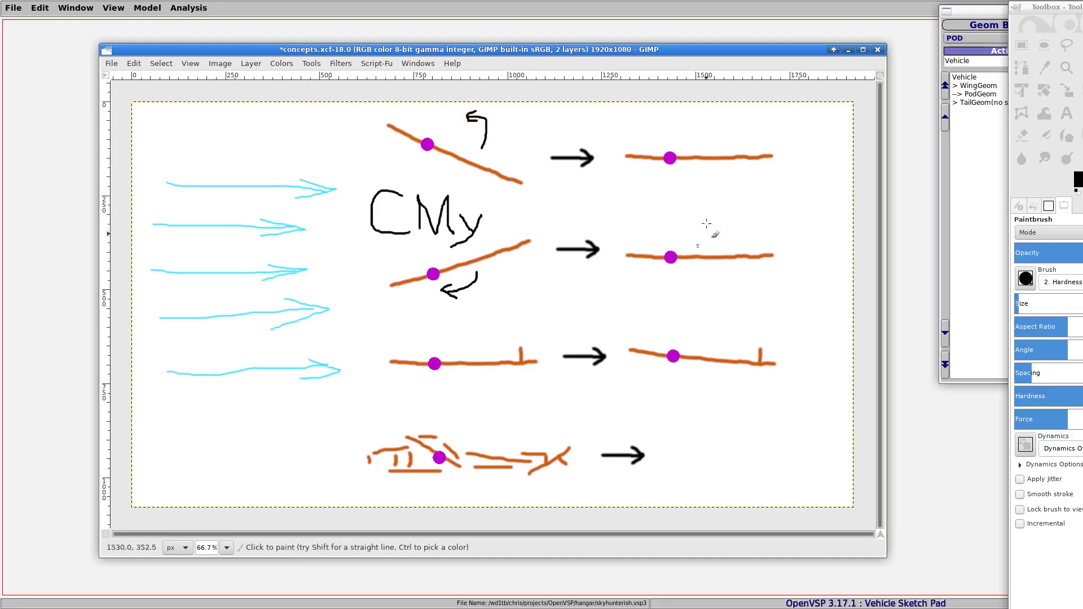
Annotate the diagram with "= 0" beside CMy and above the third result line, and mark the empty fourth result
{"action": "left_click_drag", "start_coordinate": [595, 211], "coordinate": [613, 219]}
{"action": "mouse_move", "coordinate": [685, 203]}
{"action": "left_mouse_down"}
{"action": "mouse_move", "coordinate": [679, 221]}
{"action": "mouse_move", "coordinate": [689, 207]}
{"action": "mouse_move", "coordinate": [696, 241]}
{"action": "mouse_move", "coordinate": [711, 236]}
{"action": "left_mouse_up"}
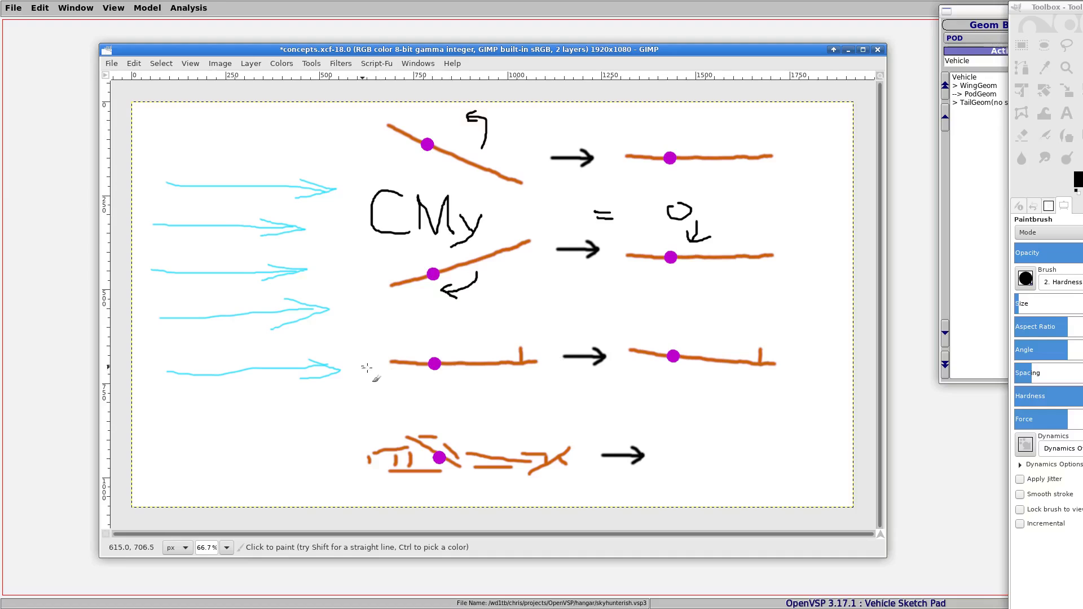
{"action": "left_click_drag", "start_coordinate": [522, 363], "coordinate": [521, 348]}
{"action": "mouse_move", "coordinate": [636, 322]}
{"action": "left_mouse_down"}
{"action": "mouse_move", "coordinate": [652, 329]}
{"action": "mouse_move", "coordinate": [671, 318]}
{"action": "mouse_move", "coordinate": [680, 334]}
{"action": "mouse_move", "coordinate": [677, 318]}
{"action": "left_mouse_up"}
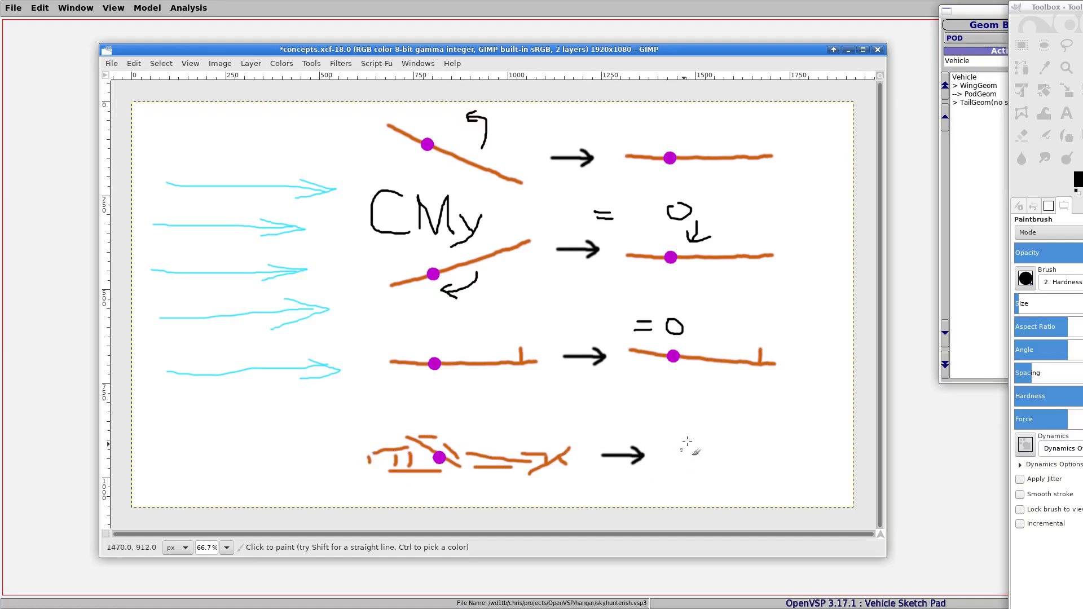
{"action": "left_click_drag", "start_coordinate": [712, 429], "coordinate": [732, 454]}
{"action": "left_click", "coordinate": [733, 480]}
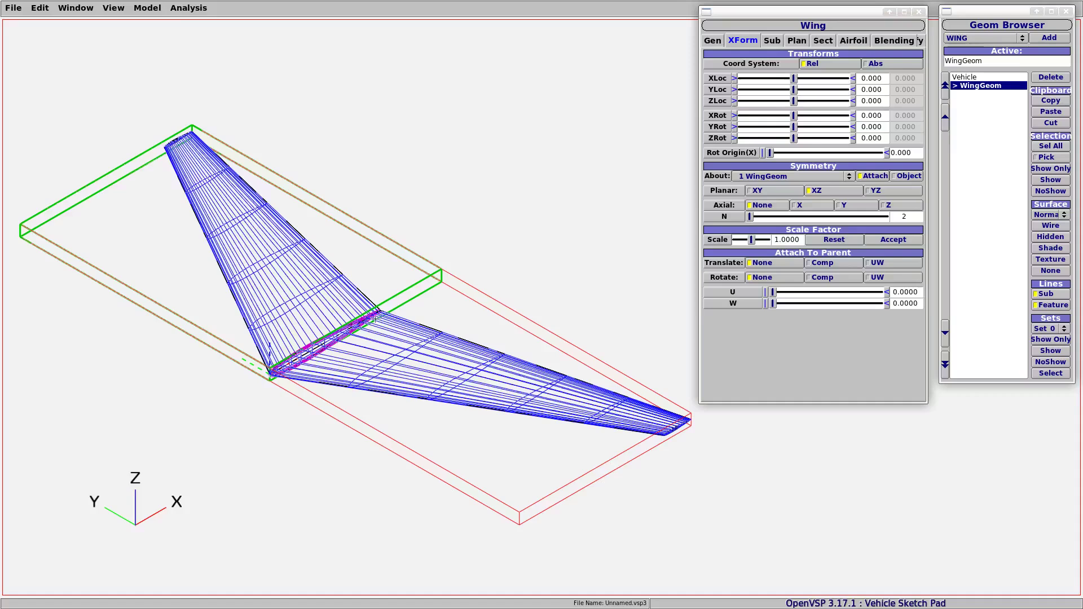
Open the VSPAERO analysis for the wing in OpenVSP and run the vortex lattice solver with the preset flow conditions
{"action": "left_click", "coordinate": [192, 8]}
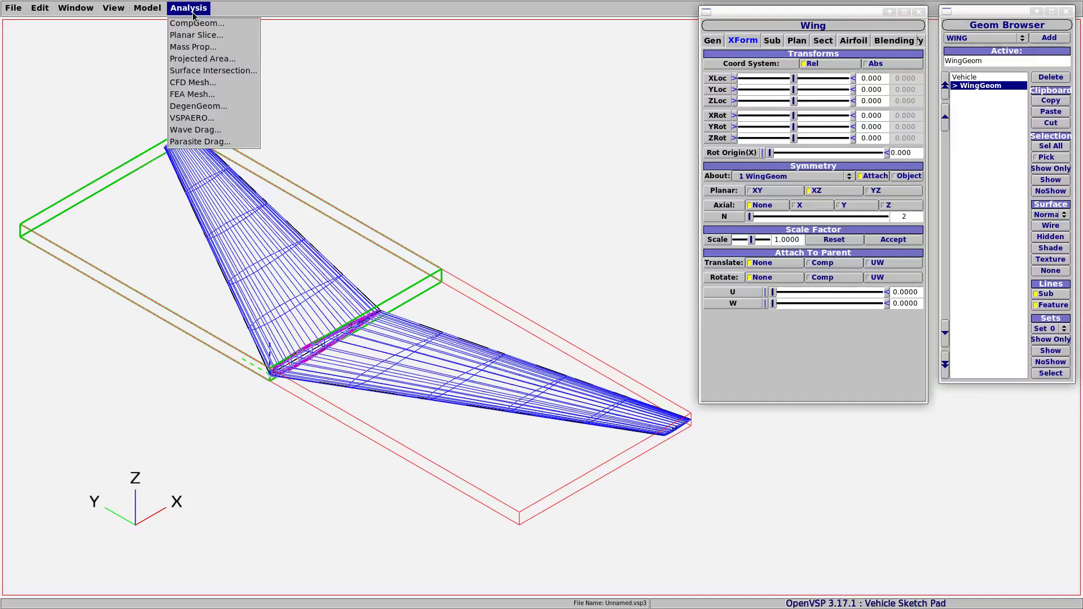
{"action": "left_click", "coordinate": [214, 119]}
{"action": "left_click_drag", "start_coordinate": [407, 54], "coordinate": [143, 55]}
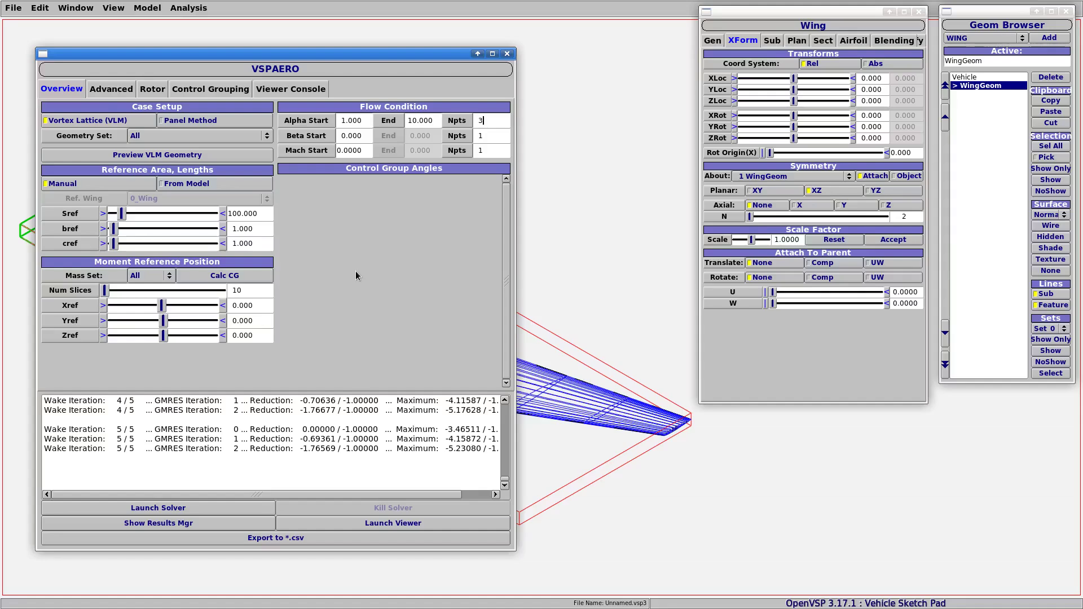
{"action": "left_click", "coordinate": [176, 507]}
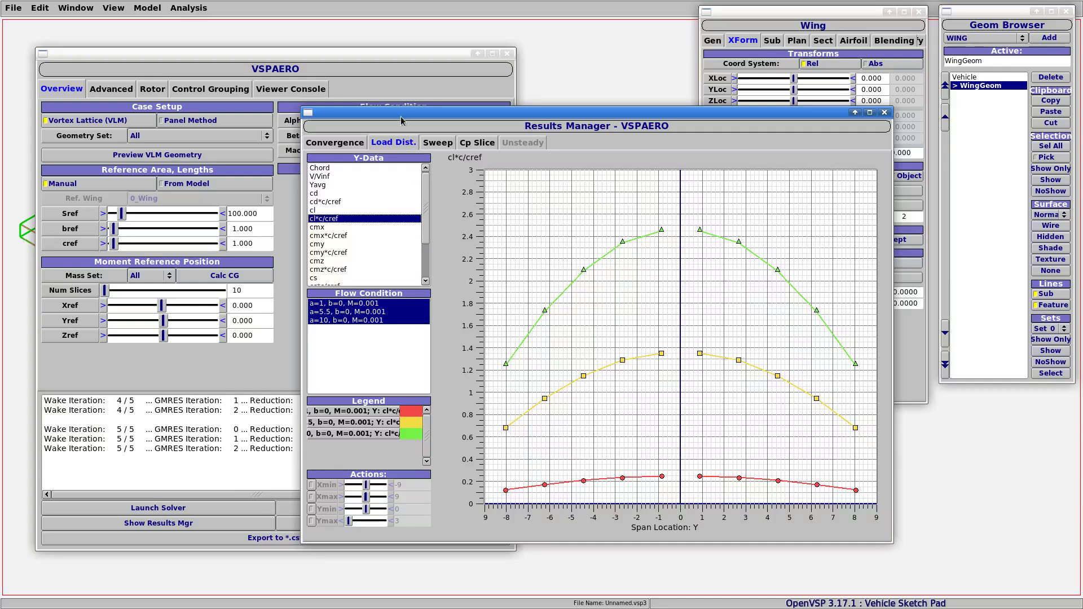
Enlarge the results window and examine the cl*c/cref load distribution for each flow condition separately and for all three together
{"action": "left_click_drag", "start_coordinate": [388, 114], "coordinate": [437, 76]}
{"action": "left_click_drag", "start_coordinate": [931, 507], "coordinate": [987, 536]}
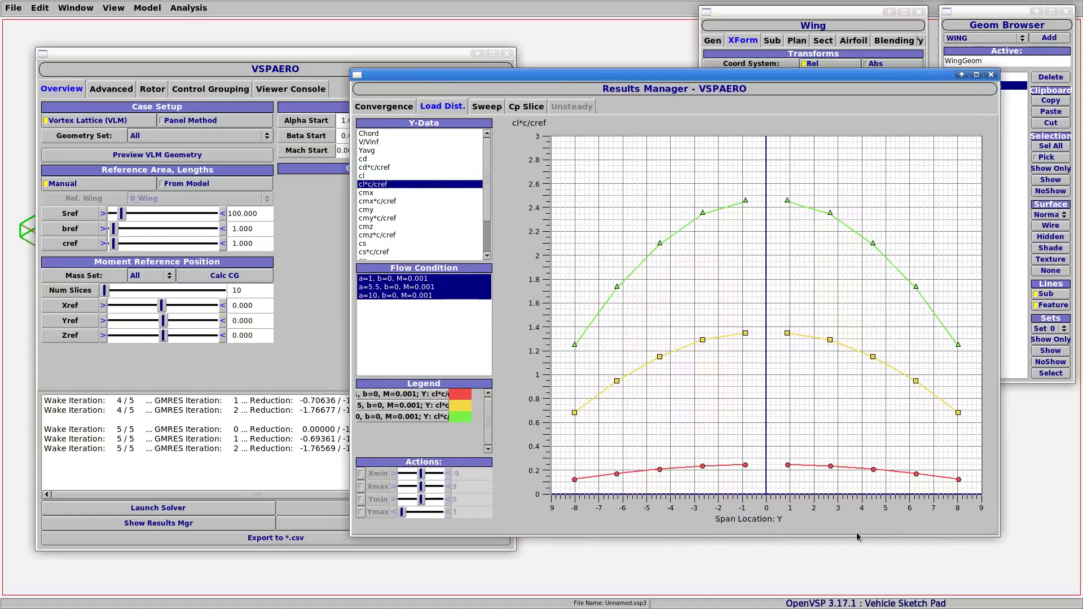
{"action": "left_click", "coordinate": [401, 288]}
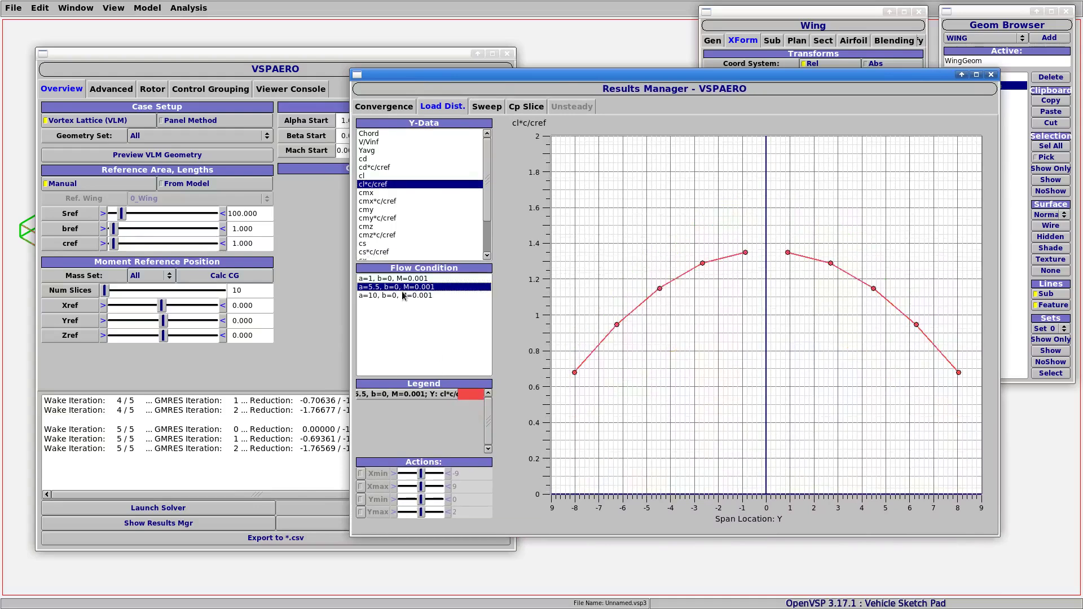
{"action": "left_click", "coordinate": [405, 280]}
{"action": "left_click", "coordinate": [406, 287]}
{"action": "left_click", "coordinate": [405, 296]}
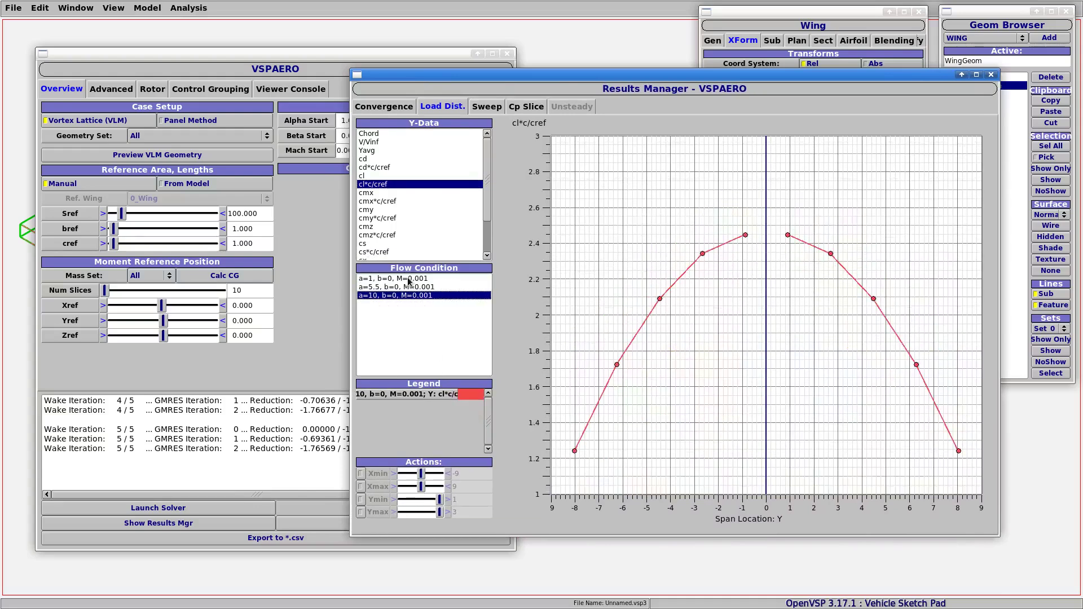
{"action": "left_click", "coordinate": [410, 279]}
{"action": "left_click", "coordinate": [409, 296], "text": "shift"}
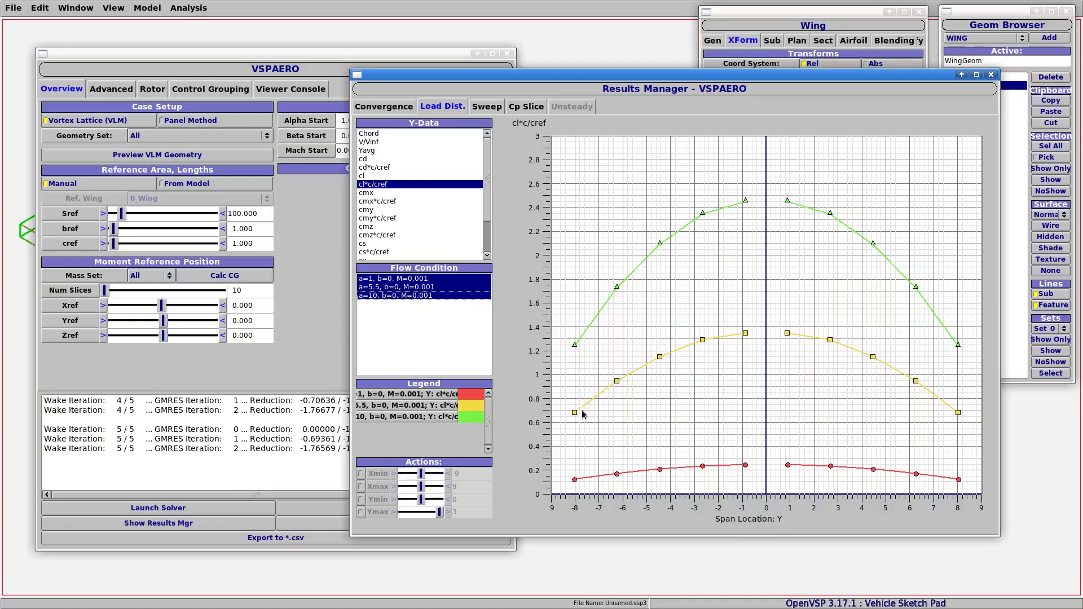
Move the results window aside and review the alpha, beta and Mach flow condition settings in VSPAERO
{"action": "left_click_drag", "start_coordinate": [415, 78], "coordinate": [590, 78]}
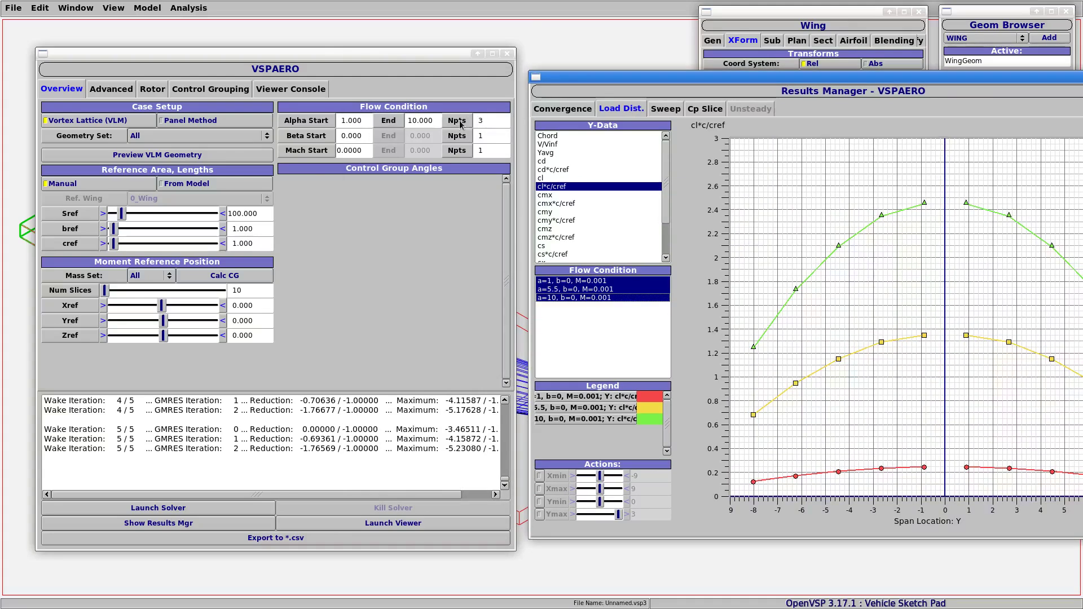
{"action": "left_click", "coordinate": [481, 119]}
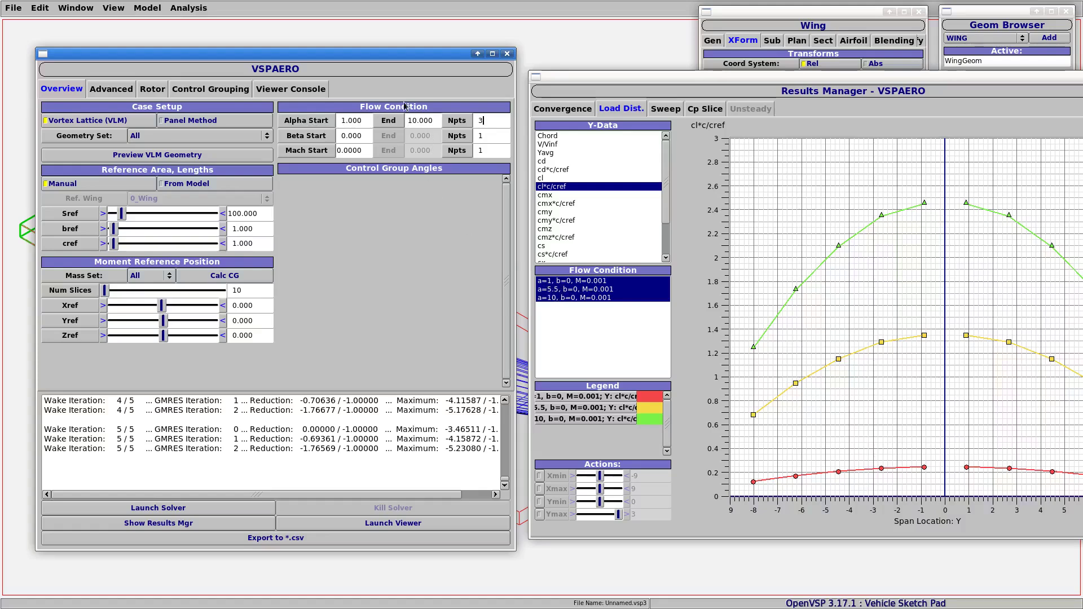
{"action": "left_click_drag", "start_coordinate": [383, 54], "coordinate": [373, 49]}
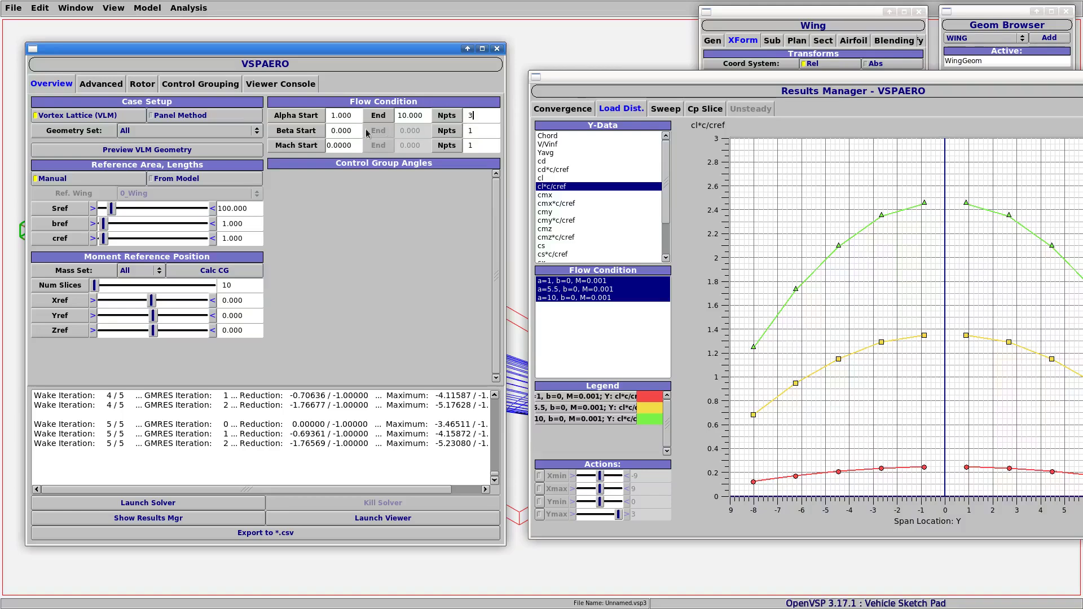
{"action": "left_click", "coordinate": [474, 131]}
{"action": "mouse_move", "coordinate": [353, 130]}
{"action": "left_mouse_down"}
{"action": "mouse_move", "coordinate": [330, 129]}
{"action": "mouse_move", "coordinate": [354, 130]}
{"action": "left_mouse_up"}
{"action": "left_click", "coordinate": [328, 145]}
{"action": "left_click", "coordinate": [474, 130]}
Set the alpha sweep's start to -10 and its number of points to 21
{"action": "double_click", "coordinate": [469, 116]}
{"action": "left_click_drag", "start_coordinate": [355, 115], "coordinate": [321, 116]}
{"action": "type", "text": "-10"}
{"action": "left_click", "coordinate": [419, 115]}
{"action": "left_click_drag", "start_coordinate": [474, 118], "coordinate": [465, 115]}
{"action": "key", "text": "Down"}
{"action": "left_click_drag", "start_coordinate": [298, 50], "coordinate": [293, 43]}
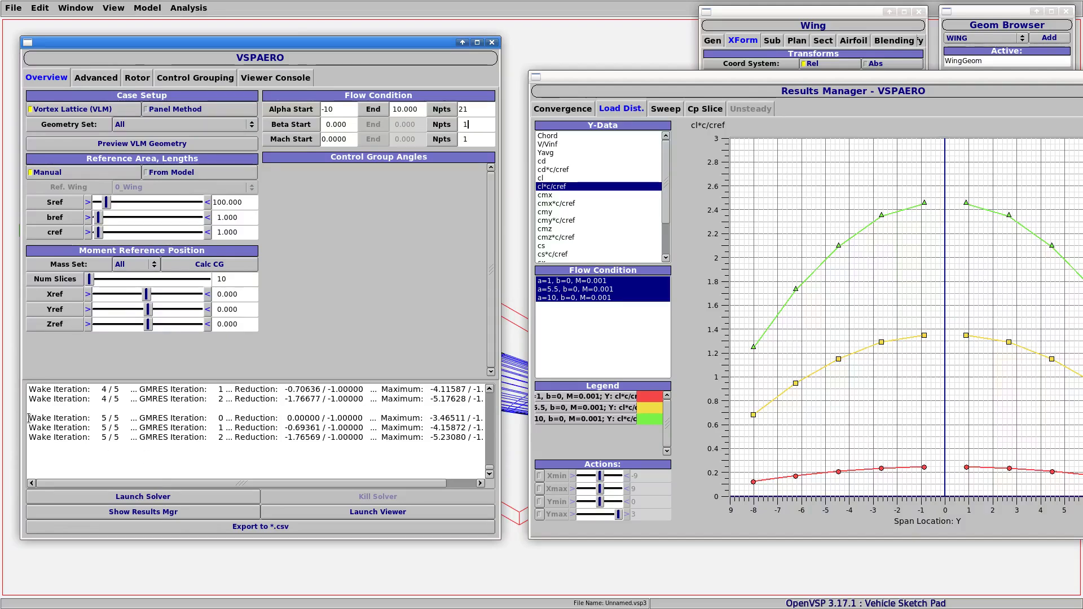
{"action": "left_click_drag", "start_coordinate": [29, 418], "coordinate": [79, 415]}
{"action": "left_click", "coordinate": [100, 418]}
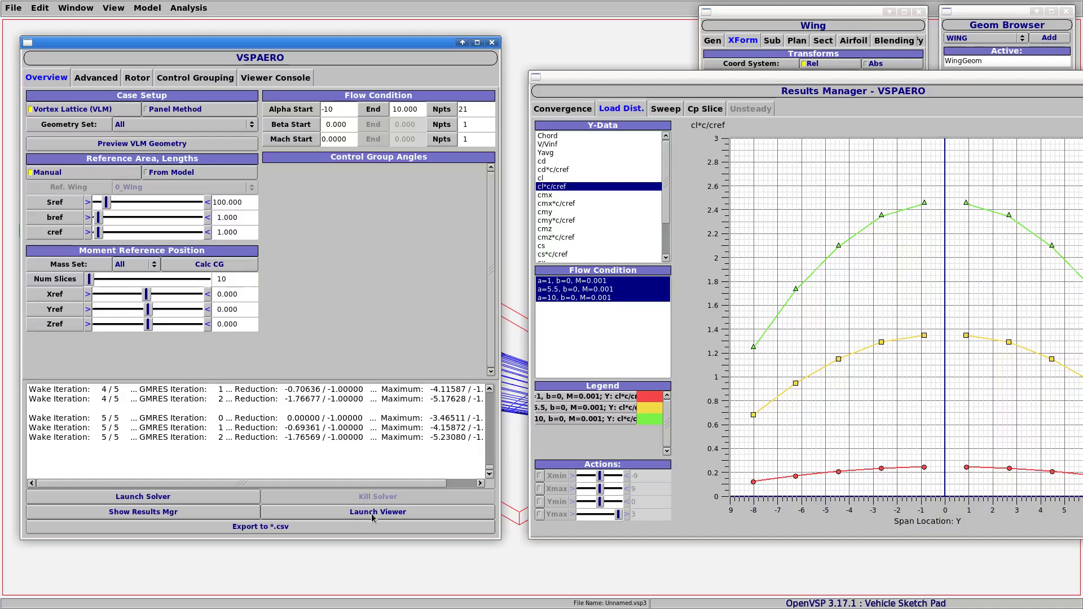
Launch the VSPAERO Viewer and display the Pressures result on the wing for solution case 1
{"action": "left_click", "coordinate": [394, 514]}
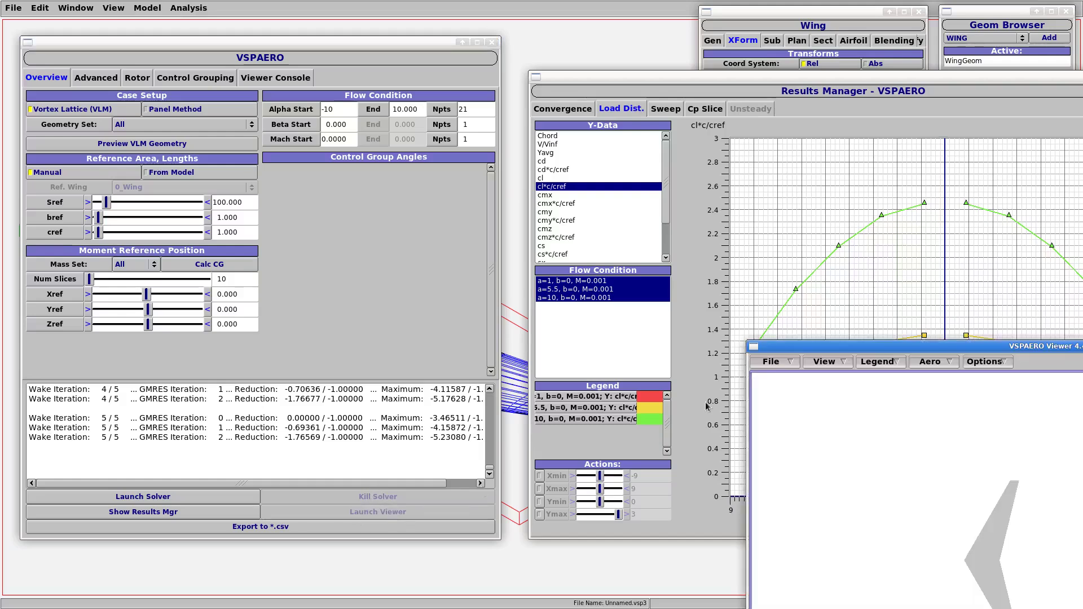
{"action": "left_click_drag", "start_coordinate": [821, 352], "coordinate": [364, 74]}
{"action": "left_click", "coordinate": [420, 90]}
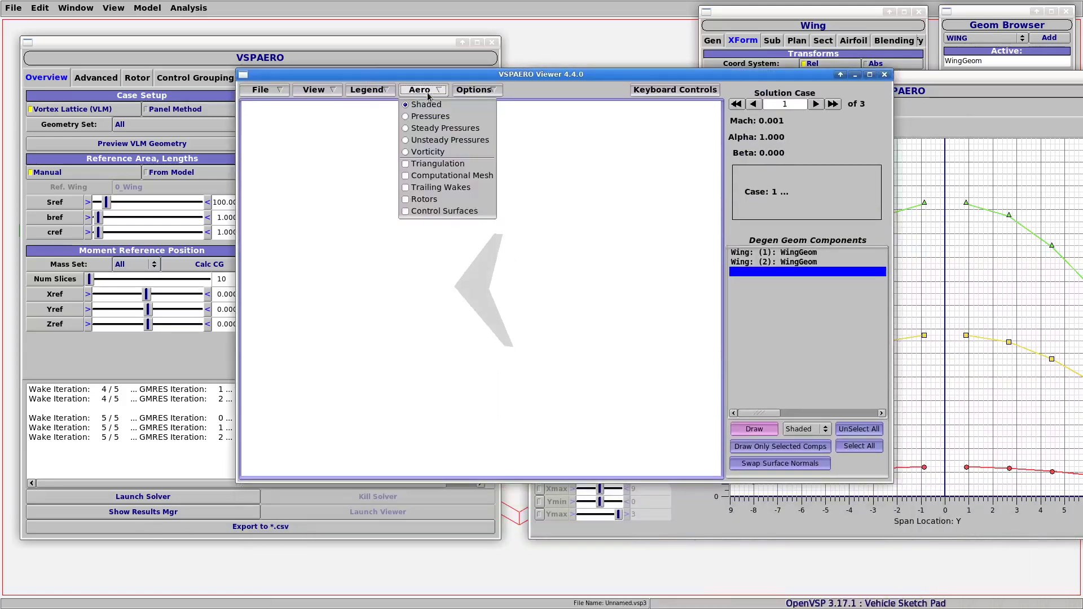
{"action": "left_click", "coordinate": [437, 117]}
{"action": "scroll", "coordinate": [494, 330], "scroll_direction": "up", "scroll_amount": 10}
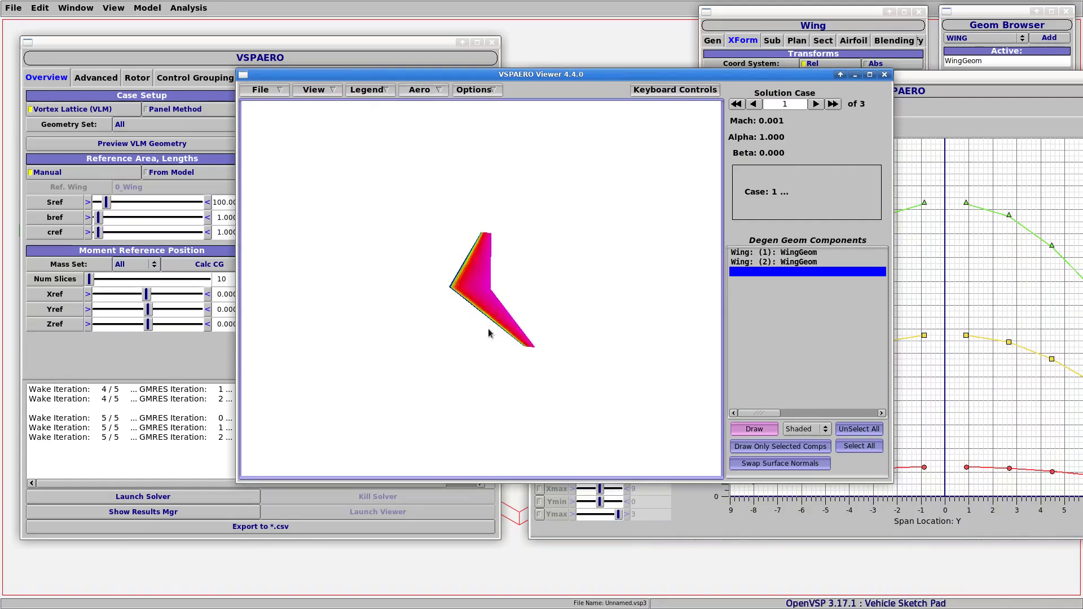
{"action": "left_click_drag", "start_coordinate": [418, 374], "coordinate": [445, 225]}
Compare the Steady Pressures and Unsteady Pressures results on the wing, ending with Steady Pressures displayed
{"action": "left_click", "coordinate": [443, 91]}
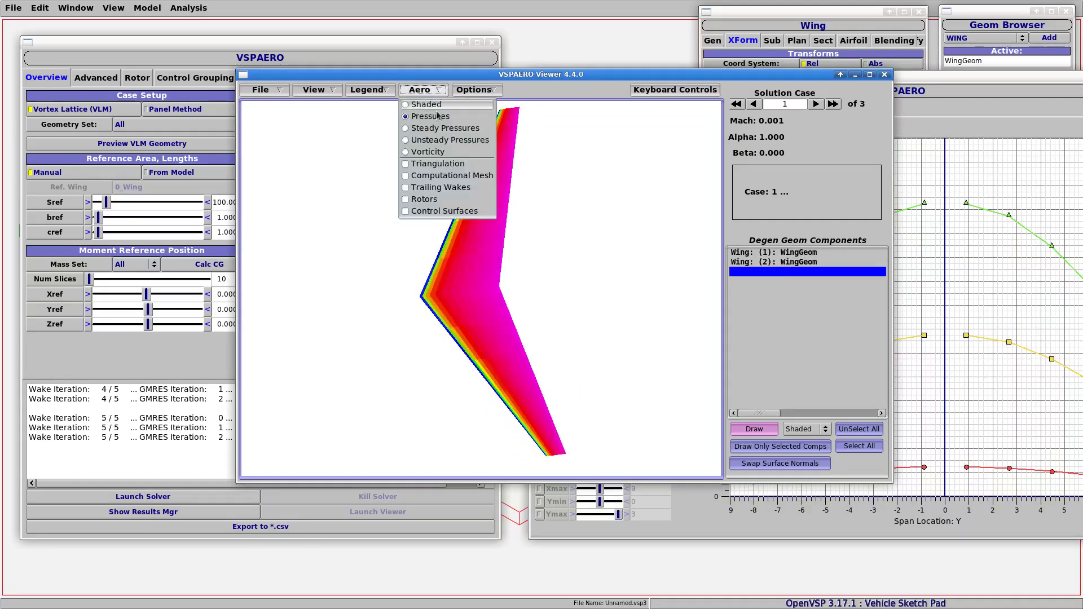
{"action": "left_click", "coordinate": [440, 142]}
{"action": "left_click", "coordinate": [420, 90]}
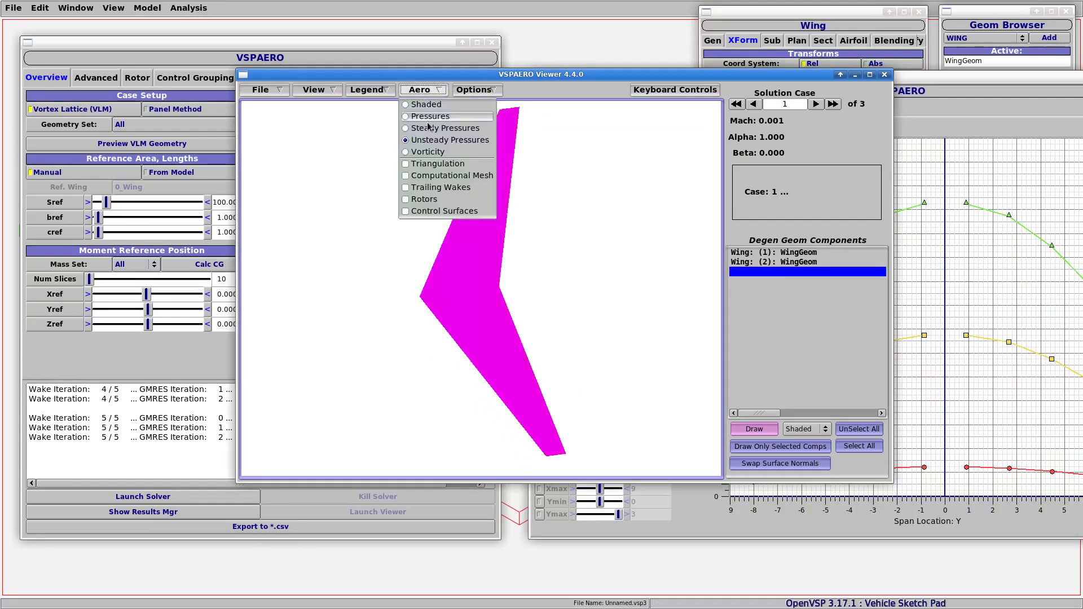
{"action": "left_click", "coordinate": [427, 129]}
{"action": "mouse_move", "coordinate": [428, 126]}
{"action": "left_mouse_down"}
{"action": "mouse_move", "coordinate": [574, 303]}
{"action": "mouse_move", "coordinate": [582, 253]}
{"action": "mouse_move", "coordinate": [450, 246]}
{"action": "mouse_move", "coordinate": [411, 125]}
{"action": "left_mouse_up"}
{"action": "left_click", "coordinate": [418, 91]}
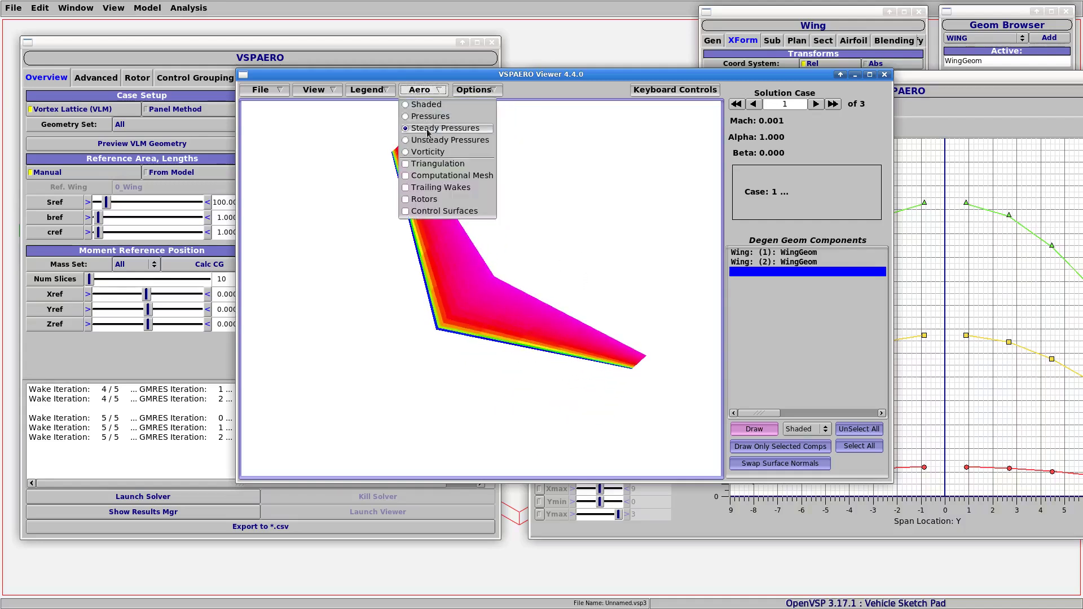
{"action": "left_click", "coordinate": [430, 144]}
{"action": "left_click", "coordinate": [428, 94]}
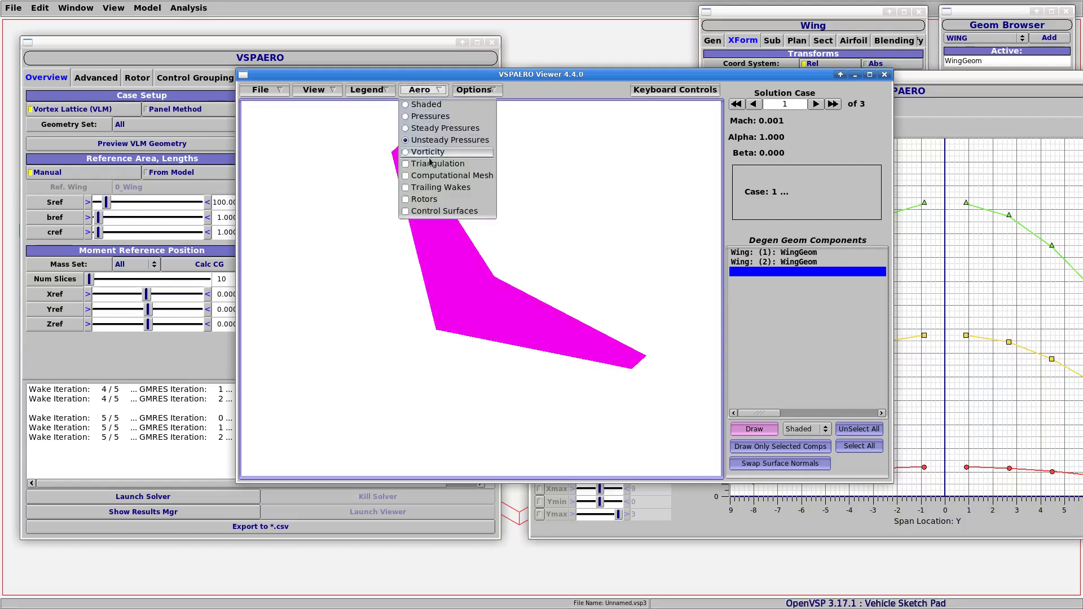
{"action": "left_click", "coordinate": [435, 135]}
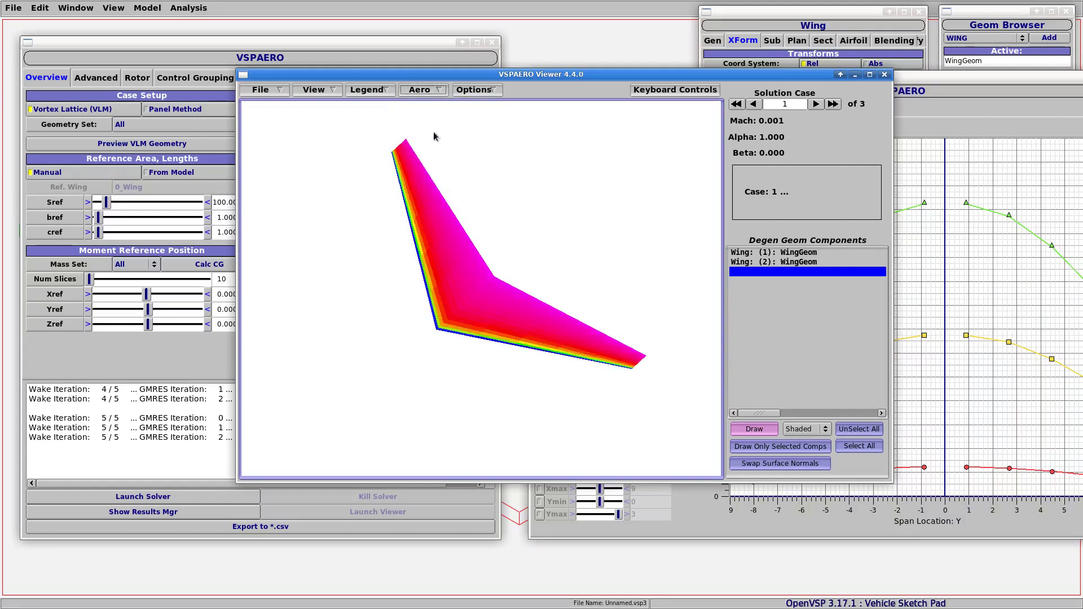
Display the Vorticity result on the wing with Triangulation and Trailing Wakes overlaid, and inspect it from several angles
{"action": "left_click", "coordinate": [421, 94]}
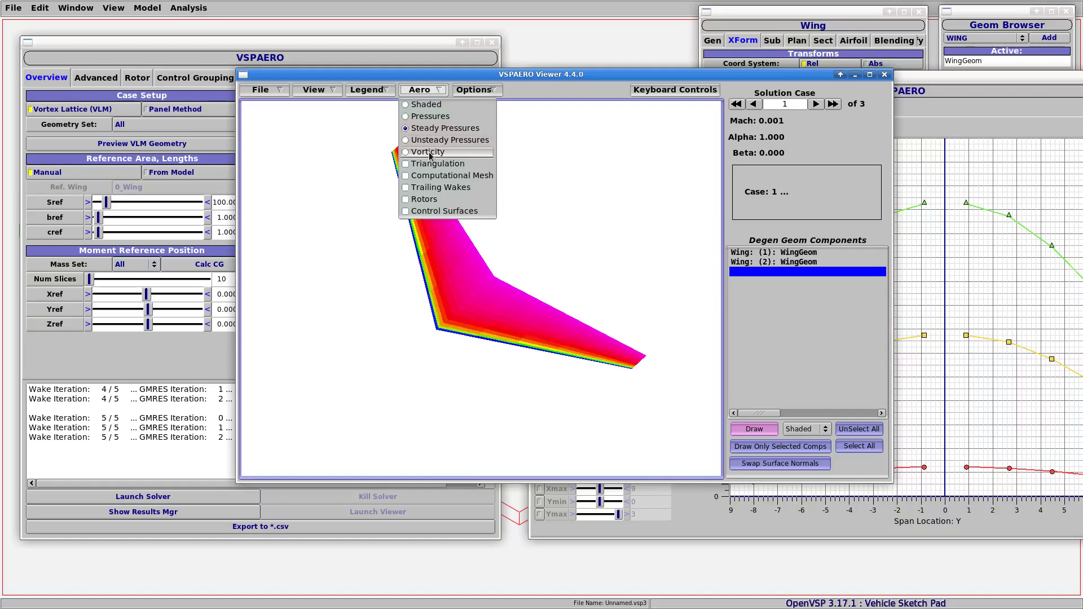
{"action": "left_click", "coordinate": [430, 151]}
{"action": "left_click", "coordinate": [430, 91]}
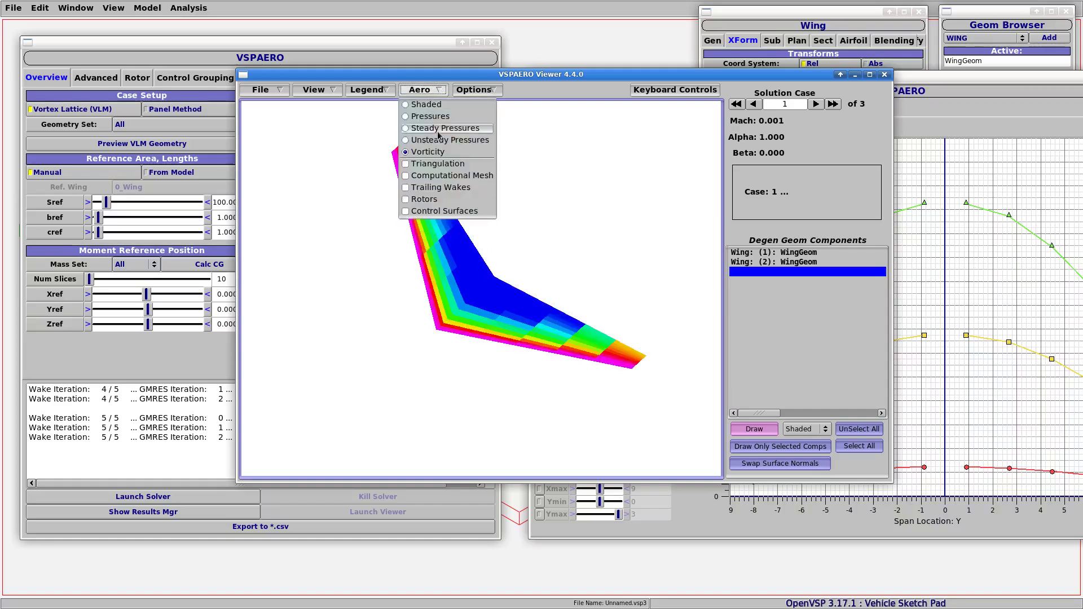
{"action": "left_click", "coordinate": [438, 164]}
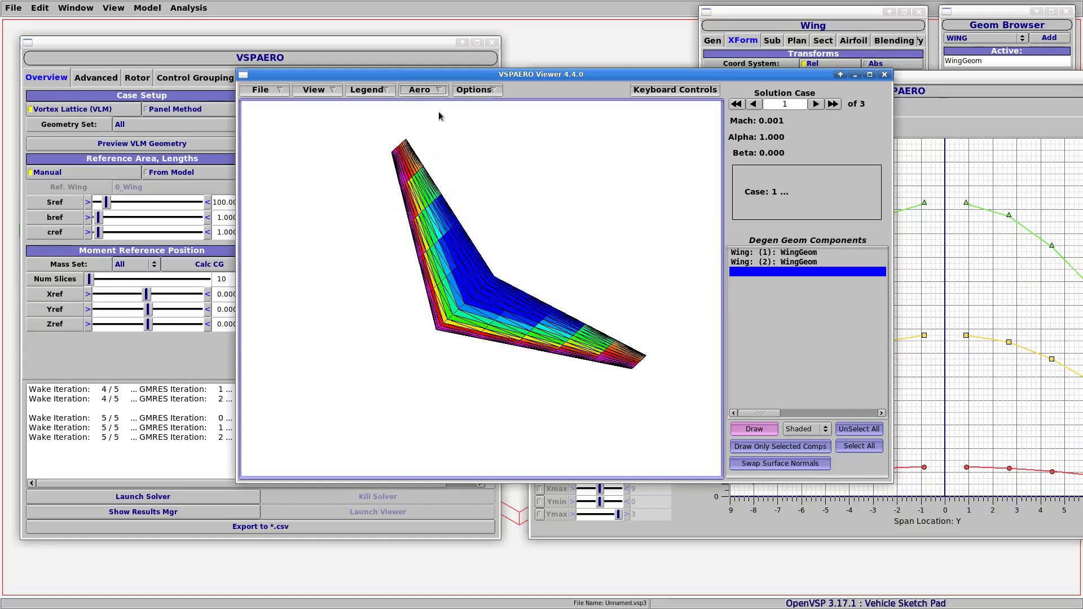
{"action": "left_click", "coordinate": [426, 90]}
{"action": "left_click", "coordinate": [432, 188]}
{"action": "left_click_drag", "start_coordinate": [432, 189], "coordinate": [510, 234]}
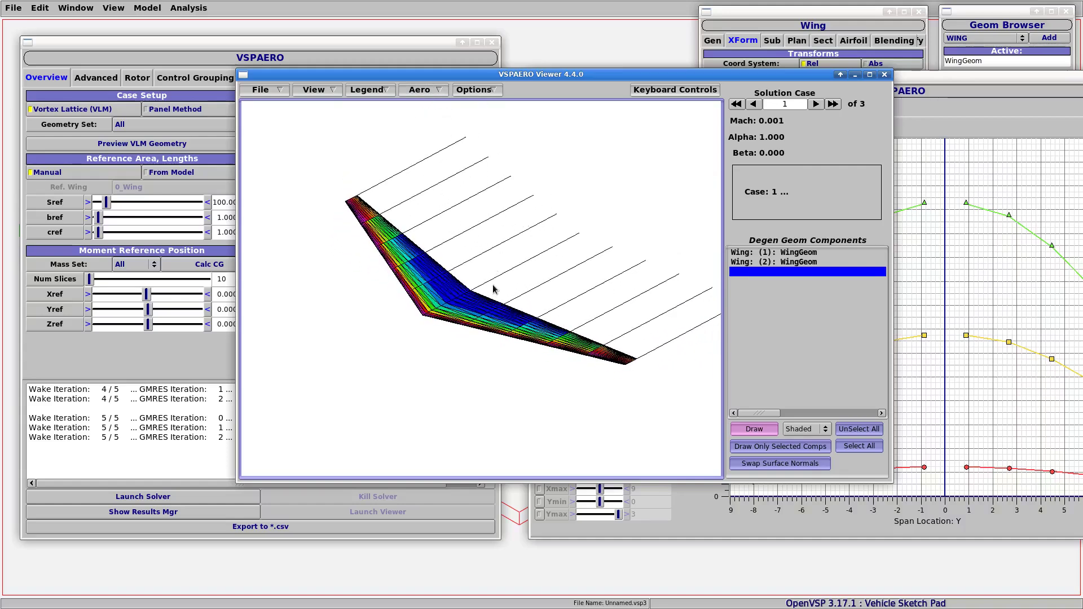
{"action": "left_click_drag", "start_coordinate": [464, 314], "coordinate": [531, 301]}
{"action": "left_click_drag", "start_coordinate": [597, 358], "coordinate": [518, 313]}
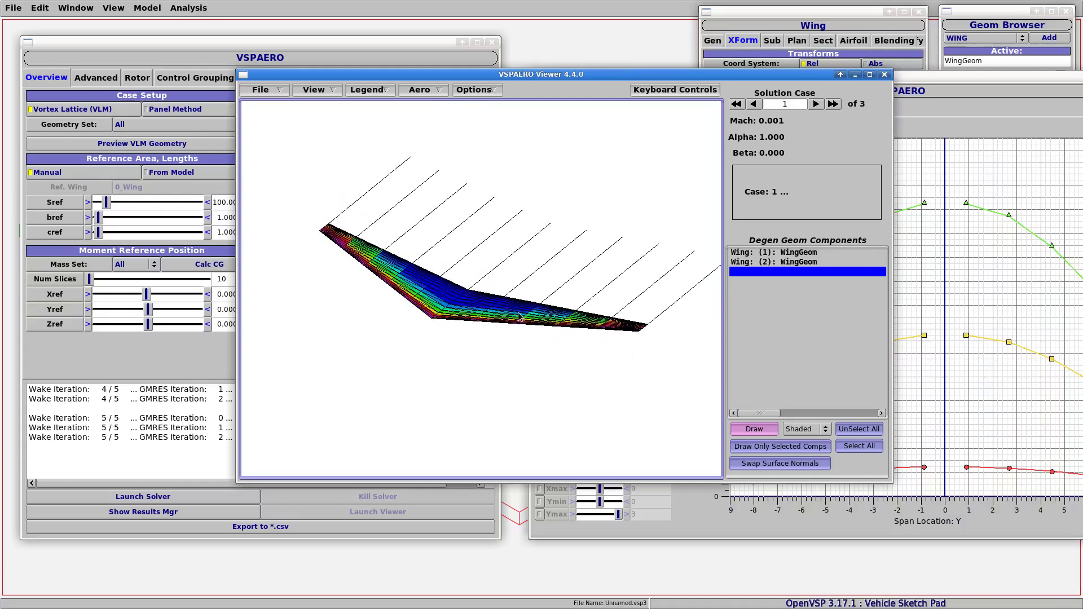
Step through solution cases 1 to 3 and compare the trailing wakes in an edge-on view of the wing, ending on case 3
{"action": "left_click", "coordinate": [816, 104]}
{"action": "left_click", "coordinate": [815, 104]}
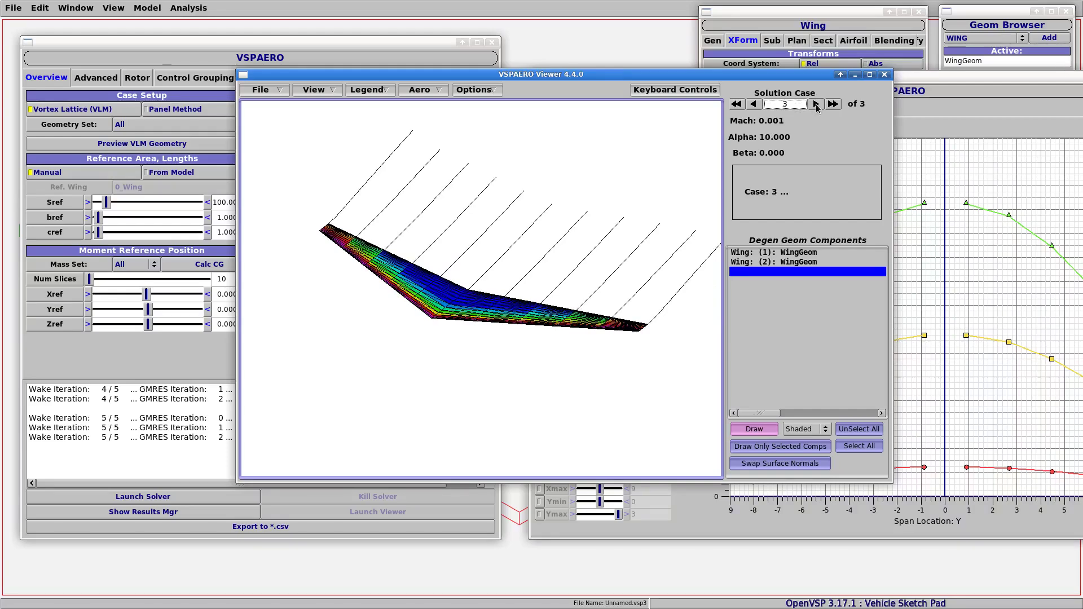
{"action": "left_click_drag", "start_coordinate": [547, 372], "coordinate": [539, 267]}
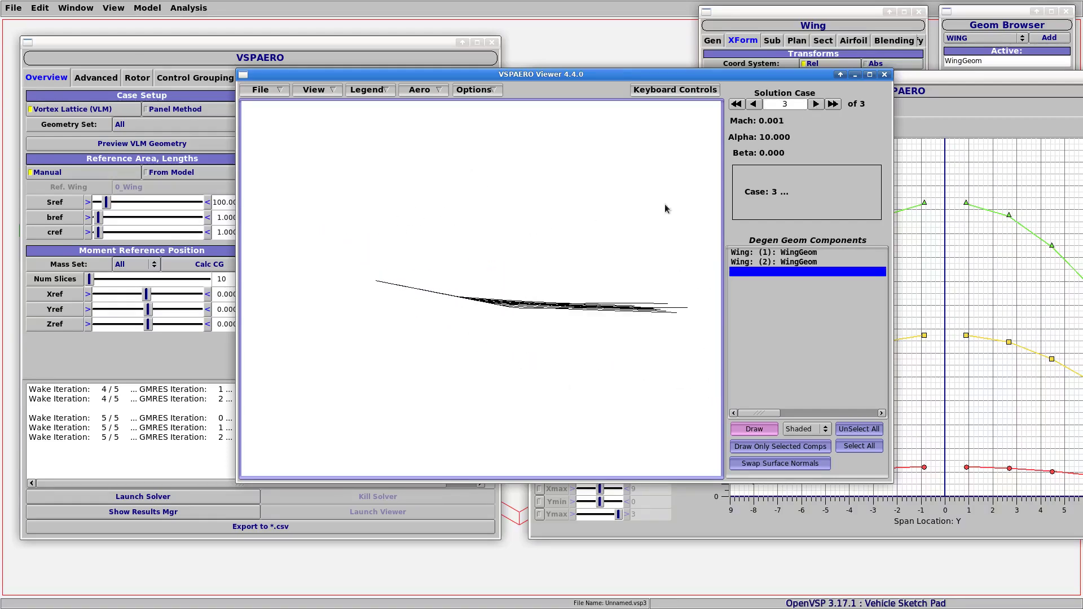
{"action": "left_click_drag", "start_coordinate": [760, 137], "coordinate": [785, 137]}
{"action": "left_click_drag", "start_coordinate": [535, 255], "coordinate": [535, 247]}
{"action": "left_click", "coordinate": [759, 103]}
{"action": "left_click", "coordinate": [758, 104]}
{"action": "left_click", "coordinate": [817, 103]}
{"action": "left_click", "coordinate": [816, 103]}
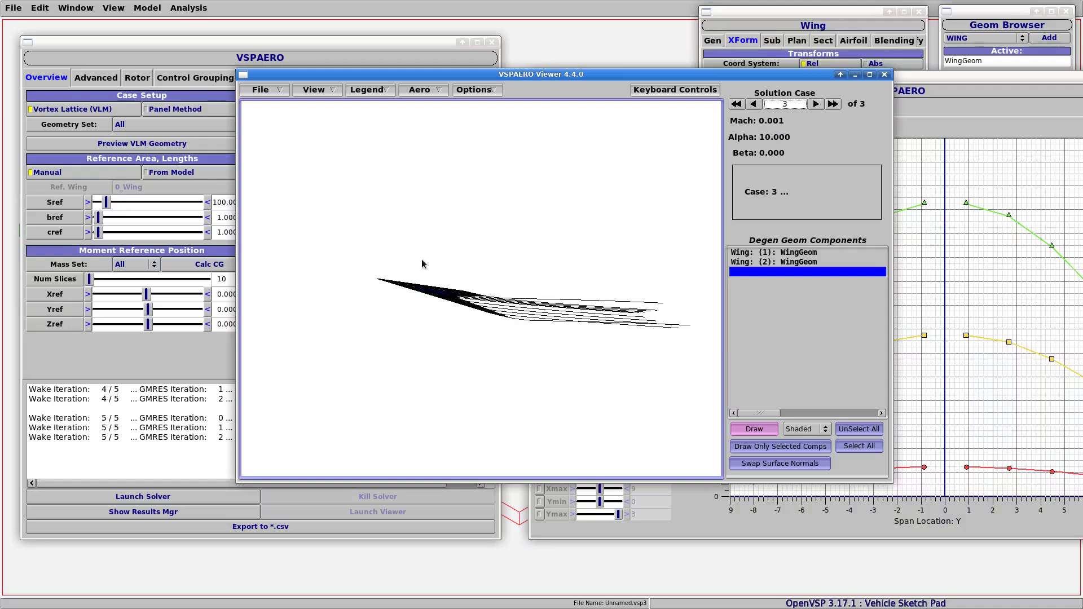
Inspect the wing and its trailing wakes for solution case 3 from above, and close the VSPAERO Viewer
{"action": "left_click_drag", "start_coordinate": [451, 305], "coordinate": [409, 123]}
{"action": "left_click_drag", "start_coordinate": [381, 43], "coordinate": [123, 327]}
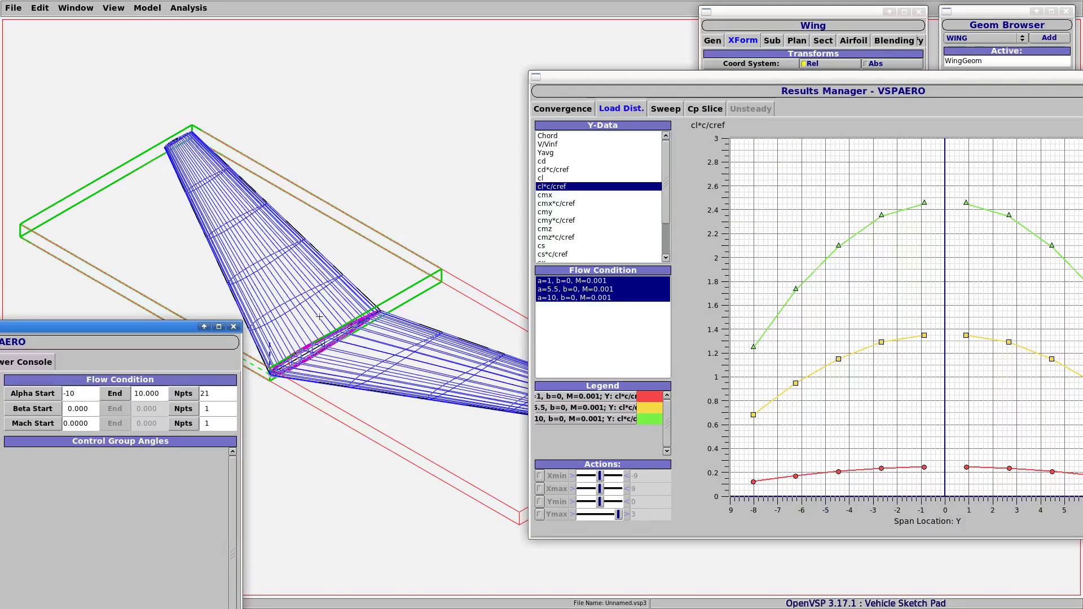
{"action": "left_click_drag", "start_coordinate": [142, 334], "coordinate": [404, 70]}
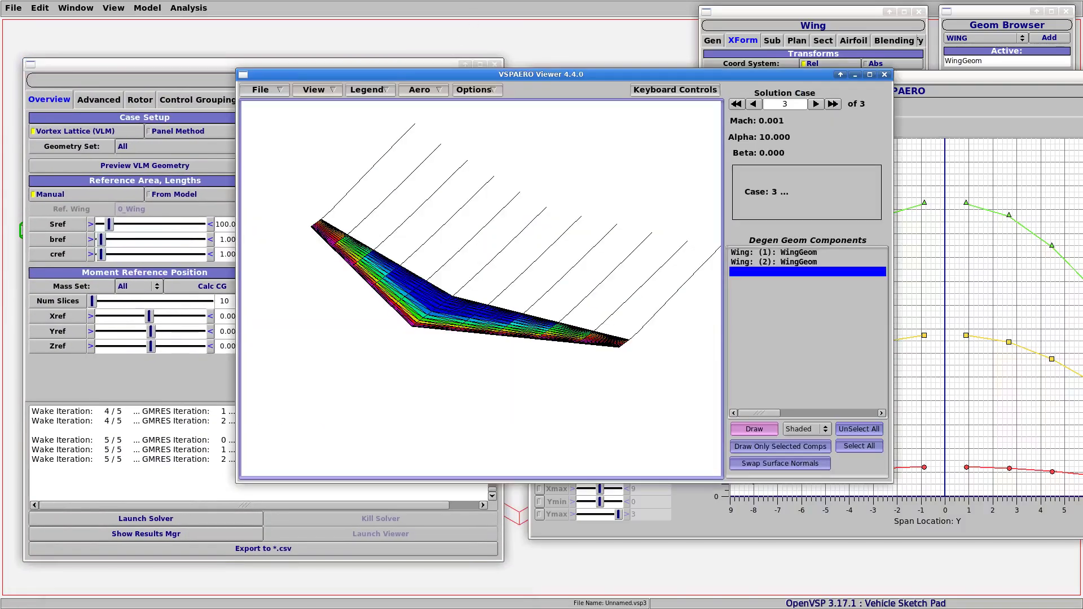
{"action": "middle_click_drag", "start_coordinate": [484, 249], "coordinate": [464, 273]}
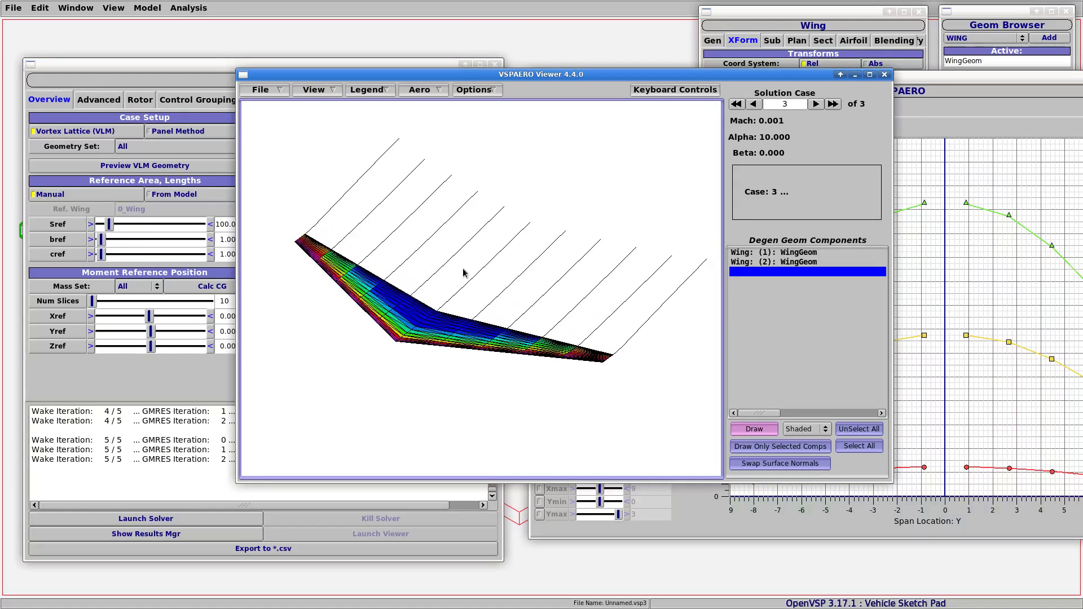
{"action": "mouse_move", "coordinate": [491, 288]}
{"action": "left_mouse_down"}
{"action": "mouse_move", "coordinate": [457, 302]}
{"action": "mouse_move", "coordinate": [473, 307]}
{"action": "mouse_move", "coordinate": [476, 283]}
{"action": "mouse_move", "coordinate": [459, 290]}
{"action": "mouse_move", "coordinate": [486, 274]}
{"action": "left_mouse_up"}
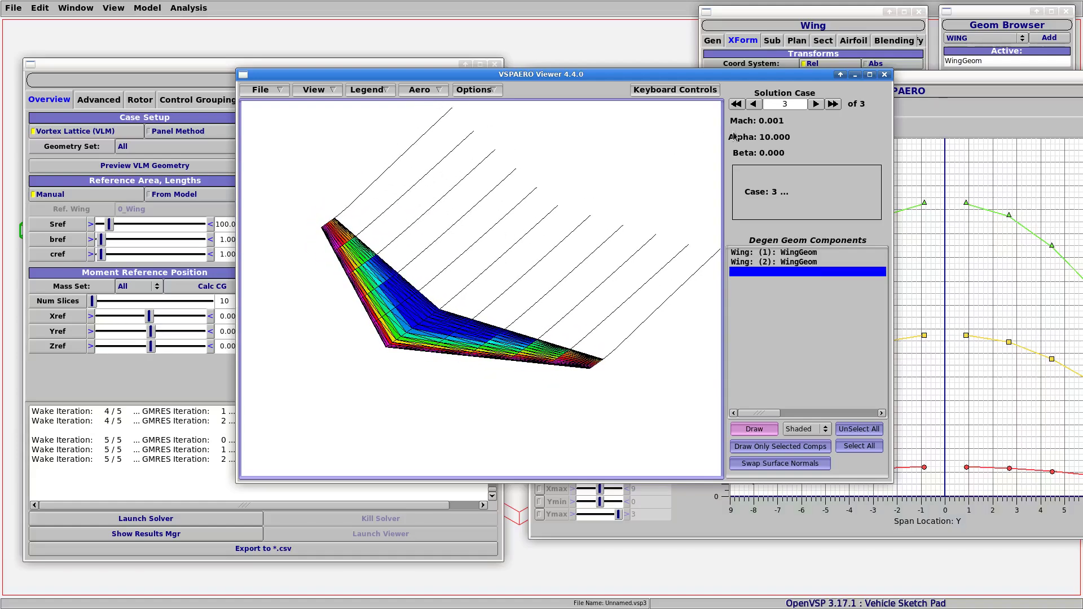
{"action": "left_click", "coordinate": [885, 76]}
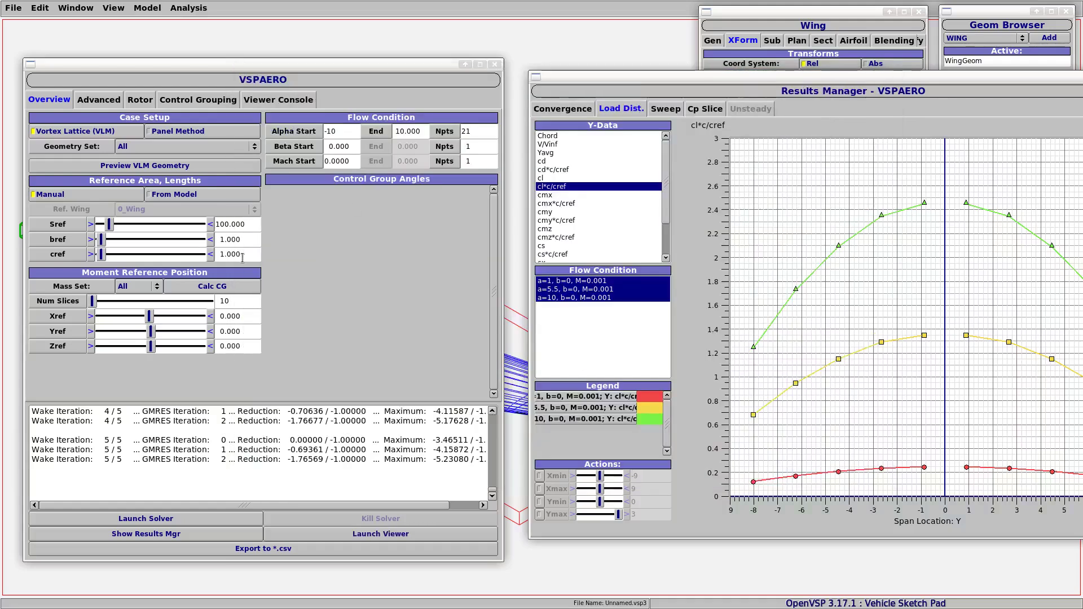
Set the number of wake iterations to 1 in the advanced VSPAERO settings and return to the overview
{"action": "left_click", "coordinate": [97, 102]}
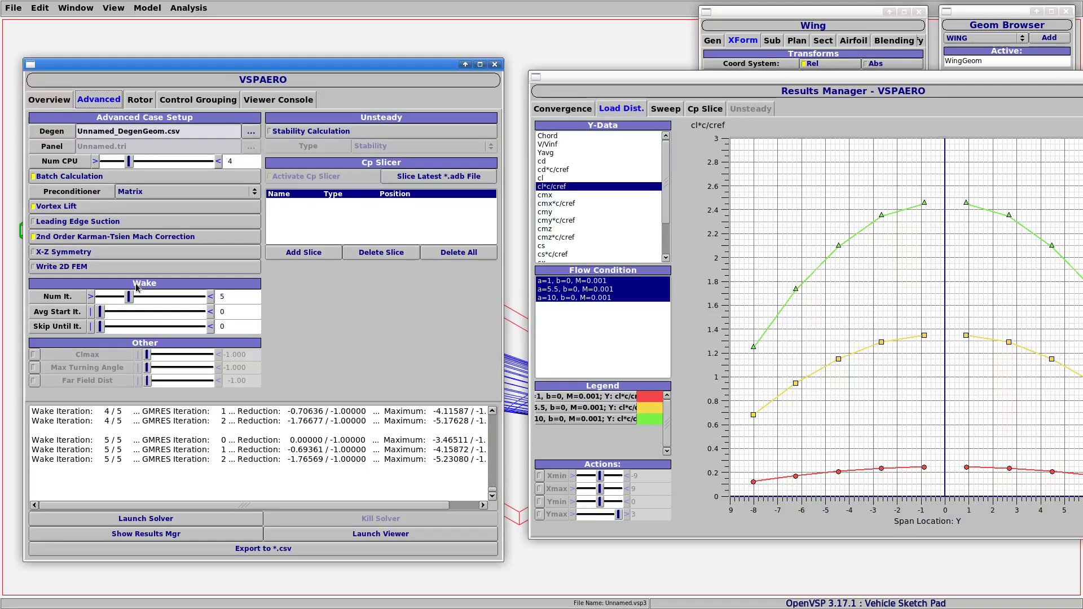
{"action": "left_click_drag", "start_coordinate": [128, 300], "coordinate": [97, 299]}
{"action": "mouse_move", "coordinate": [101, 297]}
{"action": "left_mouse_down"}
{"action": "mouse_move", "coordinate": [129, 298]}
{"action": "mouse_move", "coordinate": [100, 297]}
{"action": "left_mouse_up"}
{"action": "left_click", "coordinate": [51, 100]}
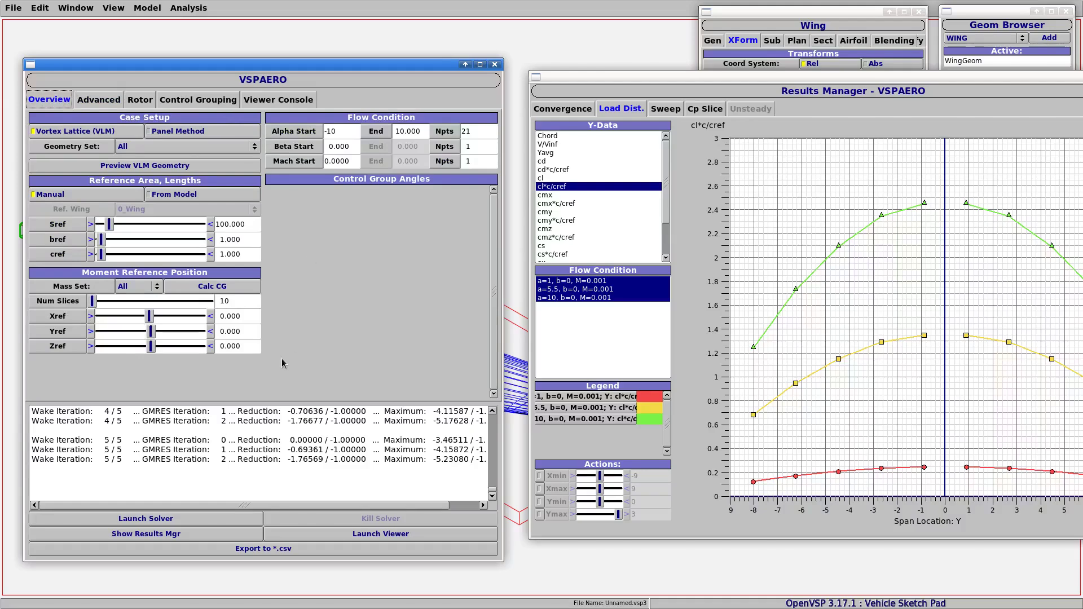
Run the solver for the 21-point alpha sweep and display the CMy versus Alpha sweep plot in the results window
{"action": "double_click", "coordinate": [465, 133]}
{"action": "left_click", "coordinate": [178, 524]}
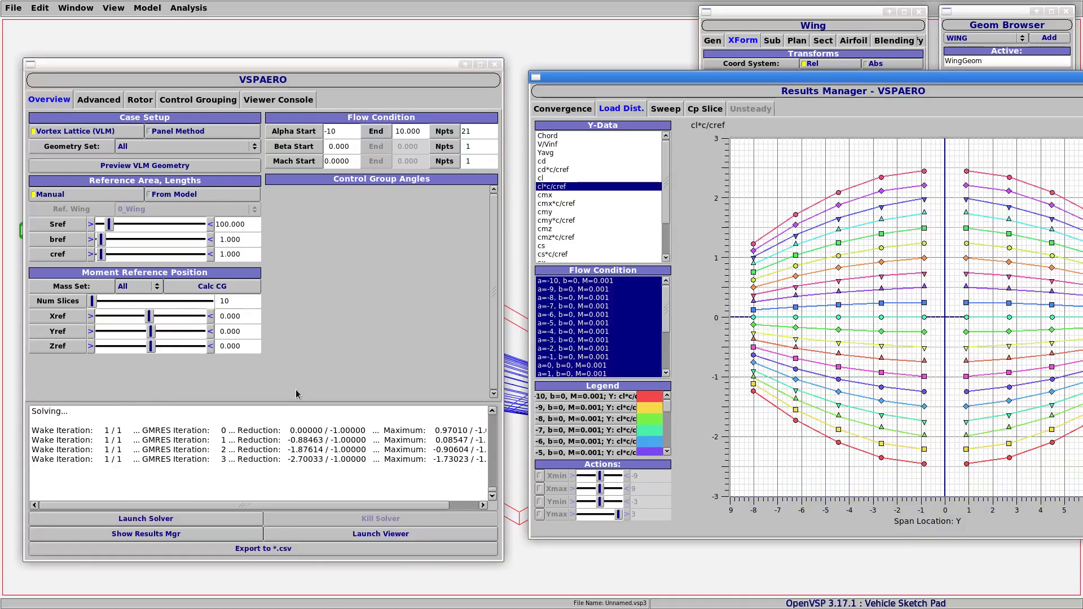
{"action": "left_click_drag", "start_coordinate": [851, 77], "coordinate": [556, 53]}
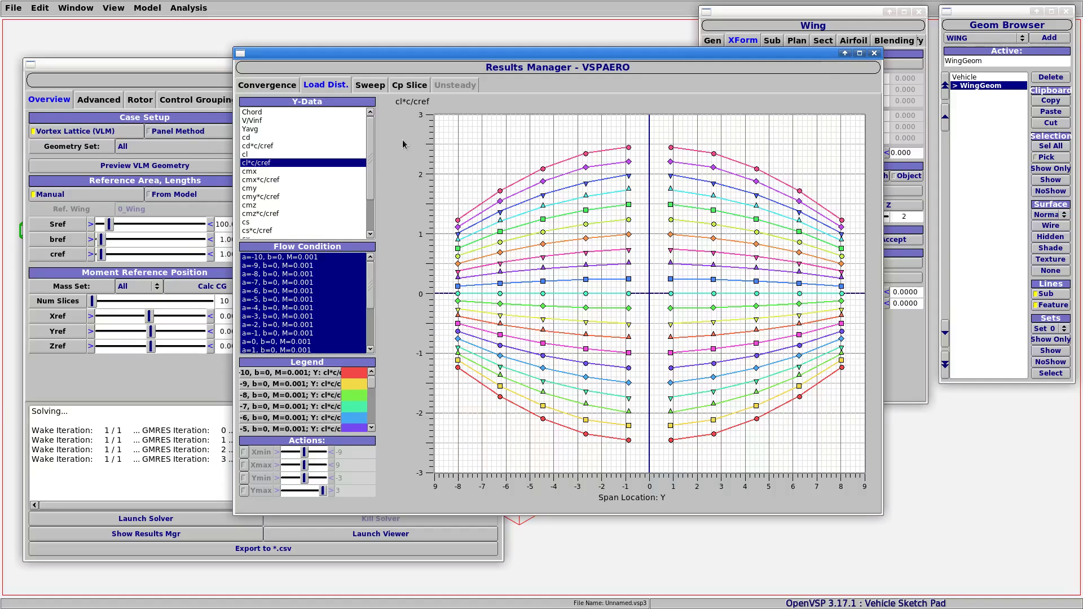
{"action": "left_click", "coordinate": [370, 86]}
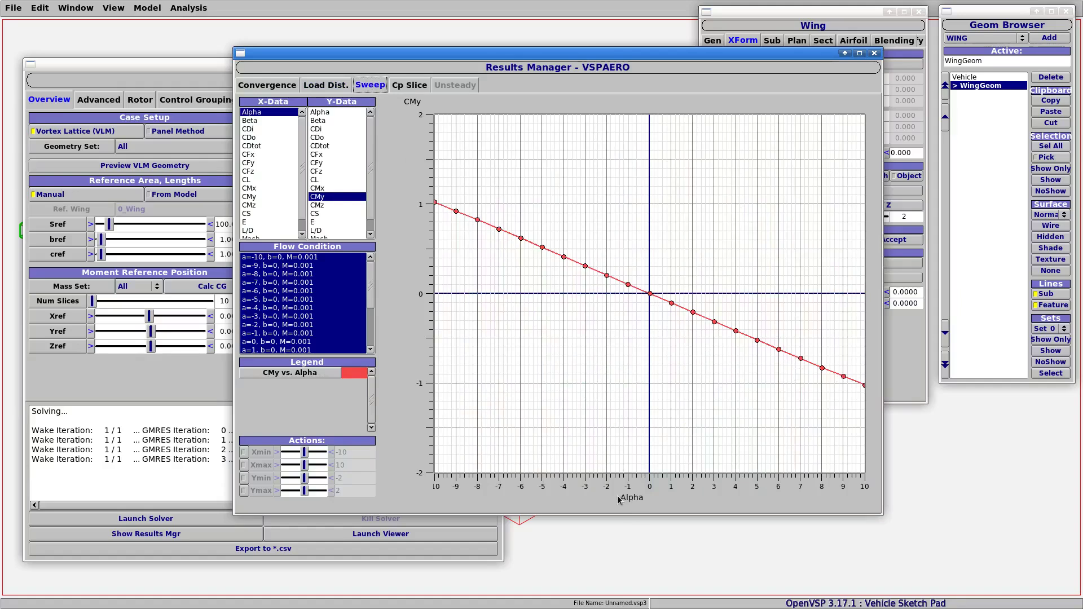
Try different axis variables on the sweep plot, including CMx and CDo against CMz, CDo against Alpha, and finally CMy against Alpha
{"action": "left_click_drag", "start_coordinate": [272, 139], "coordinate": [263, 182]}
{"action": "left_click_drag", "start_coordinate": [341, 145], "coordinate": [327, 188]}
{"action": "left_click", "coordinate": [258, 138]}
{"action": "left_click", "coordinate": [266, 206]}
{"action": "left_click", "coordinate": [325, 163]}
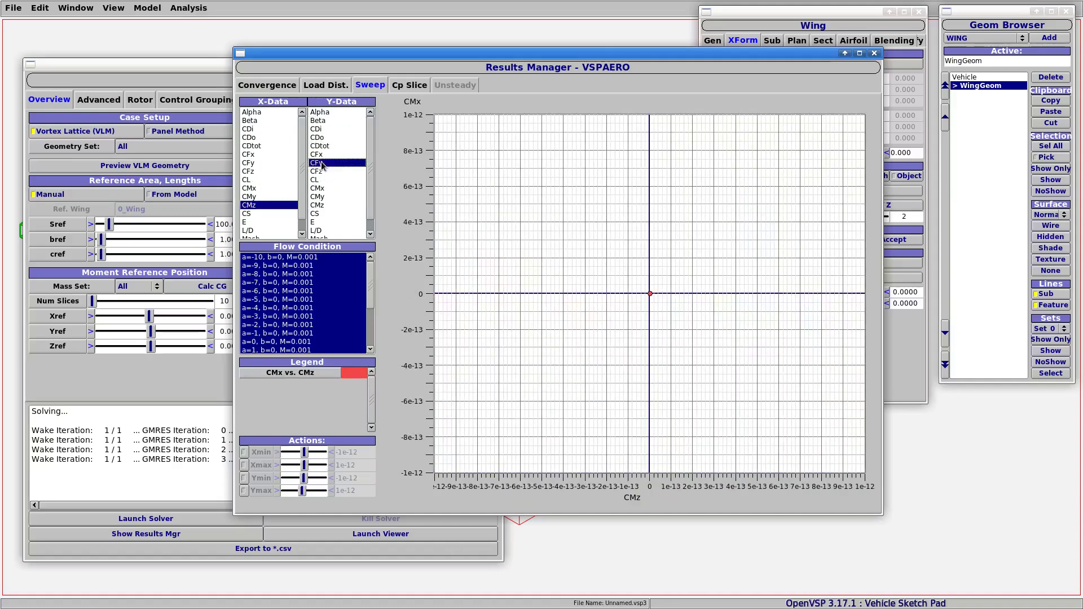
{"action": "left_click", "coordinate": [324, 139]}
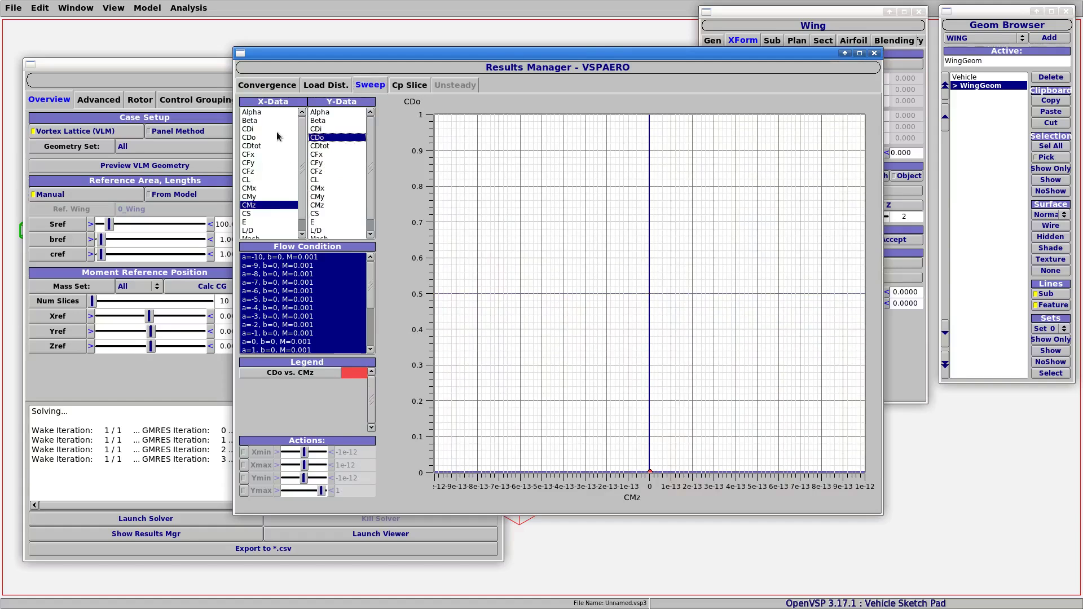
{"action": "left_click", "coordinate": [251, 113]}
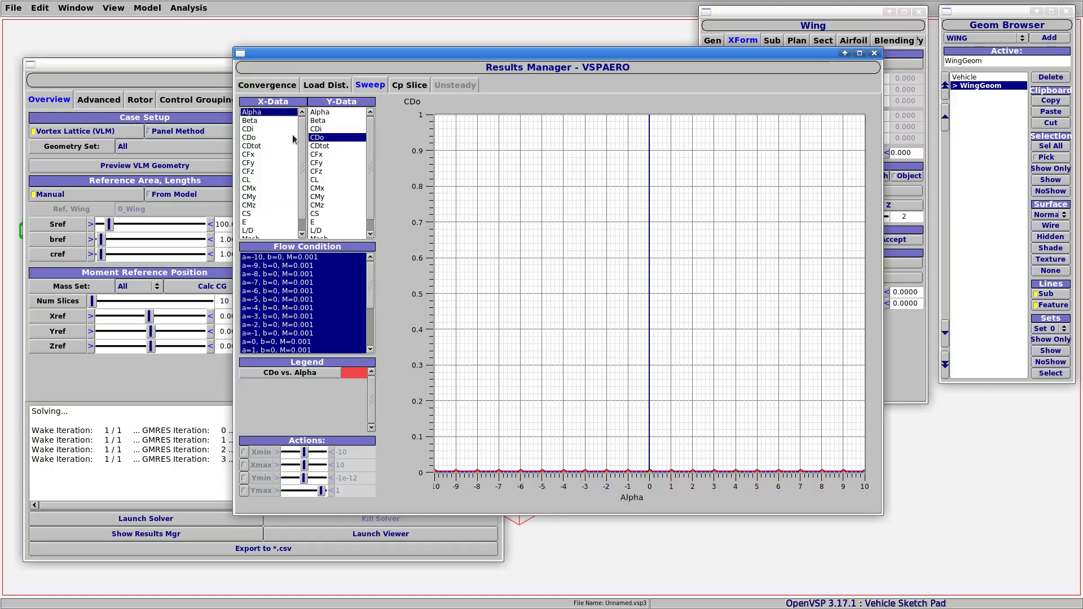
{"action": "left_click", "coordinate": [333, 198]}
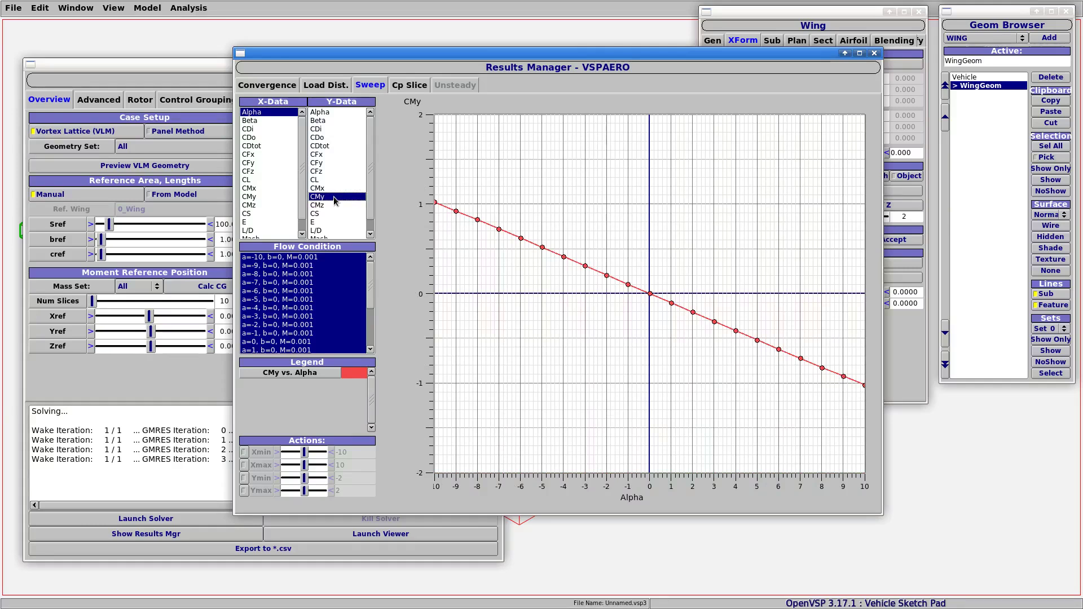
Examine the sweep plots of L/D versus Alpha, CL versus CDtot and CL versus Alpha, and return to CMy versus Alpha
{"action": "left_click", "coordinate": [321, 232]}
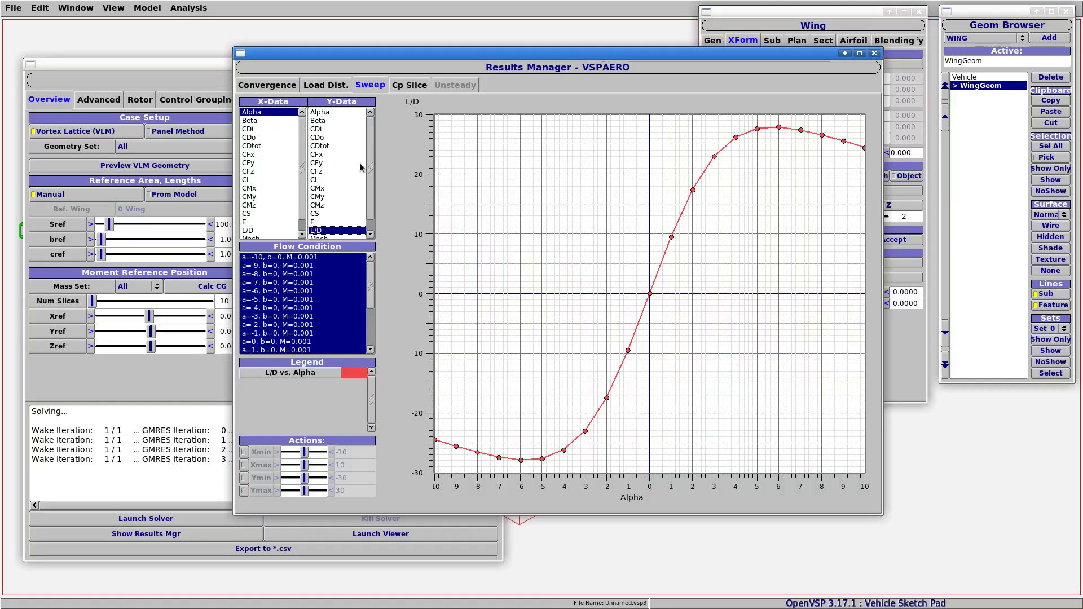
{"action": "left_click", "coordinate": [333, 197]}
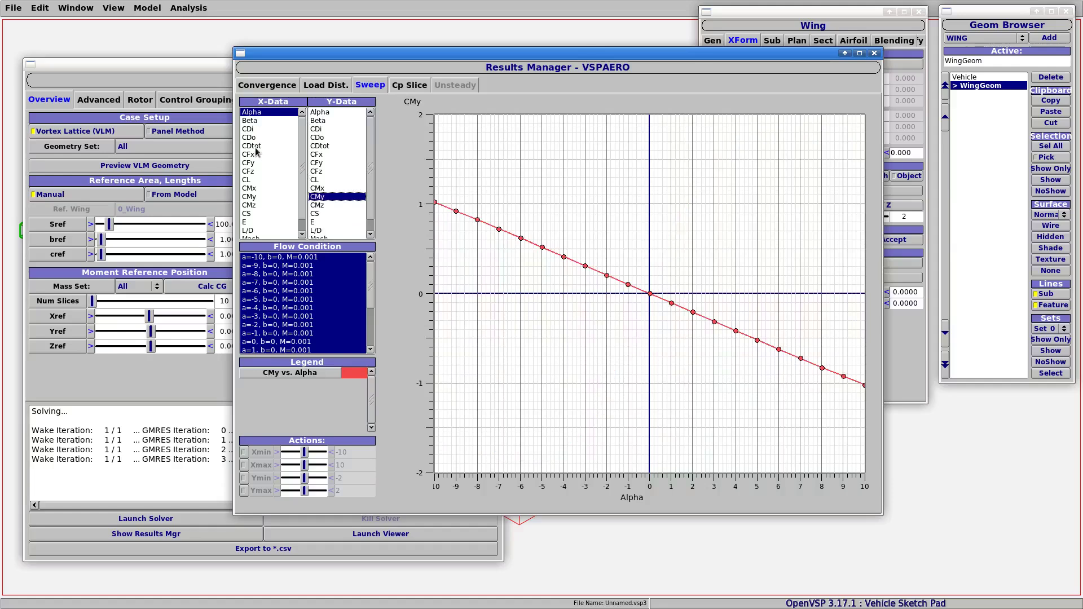
{"action": "left_click", "coordinate": [255, 147]}
{"action": "left_click", "coordinate": [317, 180]}
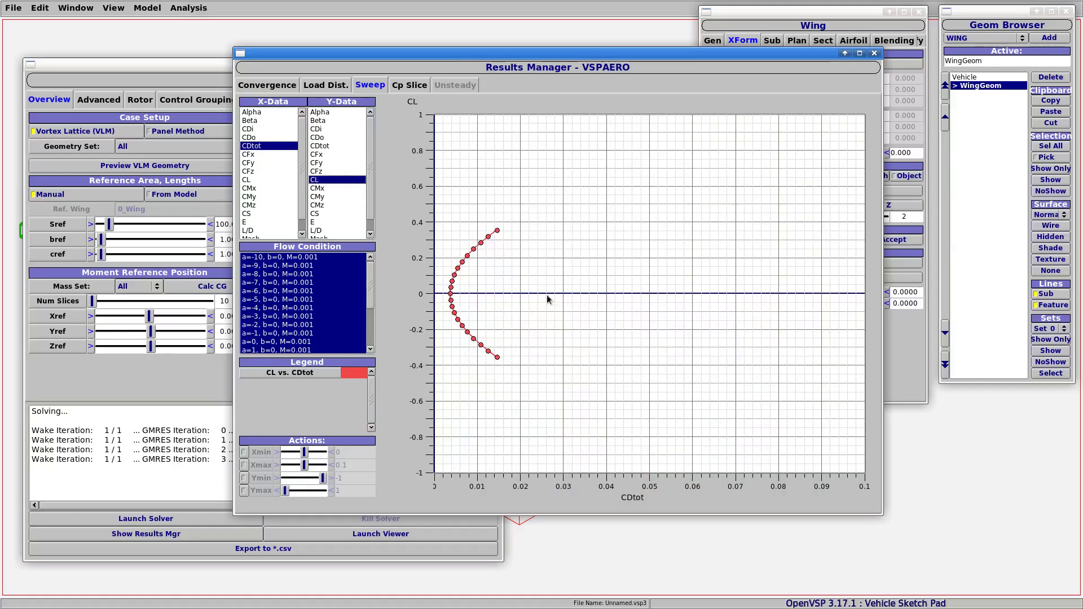
{"action": "left_click", "coordinate": [257, 112]}
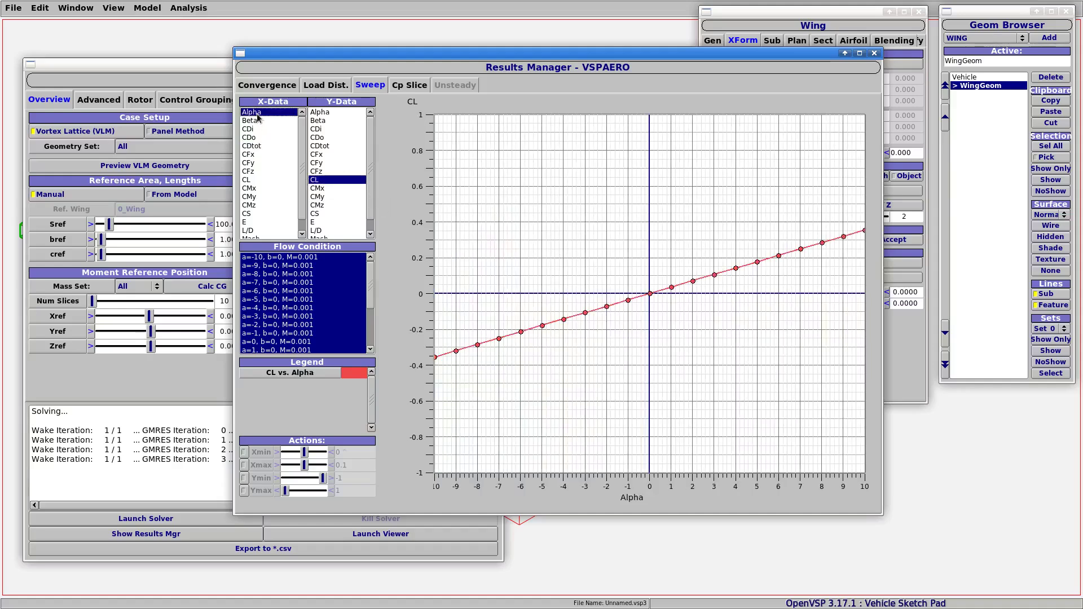
{"action": "left_click", "coordinate": [323, 198]}
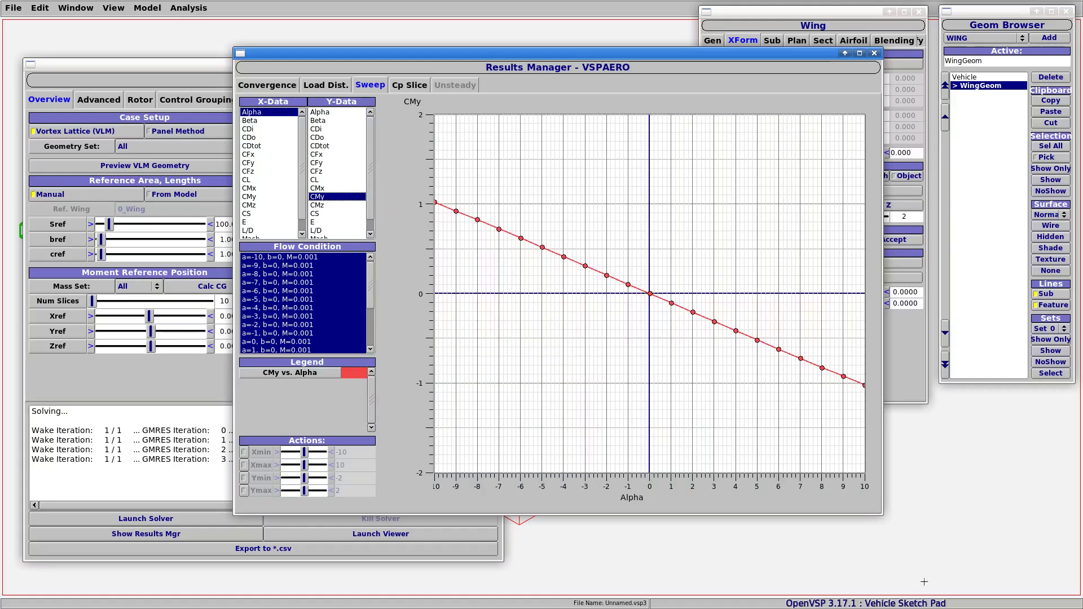
Enlarge the results window and examine CFx versus Alpha, ending with CMy versus Alpha plotted
{"action": "left_click_drag", "start_coordinate": [876, 514], "coordinate": [968, 545]}
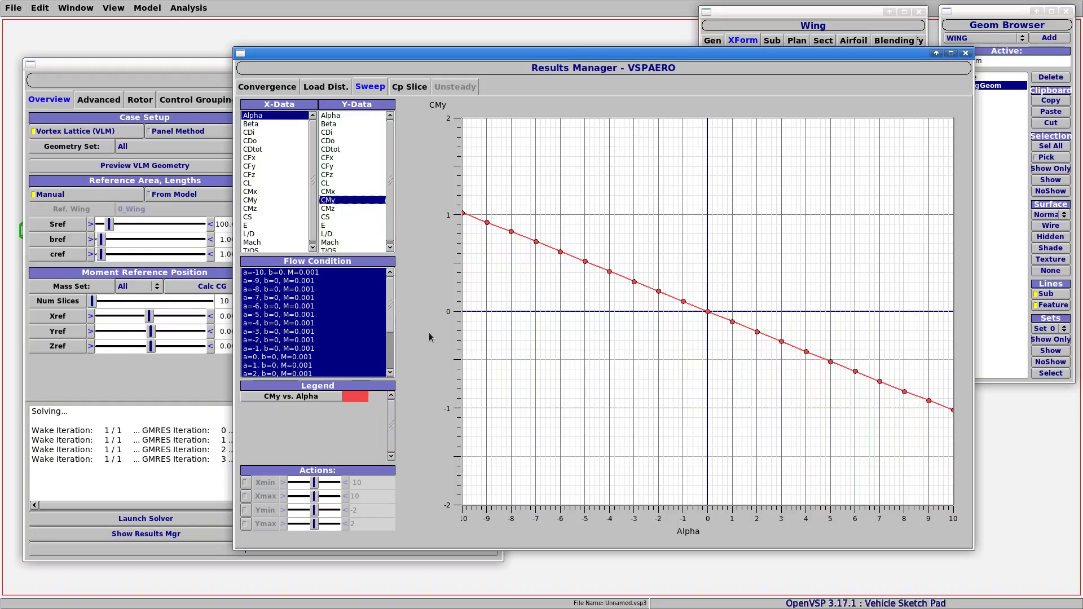
{"action": "left_click", "coordinate": [364, 157]}
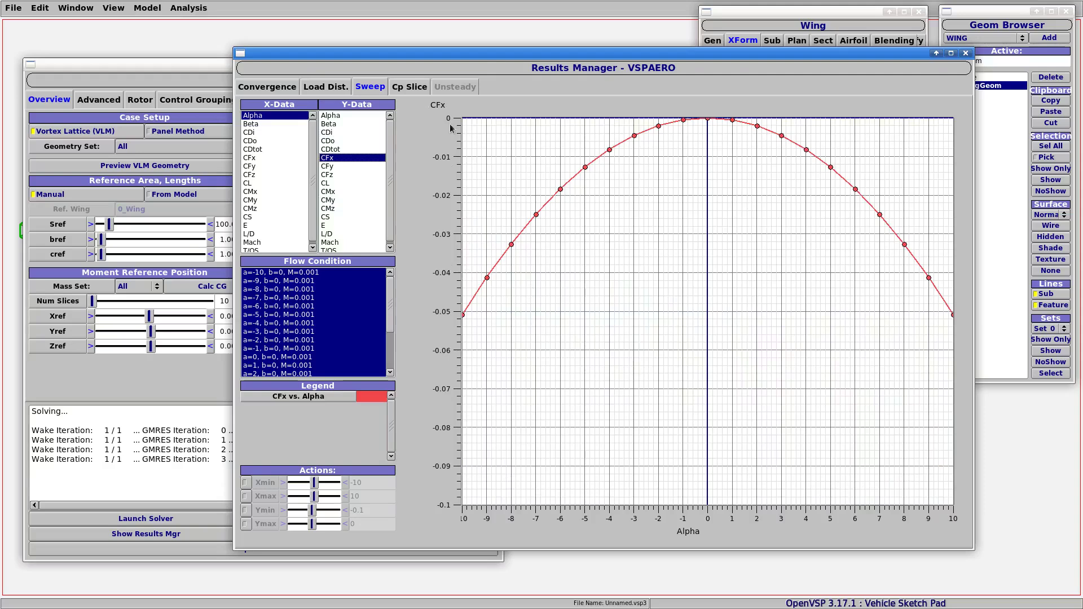
{"action": "left_click", "coordinate": [340, 200]}
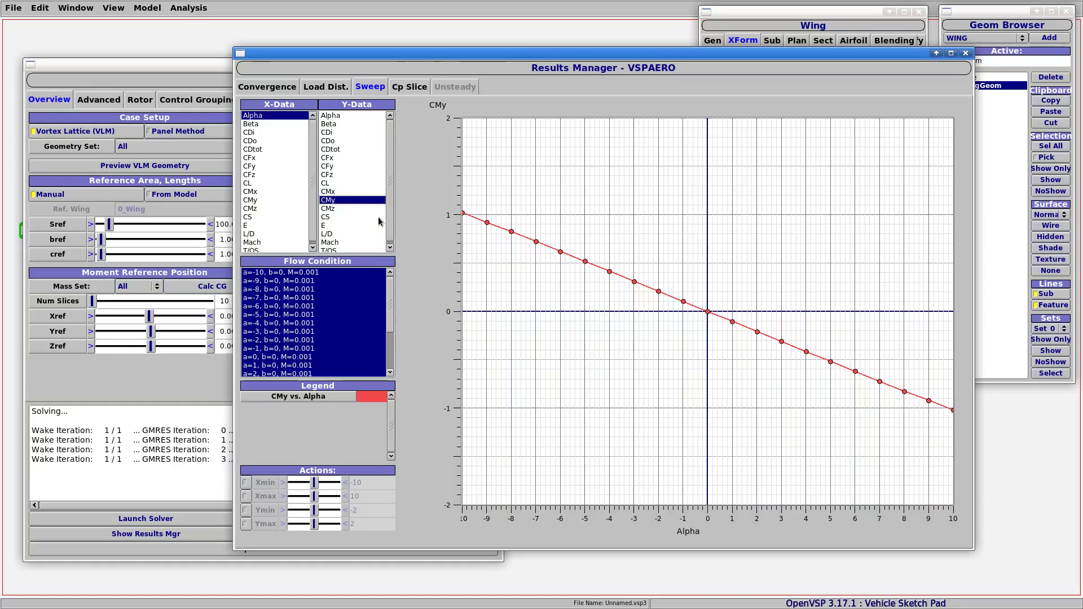
Plot L/D against Alpha in the sweep results and arrange the results and VSPAERO windows side by side
{"action": "left_click", "coordinate": [347, 208]}
{"action": "left_click_drag", "start_coordinate": [285, 53], "coordinate": [409, 53]}
{"action": "left_click_drag", "start_coordinate": [244, 73], "coordinate": [72, 399]}
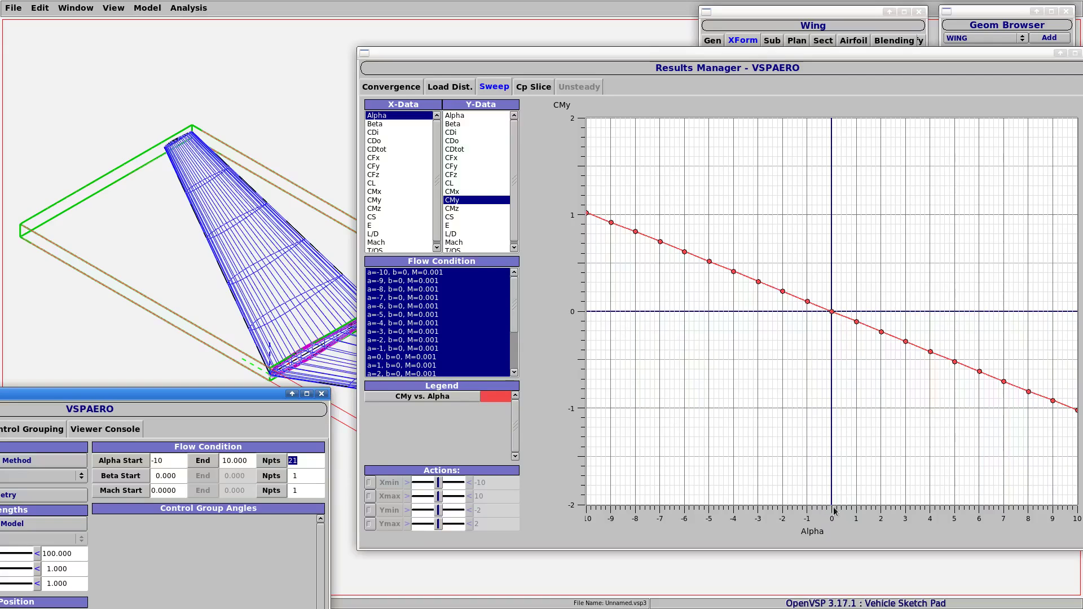
{"action": "left_click", "coordinate": [452, 234]}
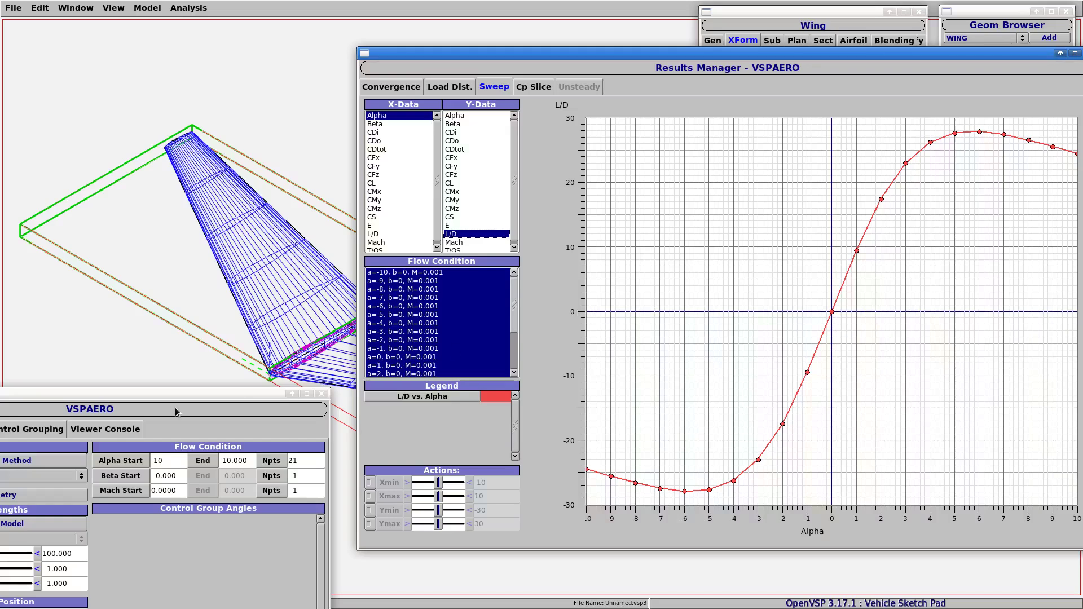
{"action": "left_click_drag", "start_coordinate": [133, 393], "coordinate": [335, 46]}
{"action": "left_click_drag", "start_coordinate": [408, 56], "coordinate": [608, 66]}
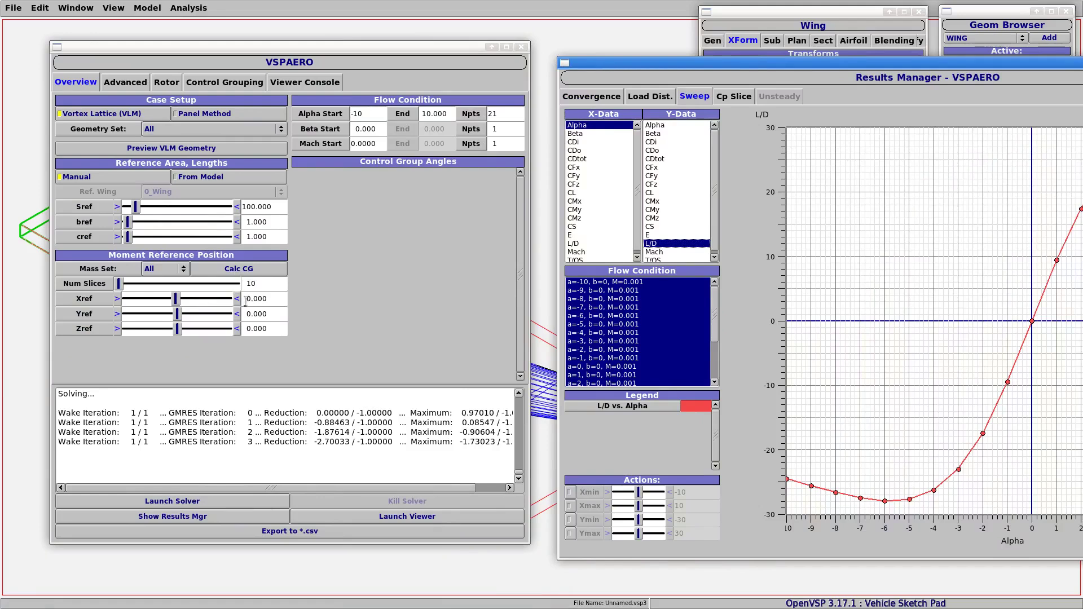
Uncover the wing model by moving the VSPAERO window aside, and return the sweep plot to CMy versus Alpha
{"action": "left_click_drag", "start_coordinate": [100, 46], "coordinate": [397, 49]}
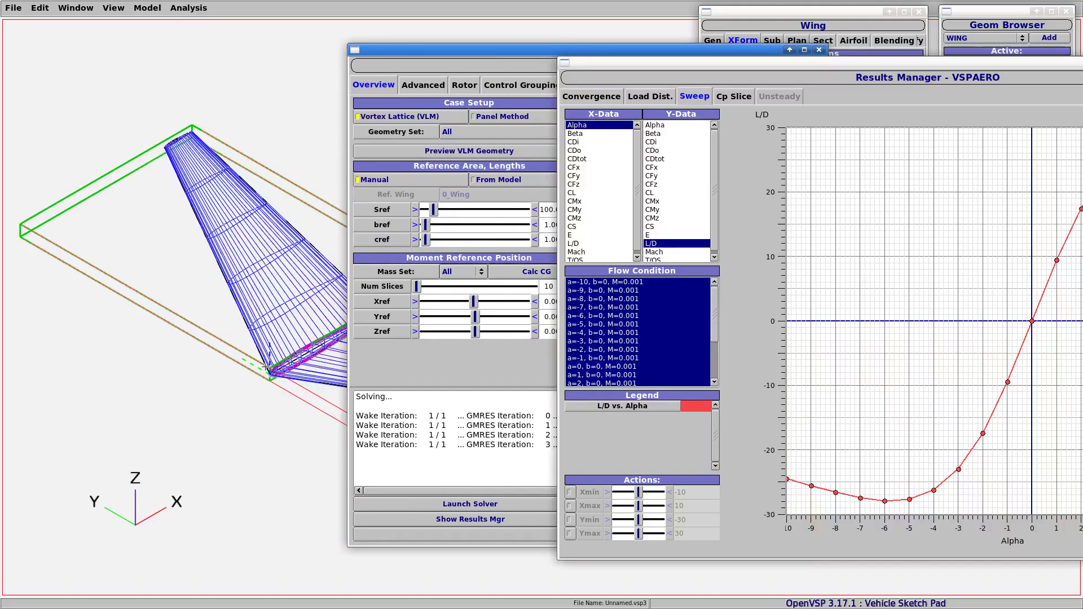
{"action": "right_click_drag", "start_coordinate": [278, 370], "coordinate": [204, 305]}
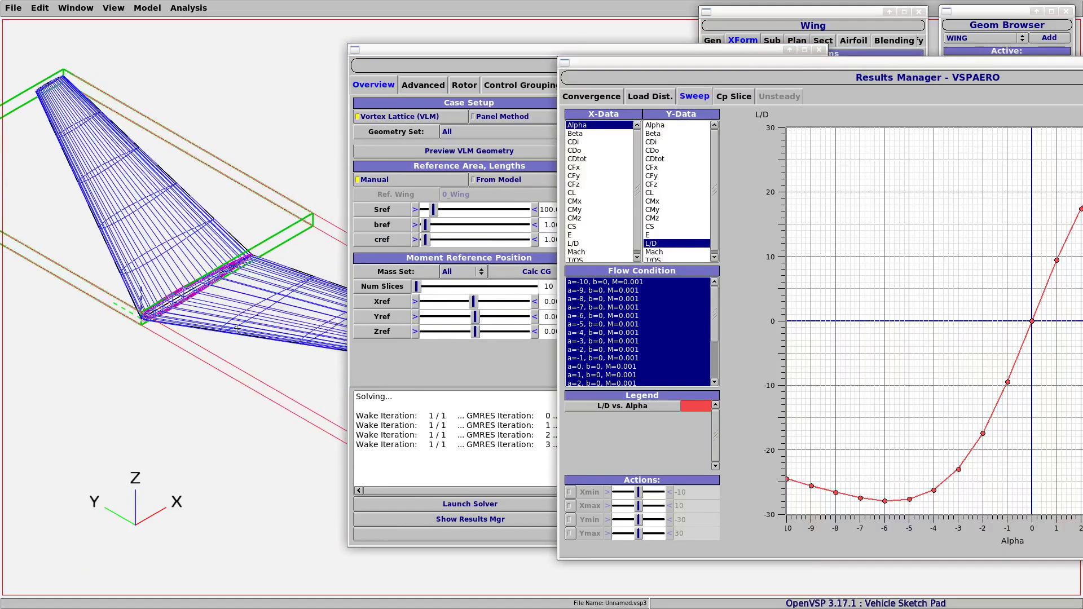
{"action": "left_click_drag", "start_coordinate": [470, 56], "coordinate": [418, 54]}
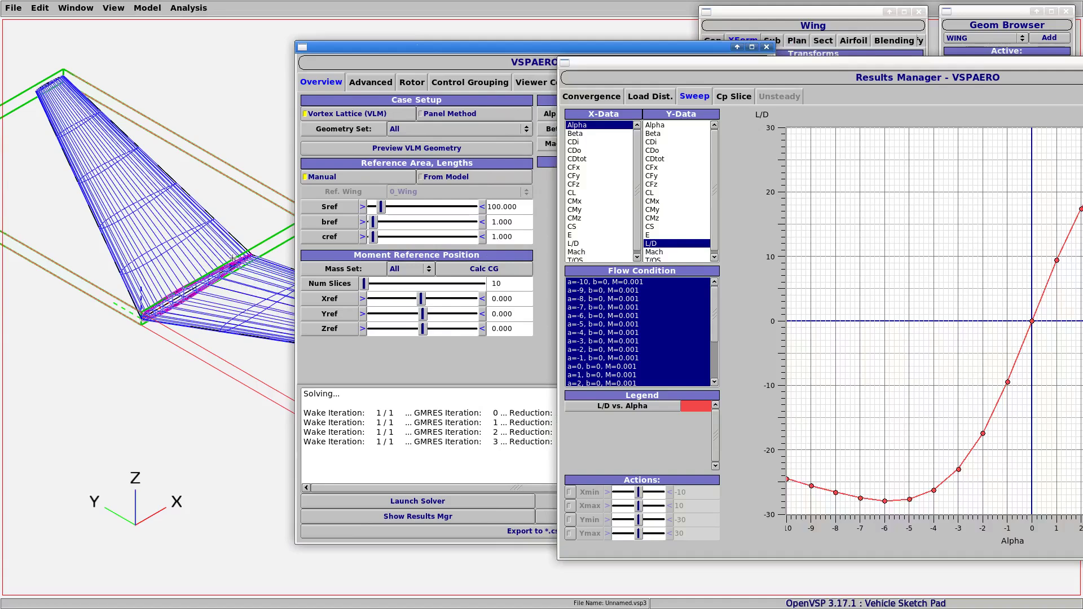
{"action": "left_click_drag", "start_coordinate": [523, 302], "coordinate": [489, 300]}
{"action": "left_click", "coordinate": [651, 210]}
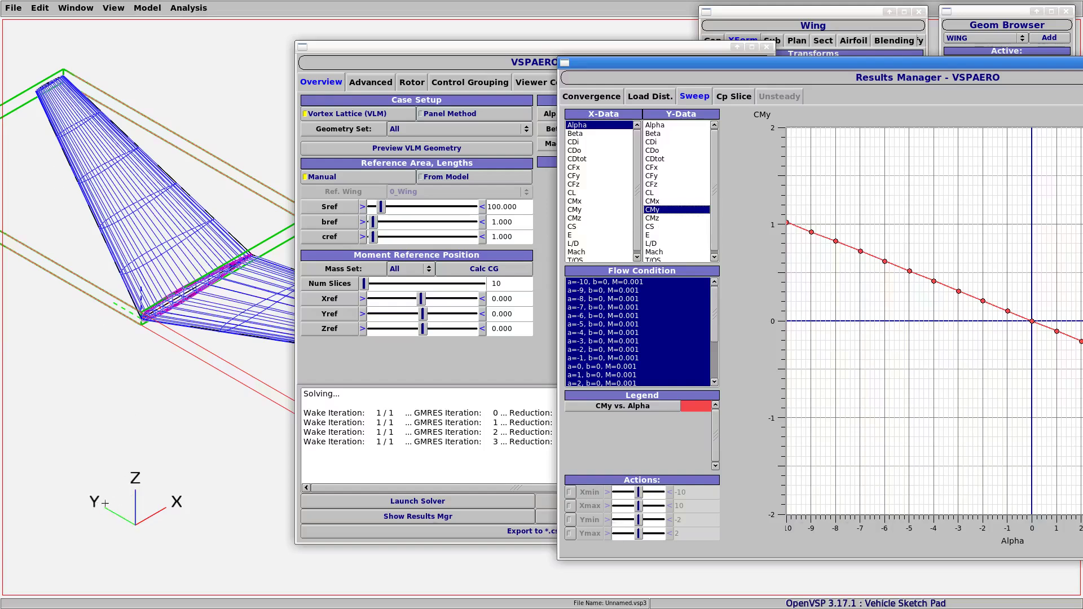
Set the Xref of the moment reference position to 1
{"action": "left_click_drag", "start_coordinate": [105, 503], "coordinate": [141, 242]}
{"action": "left_click_drag", "start_coordinate": [149, 402], "coordinate": [218, 395]}
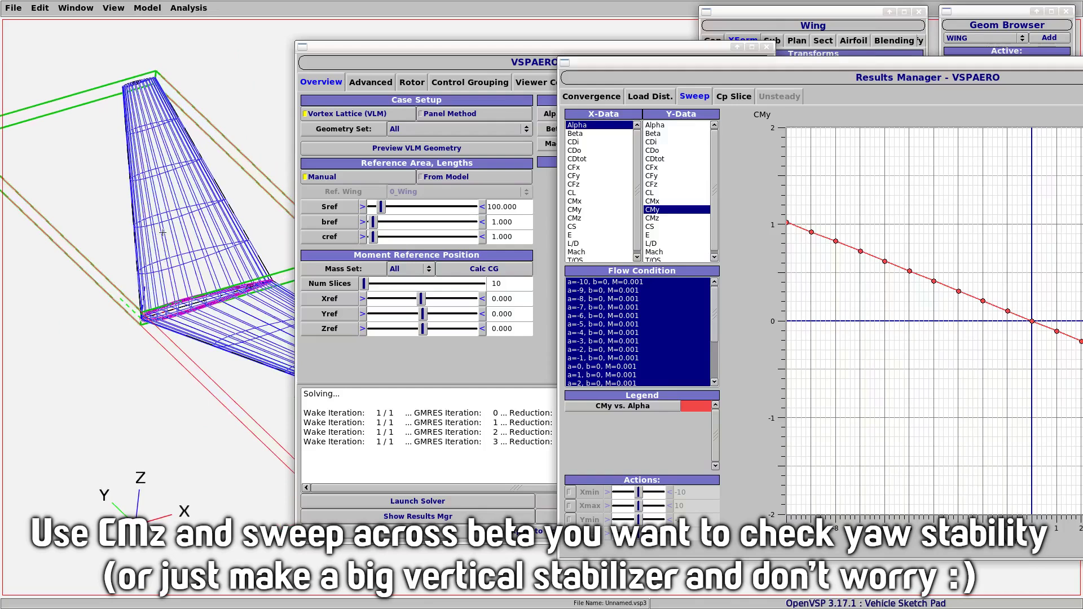
{"action": "left_click_drag", "start_coordinate": [397, 51], "coordinate": [367, 53]}
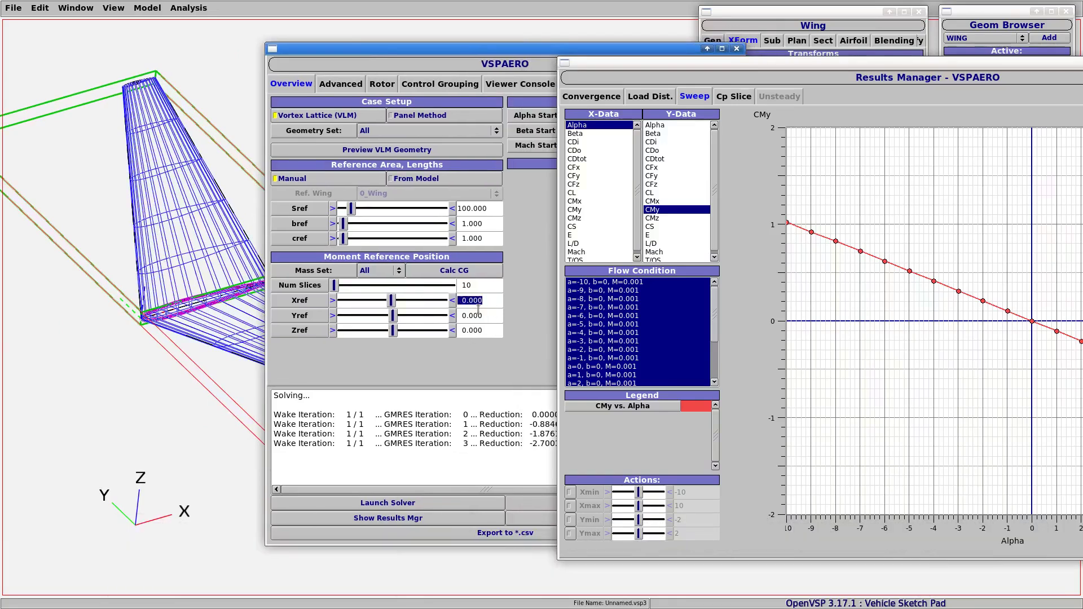
{"action": "type", "text": "1"}
{"action": "left_click_drag", "start_coordinate": [203, 287], "coordinate": [149, 296]}
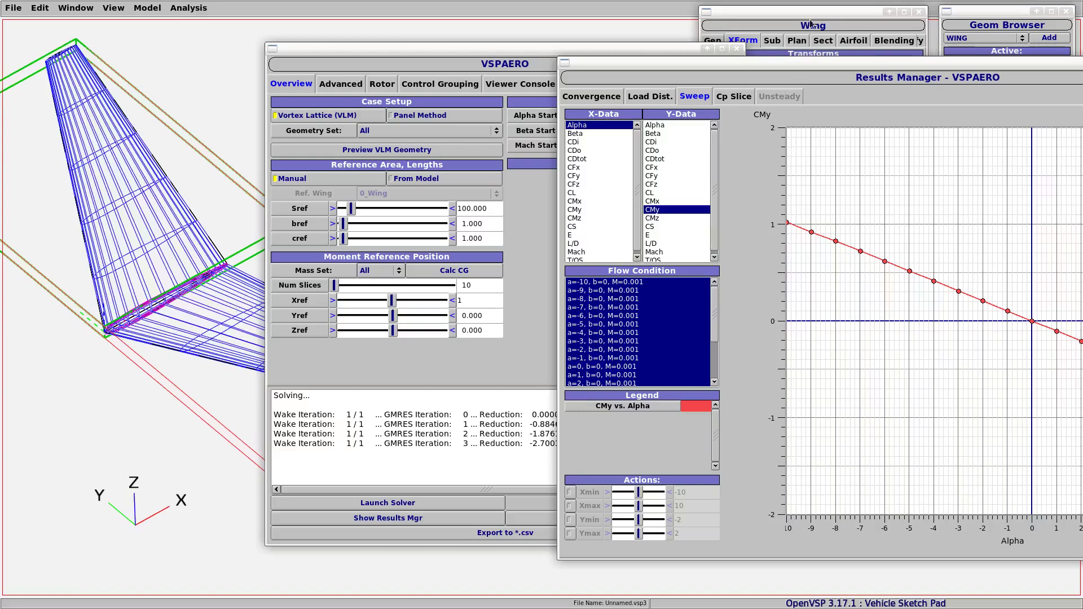
Add a top-level Blank component and set its X location to 1 to mark the moment reference point on the wing
{"action": "left_click", "coordinate": [982, 17]}
{"action": "left_click", "coordinate": [979, 39]}
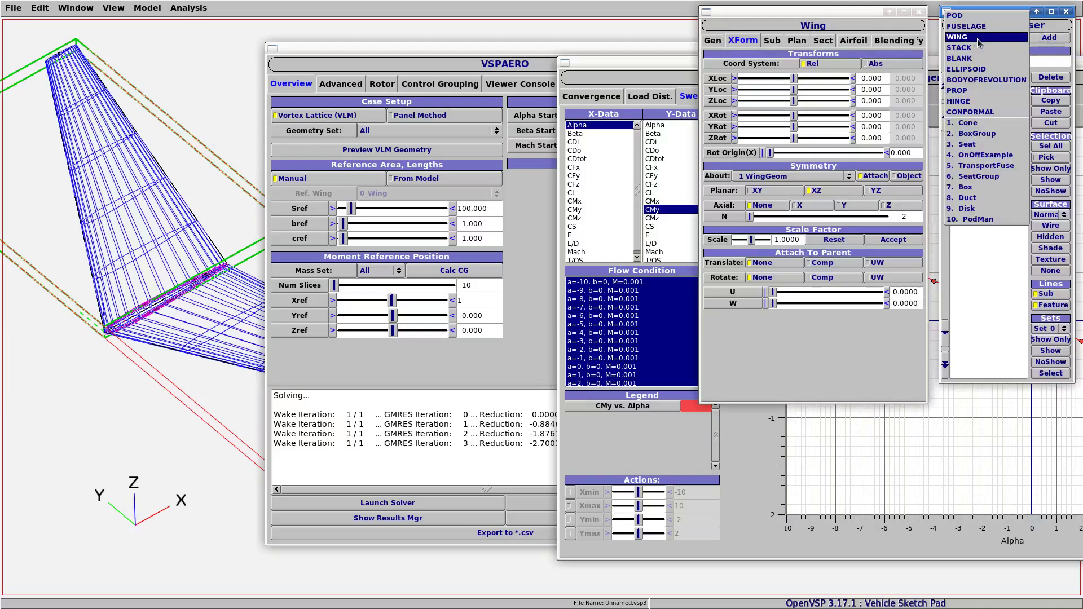
{"action": "left_click", "coordinate": [973, 59]}
{"action": "left_click", "coordinate": [970, 136]}
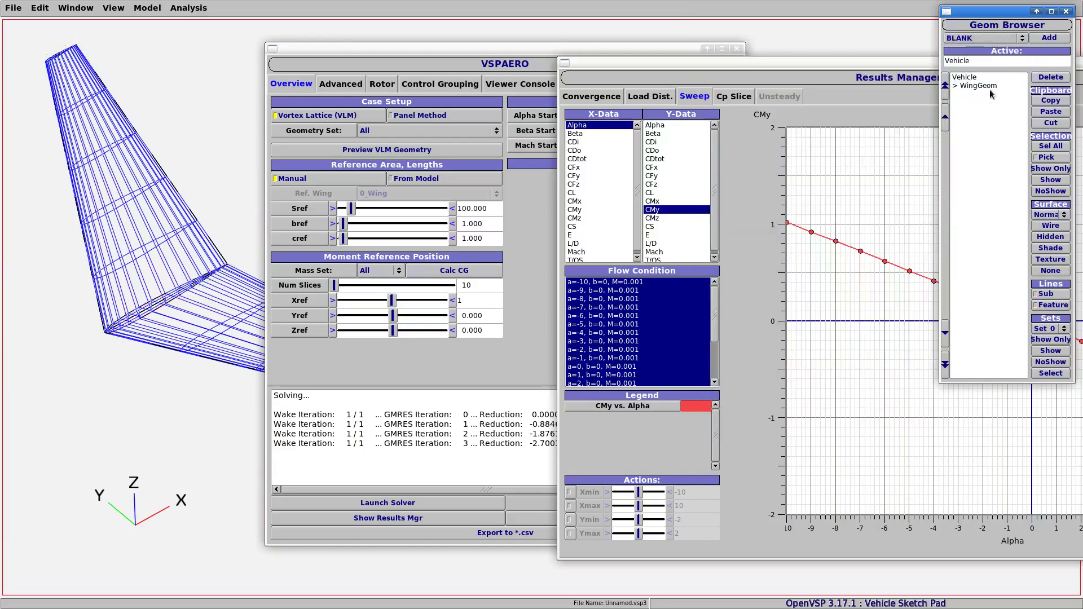
{"action": "left_click", "coordinate": [1046, 38]}
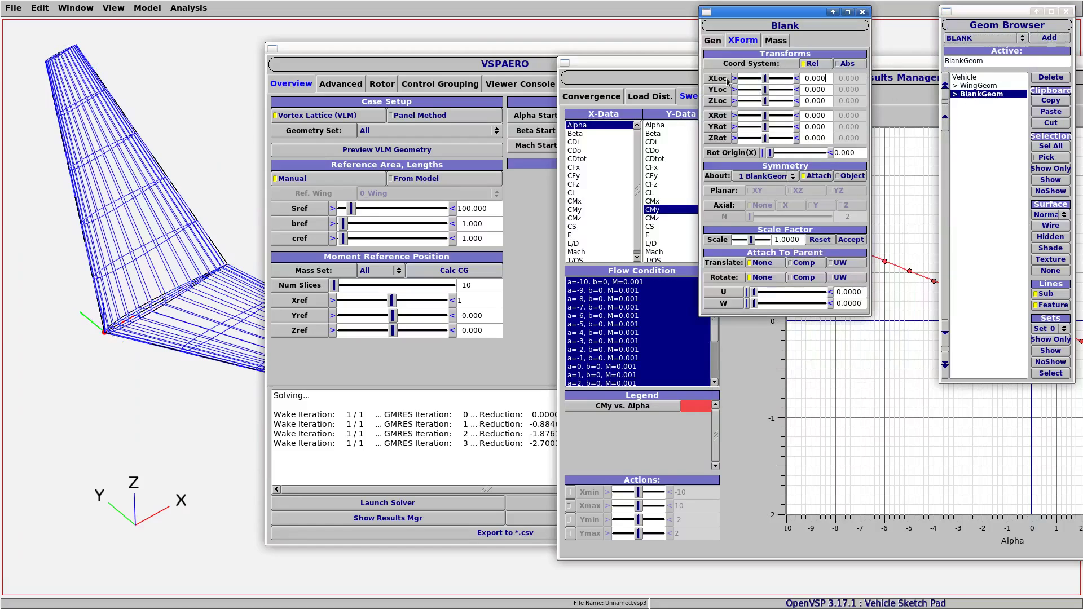
{"action": "left_click_drag", "start_coordinate": [827, 79], "coordinate": [806, 85]}
{"action": "type", "text": "1"}
{"action": "key", "text": "Return"}
{"action": "left_click_drag", "start_coordinate": [134, 313], "coordinate": [173, 350]}
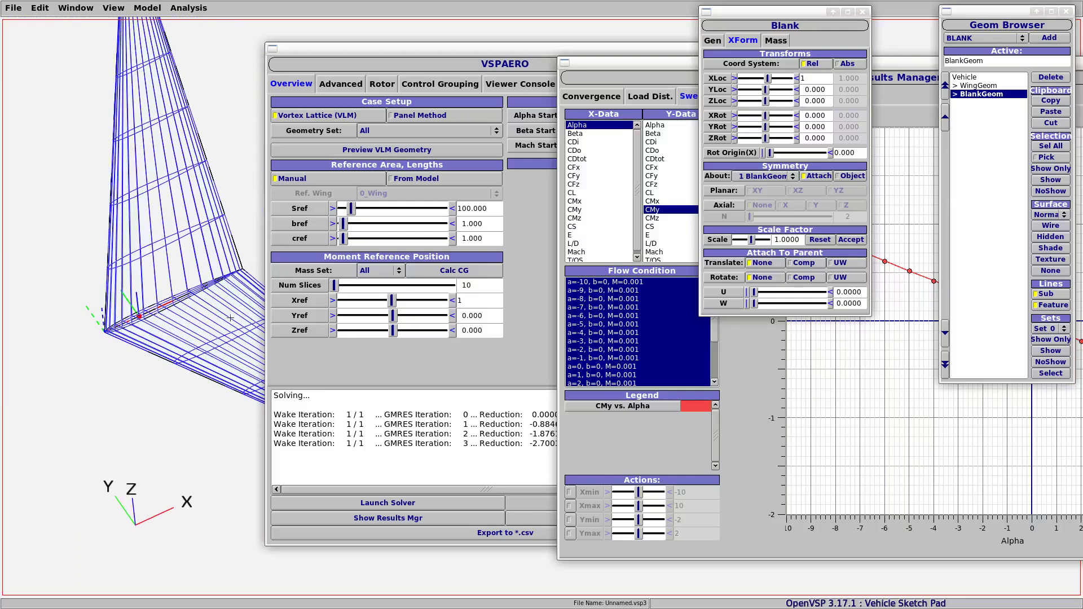
Calculate the CG for the moment reference position from the mass set All with 10 slices
{"action": "left_click", "coordinate": [480, 301]}
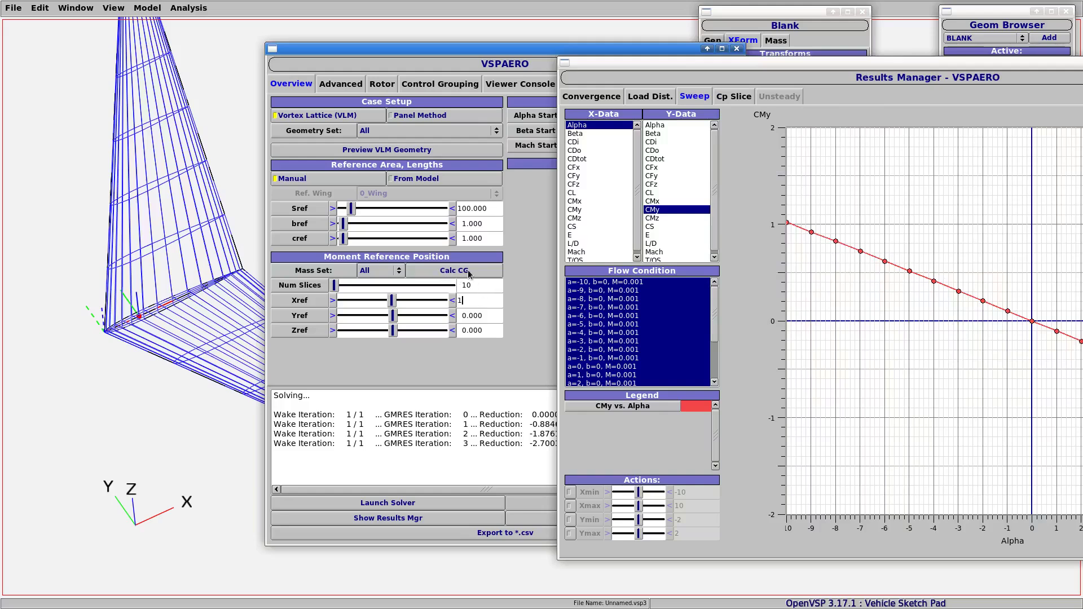
{"action": "right_click_drag", "start_coordinate": [194, 288], "coordinate": [189, 274]}
{"action": "scroll", "coordinate": [189, 274], "scroll_direction": "down", "scroll_amount": 3}
{"action": "scroll", "coordinate": [191, 275], "scroll_direction": "up", "scroll_amount": 8}
{"action": "scroll", "coordinate": [192, 277], "scroll_direction": "down", "scroll_amount": 1}
{"action": "right_click_drag", "start_coordinate": [207, 324], "coordinate": [177, 360]}
{"action": "left_click_drag", "start_coordinate": [183, 386], "coordinate": [149, 397]}
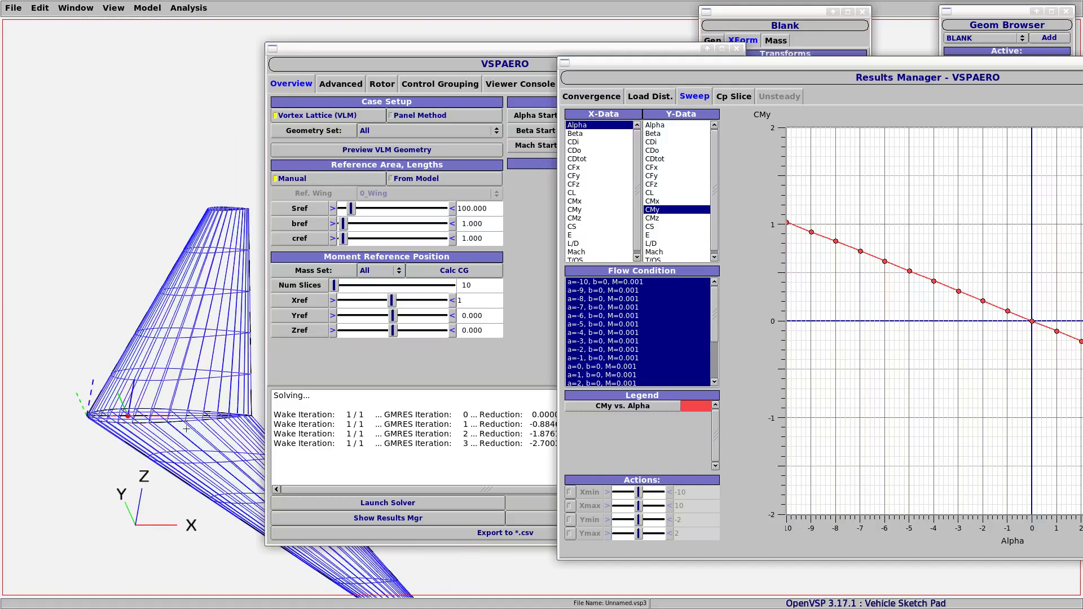
{"action": "left_click_drag", "start_coordinate": [149, 398], "coordinate": [113, 290]}
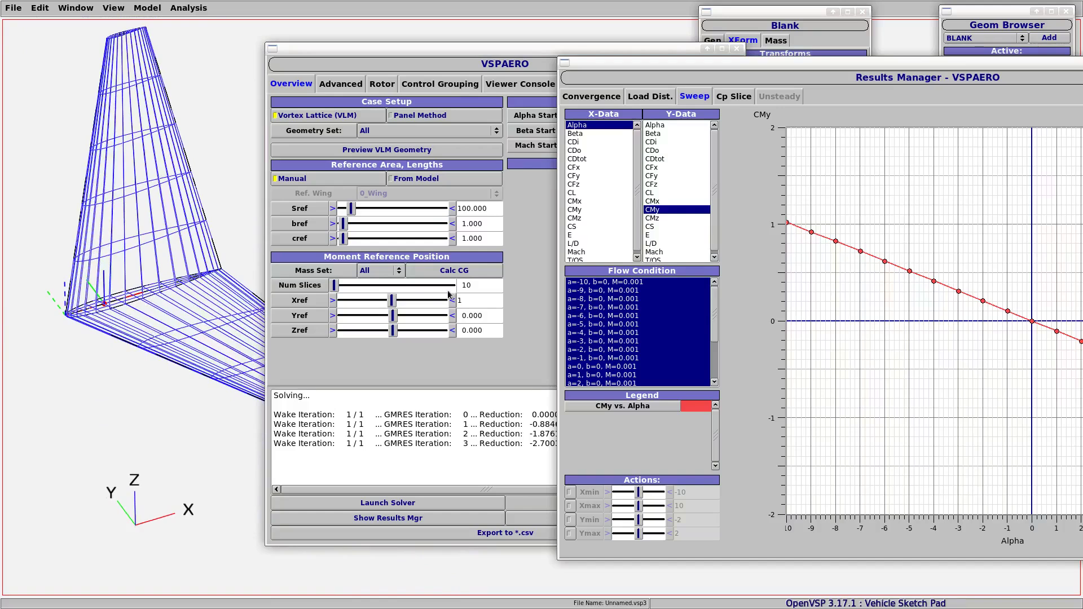
{"action": "left_click", "coordinate": [463, 275]}
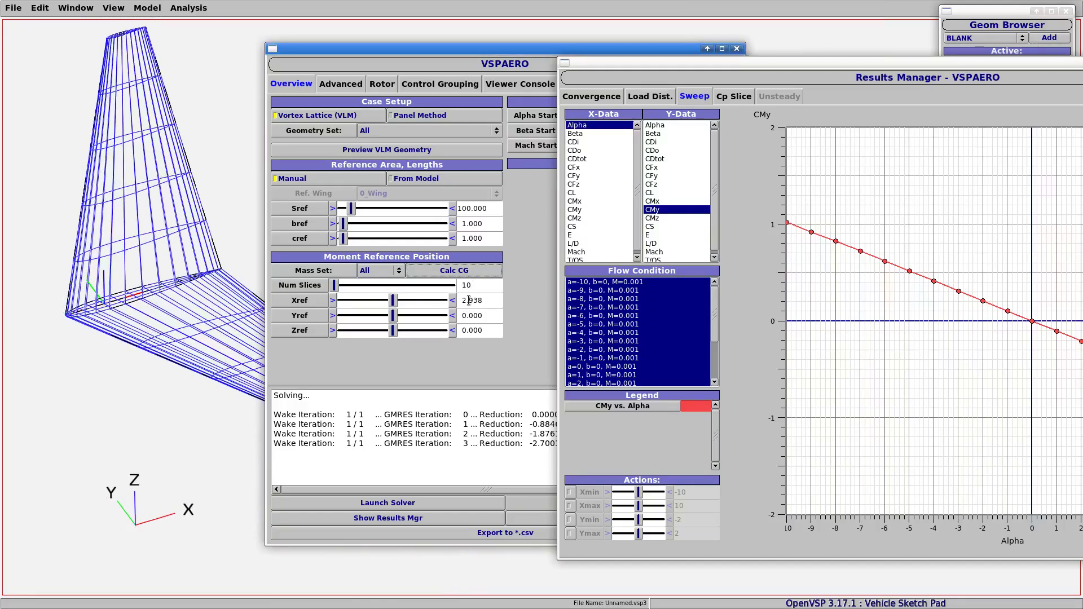
Move the Blank marker to the calculated centre of gravity by setting its X location to 2.938
{"action": "left_click_drag", "start_coordinate": [484, 300], "coordinate": [466, 300]}
{"action": "left_click", "coordinate": [975, 11]}
{"action": "left_click", "coordinate": [984, 95]}
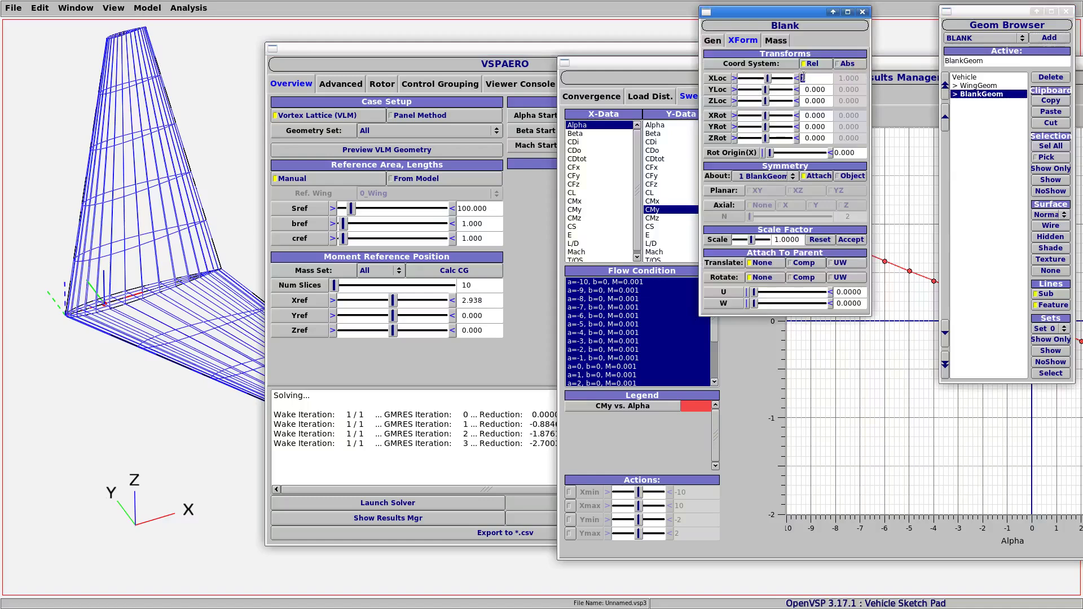
{"action": "type", "text": "2.938"}
{"action": "key", "text": "Return"}
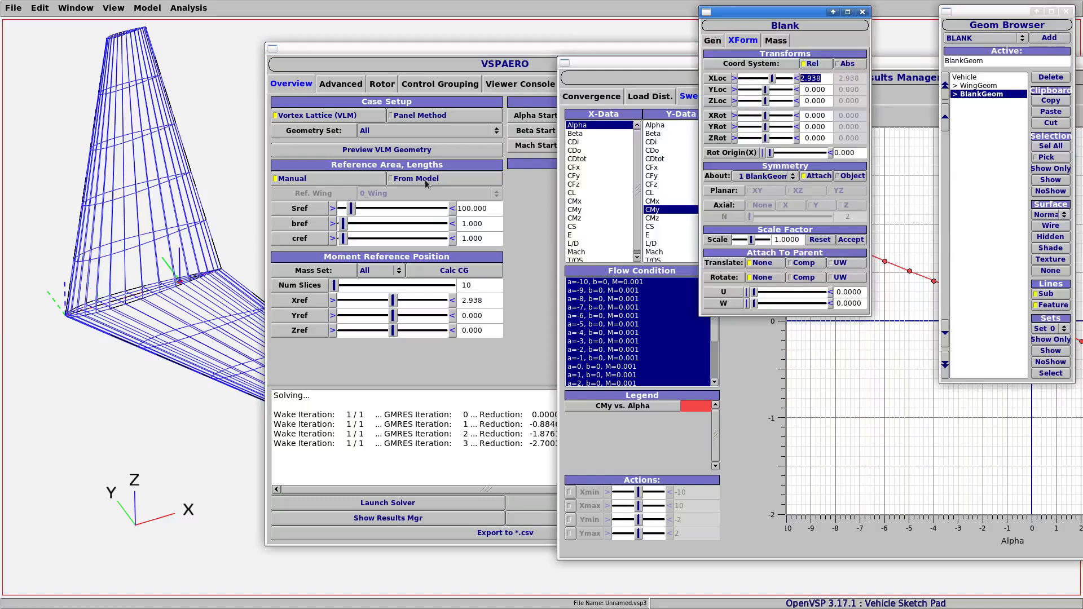
{"action": "left_click_drag", "start_coordinate": [179, 281], "coordinate": [192, 295]}
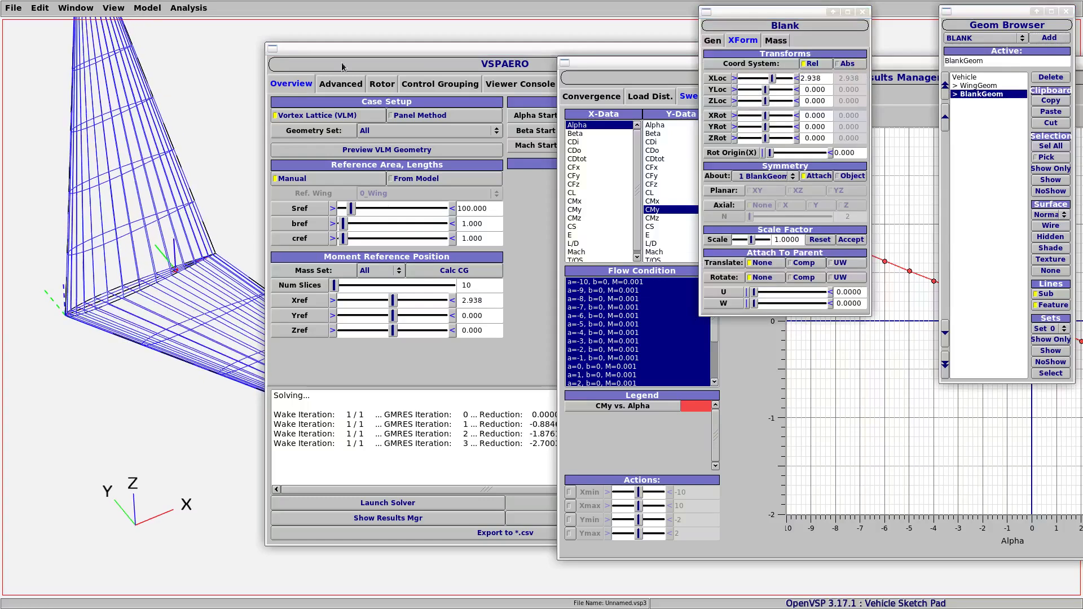
Examine where the centre of gravity marker lies on the whole wing planform in the top view
{"action": "left_click_drag", "start_coordinate": [328, 53], "coordinate": [526, 394]}
{"action": "right_click_drag", "start_coordinate": [323, 241], "coordinate": [332, 253]}
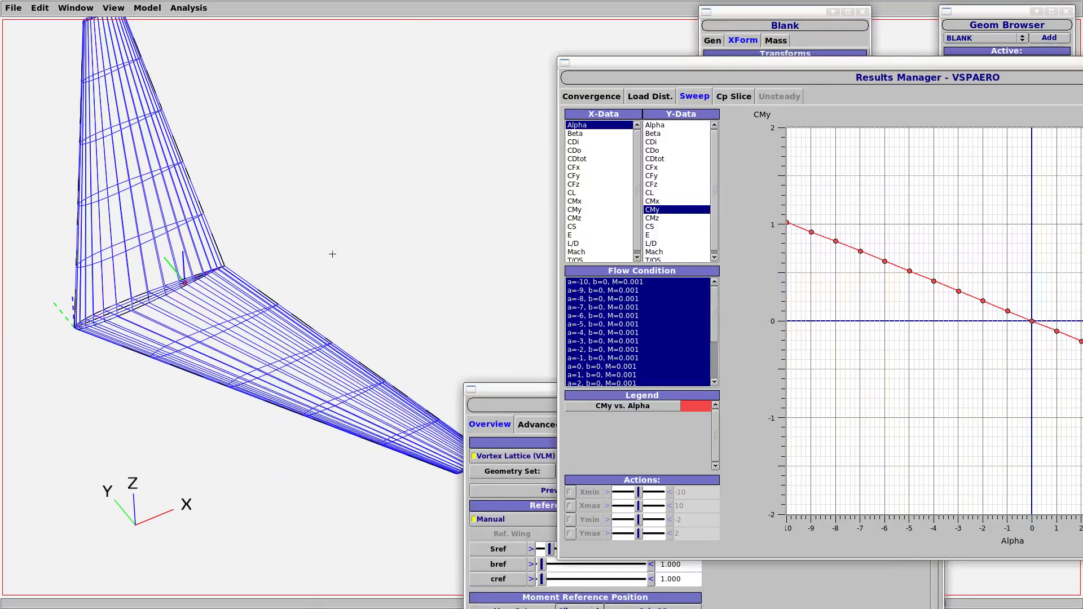
{"action": "key", "text": "F5"}
{"action": "right_click_drag", "start_coordinate": [460, 230], "coordinate": [222, 221]}
{"action": "scroll", "coordinate": [224, 224], "scroll_direction": "down", "scroll_amount": 2}
{"action": "scroll", "coordinate": [227, 229], "scroll_direction": "up", "scroll_amount": 5}
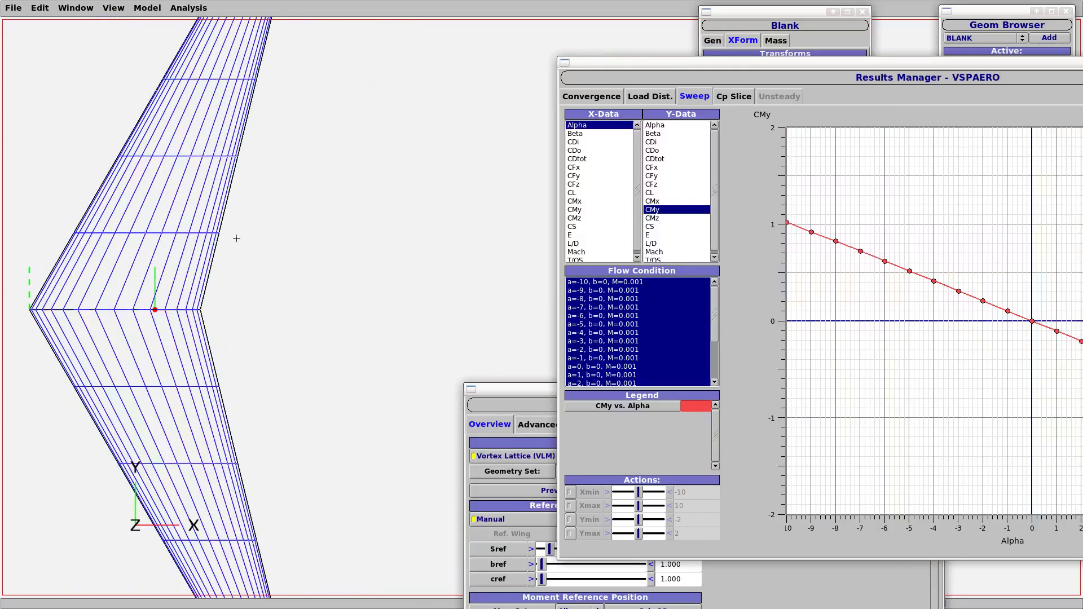
{"action": "scroll", "coordinate": [235, 237], "scroll_direction": "down", "scroll_amount": 3}
{"action": "mouse_move", "coordinate": [291, 260]}
{"action": "right_mouse_down"}
{"action": "mouse_move", "coordinate": [262, 269]}
{"action": "mouse_move", "coordinate": [261, 241]}
{"action": "mouse_move", "coordinate": [313, 215]}
{"action": "mouse_move", "coordinate": [276, 223]}
{"action": "mouse_move", "coordinate": [281, 249]}
{"action": "right_mouse_up"}
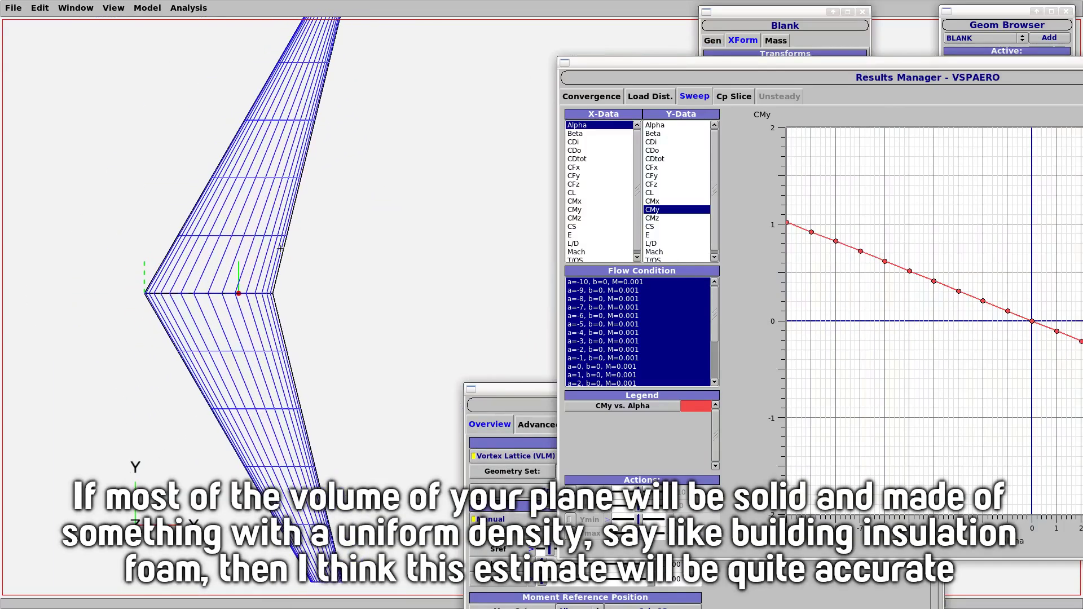
{"action": "scroll", "coordinate": [288, 248], "scroll_direction": "down", "scroll_amount": 1}
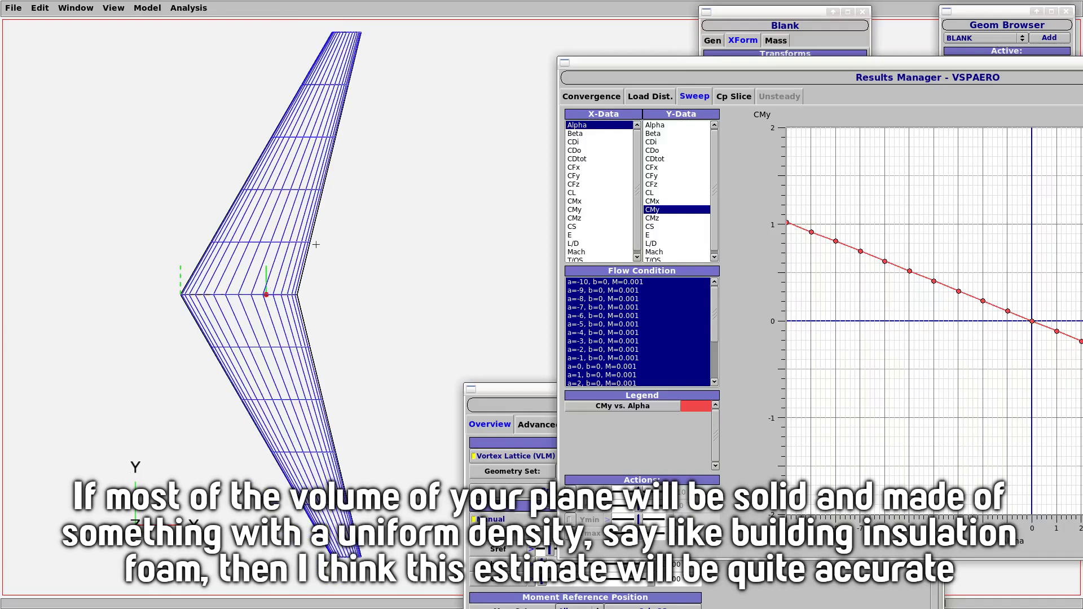
{"action": "right_click_drag", "start_coordinate": [316, 244], "coordinate": [285, 253]}
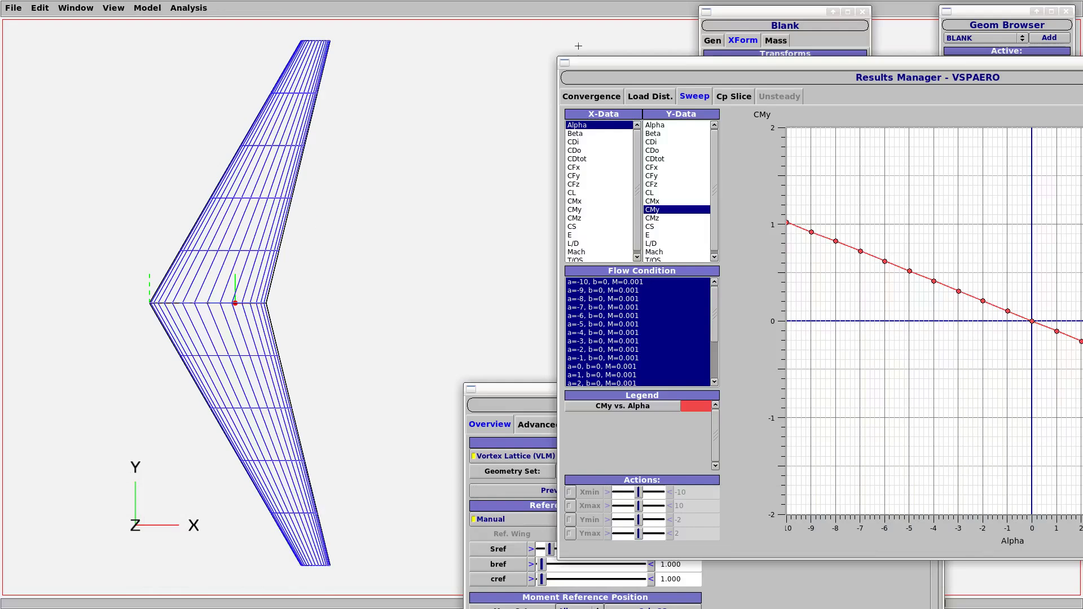
Bring the VSPAERO window back beside the results and rerun the alpha sweep with the calculated reference position
{"action": "left_click_drag", "start_coordinate": [614, 65], "coordinate": [396, 49]}
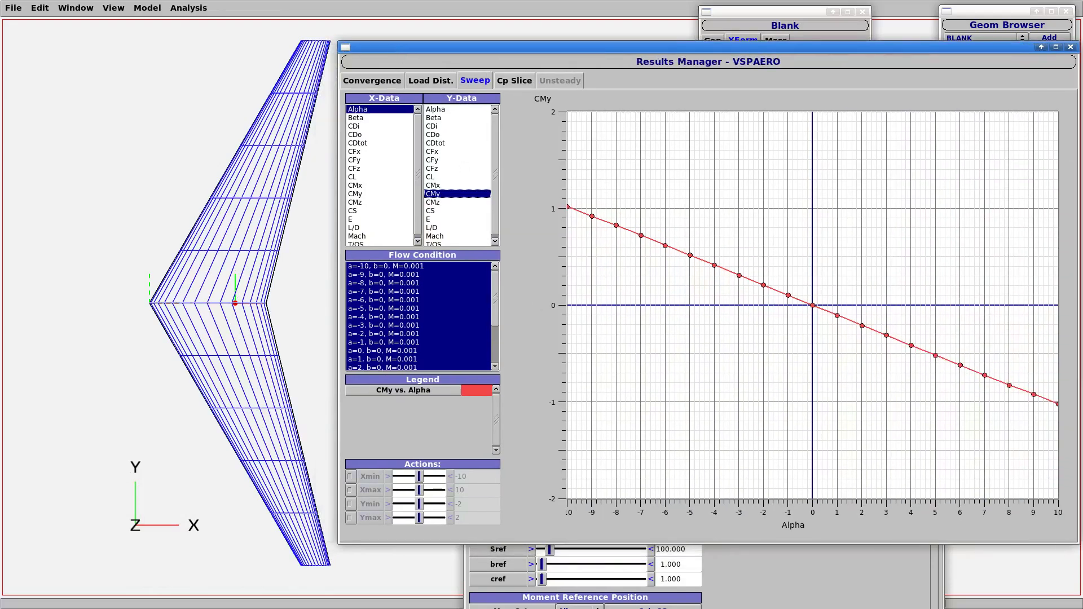
{"action": "left_click", "coordinate": [771, 577]}
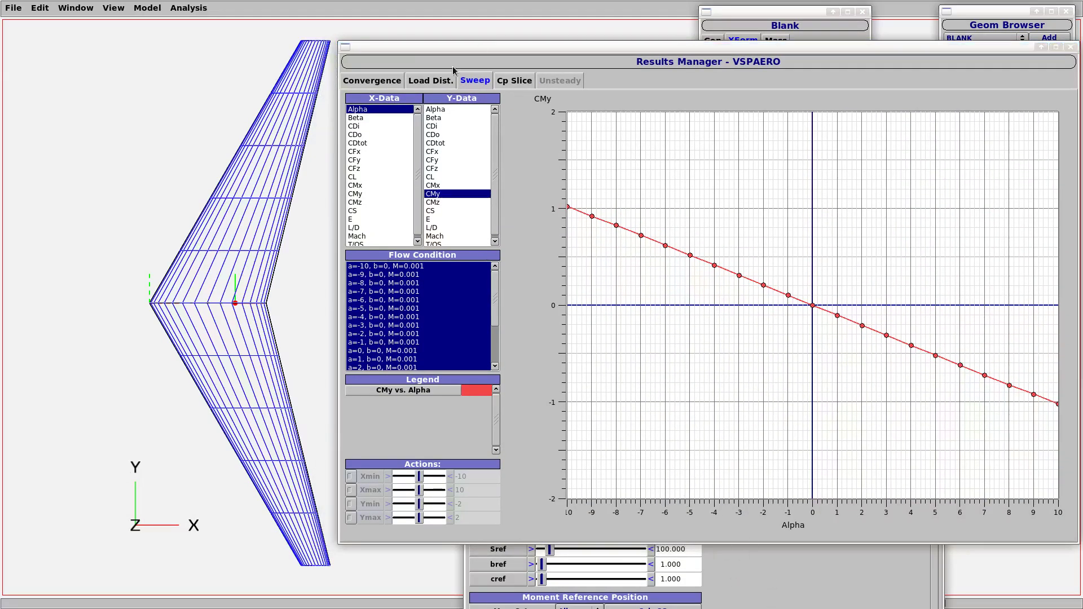
{"action": "left_click_drag", "start_coordinate": [429, 48], "coordinate": [693, 41]}
{"action": "left_click_drag", "start_coordinate": [571, 388], "coordinate": [158, 50]}
{"action": "left_click_drag", "start_coordinate": [655, 40], "coordinate": [419, 48]}
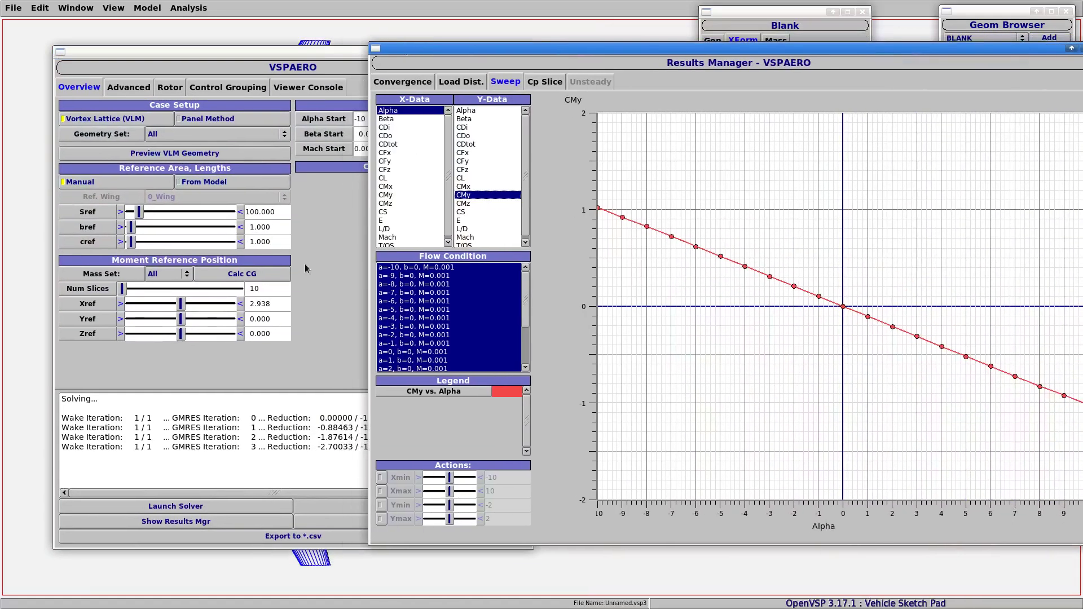
{"action": "left_click", "coordinate": [201, 507]}
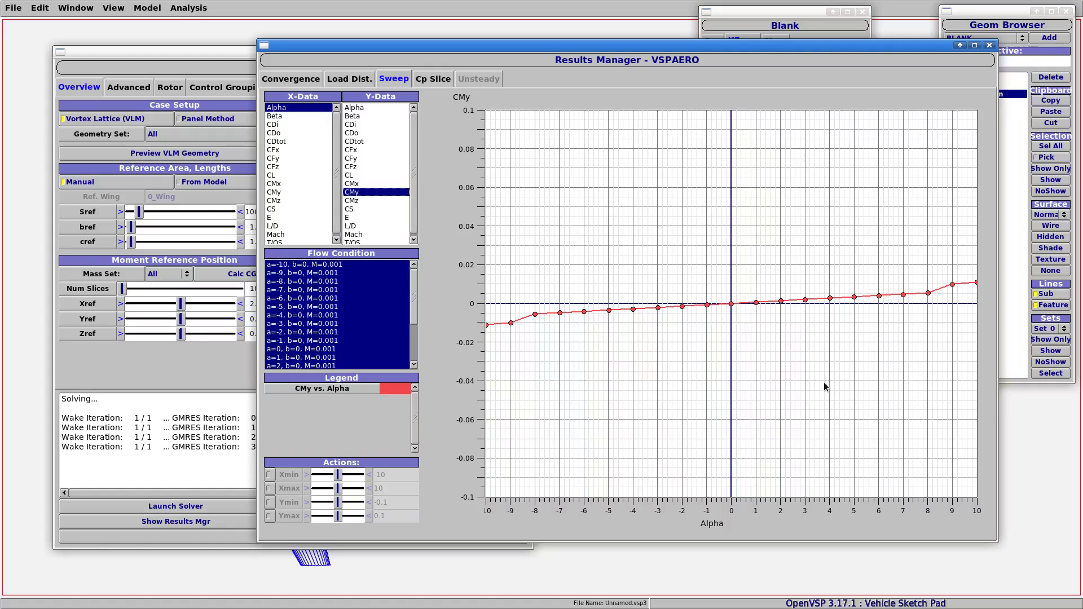
Set the Xref of the moment reference position to 1.5
{"action": "left_click_drag", "start_coordinate": [336, 47], "coordinate": [641, 65]}
{"action": "left_click_drag", "start_coordinate": [369, 53], "coordinate": [392, 48]}
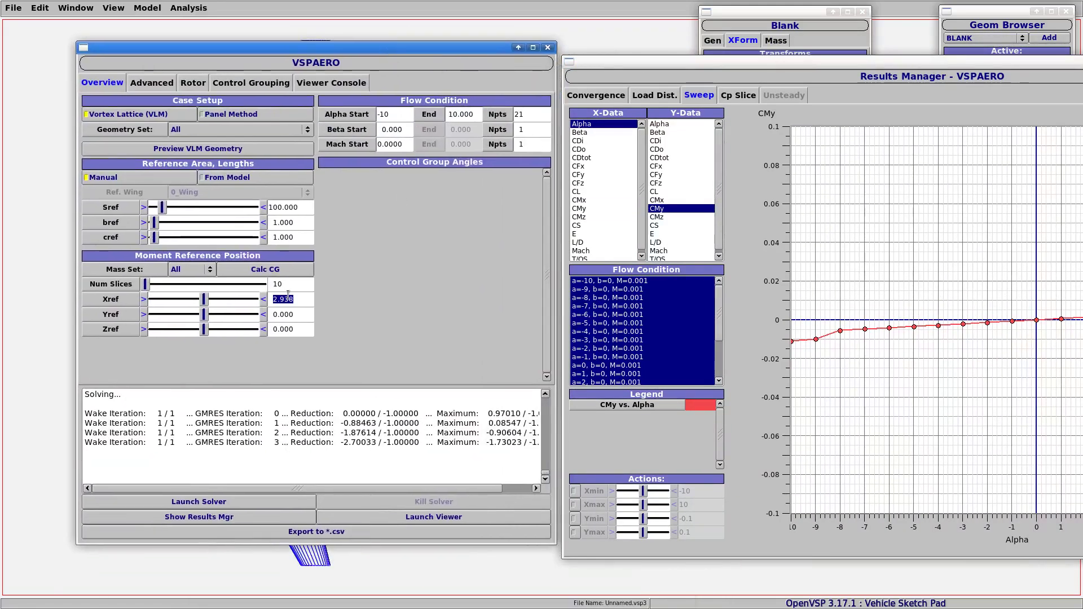
{"action": "type", "text": "1.5"}
{"action": "key", "text": "Return"}
Move the Blank marker to the new reference point by setting its X location to 1.5
{"action": "left_click_drag", "start_coordinate": [250, 52], "coordinate": [247, 417]}
{"action": "left_click", "coordinate": [804, 15]}
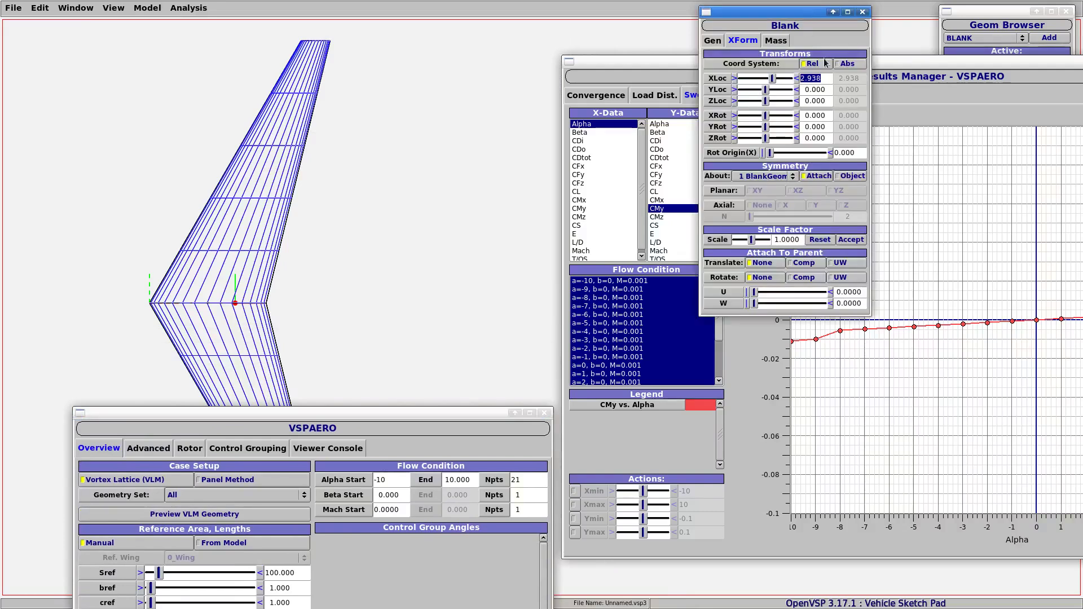
{"action": "type", "text": "1.5"}
{"action": "key", "text": "Return"}
Rerun the alpha sweep with the 1.5 reference position and switch the sweep plot from CMy to L/D versus Alpha
{"action": "left_click_drag", "start_coordinate": [341, 413], "coordinate": [316, 82]}
{"action": "left_click_drag", "start_coordinate": [626, 61], "coordinate": [524, 59]}
{"action": "left_click", "coordinate": [181, 537]}
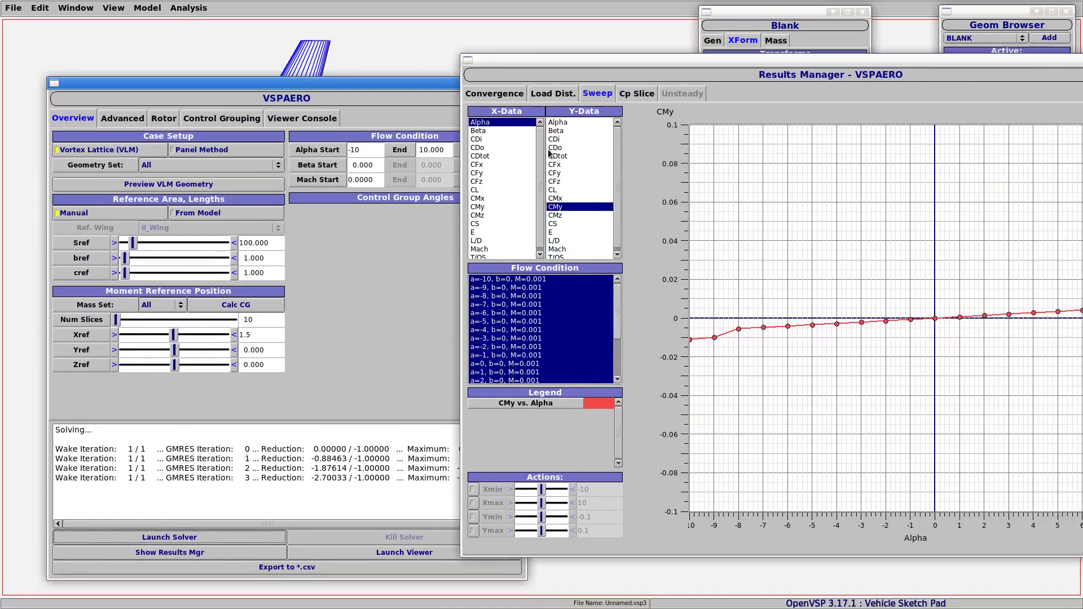
{"action": "left_click_drag", "start_coordinate": [547, 62], "coordinate": [385, 61]}
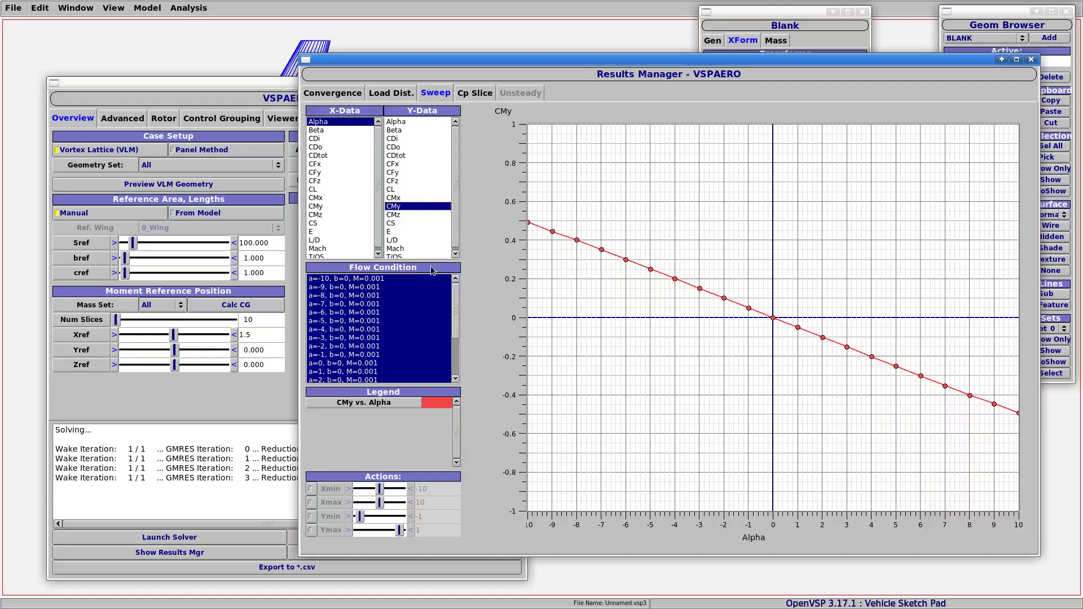
{"action": "left_click", "coordinate": [403, 240]}
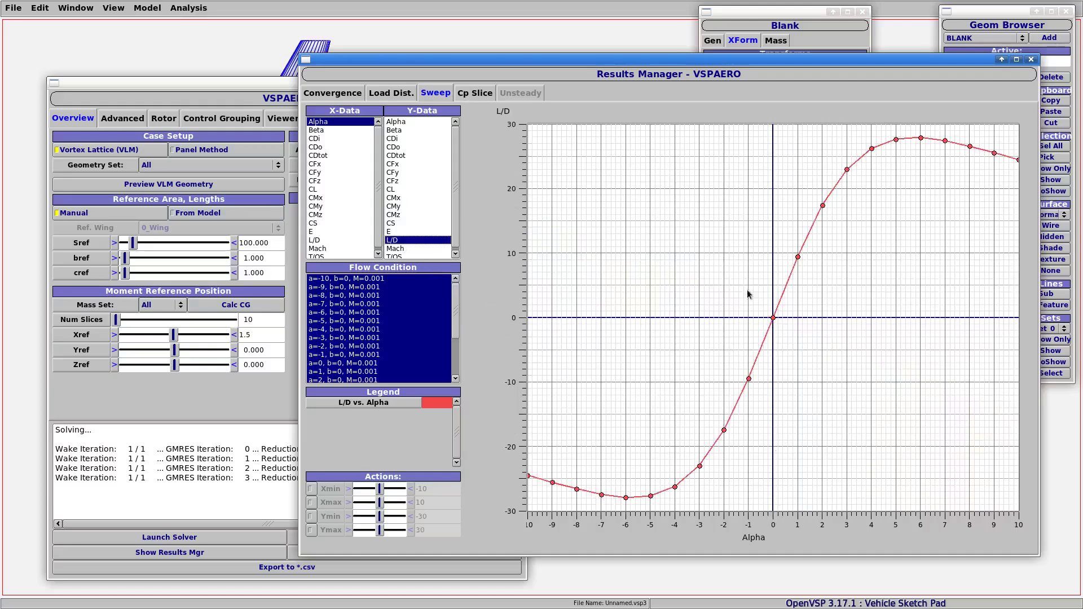
Uncover the wing model and examine it with its reference point marker from the side and in perspective
{"action": "left_click_drag", "start_coordinate": [390, 61], "coordinate": [634, 62]}
{"action": "left_click_drag", "start_coordinate": [329, 89], "coordinate": [360, 408]}
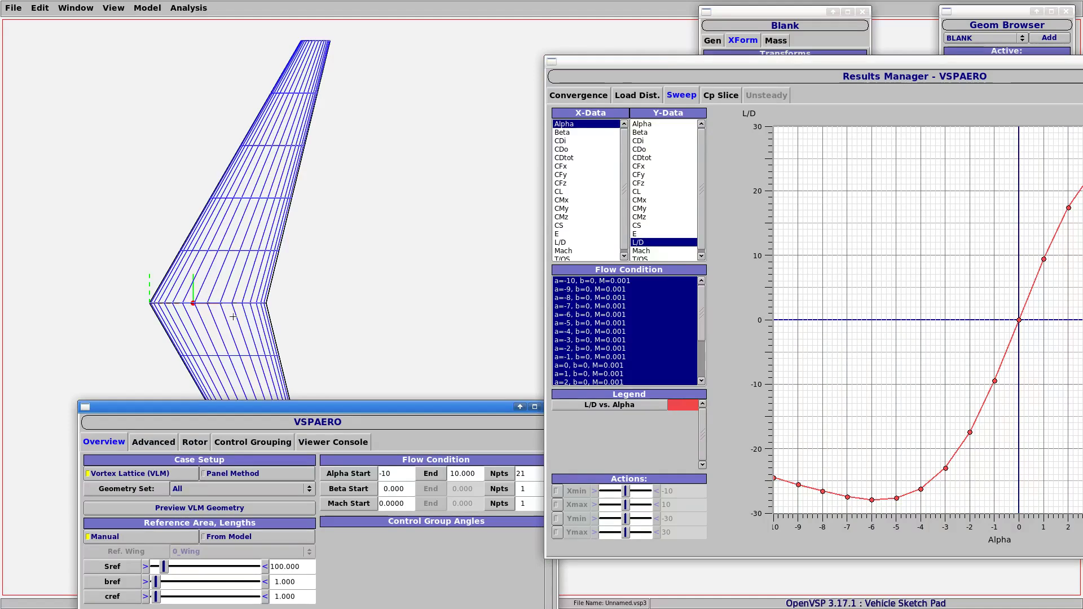
{"action": "left_click_drag", "start_coordinate": [229, 345], "coordinate": [346, 307]}
{"action": "left_click_drag", "start_coordinate": [228, 370], "coordinate": [233, 287]}
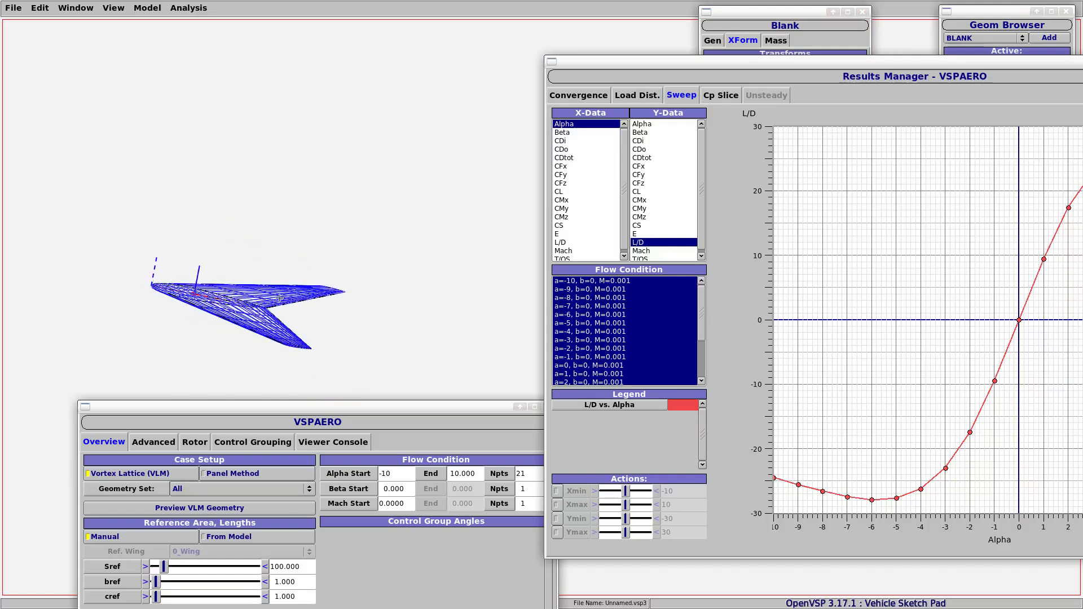
{"action": "left_click_drag", "start_coordinate": [365, 342], "coordinate": [320, 299]}
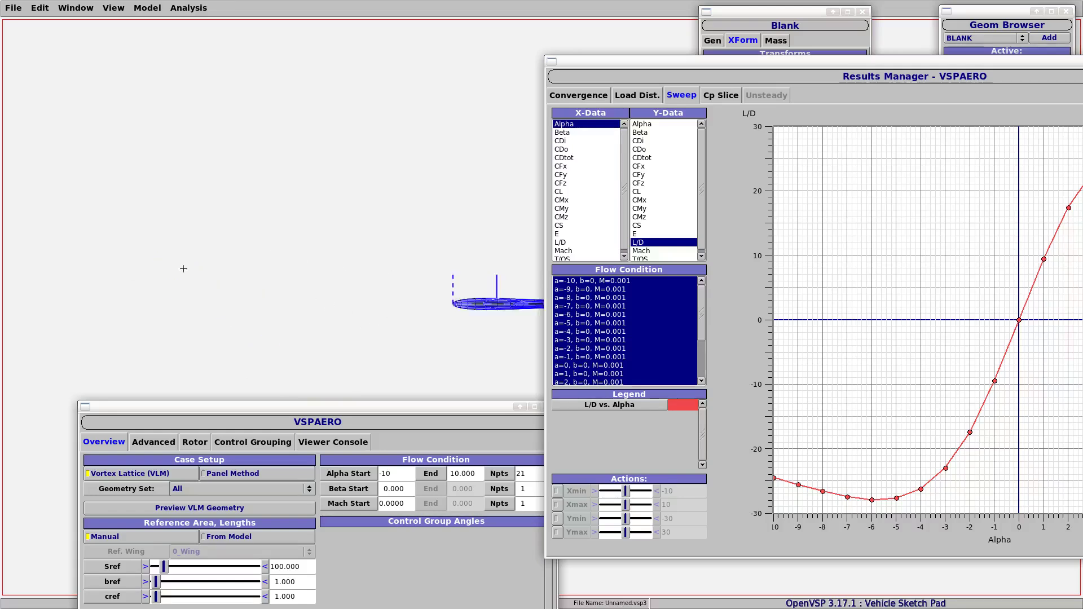
{"action": "left_click_drag", "start_coordinate": [253, 271], "coordinate": [211, 236]}
{"action": "left_click_drag", "start_coordinate": [308, 172], "coordinate": [92, 282]}
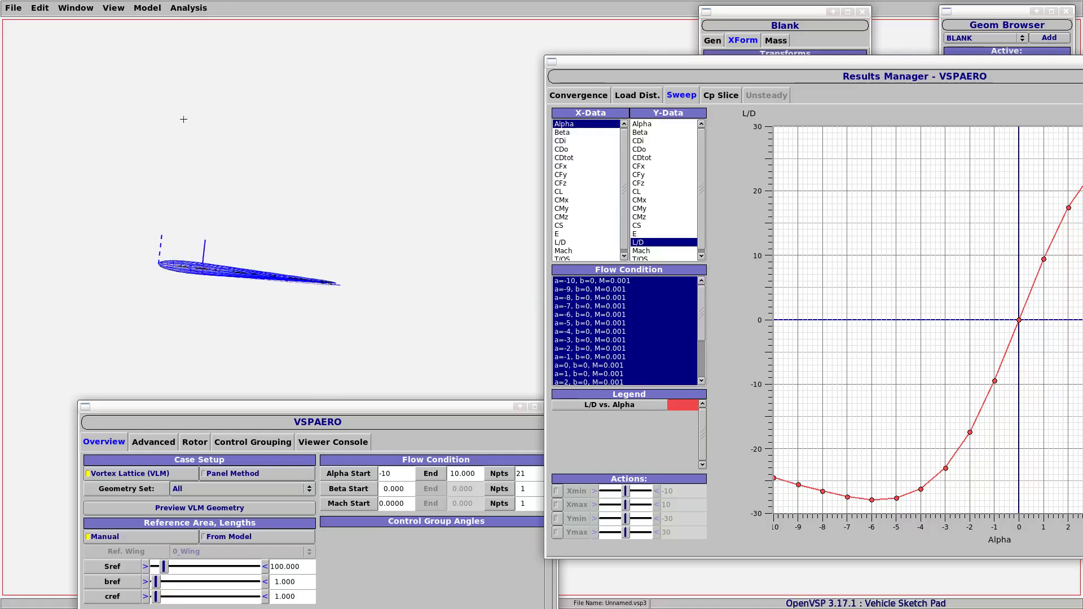
{"action": "left_click_drag", "start_coordinate": [237, 145], "coordinate": [256, 298]}
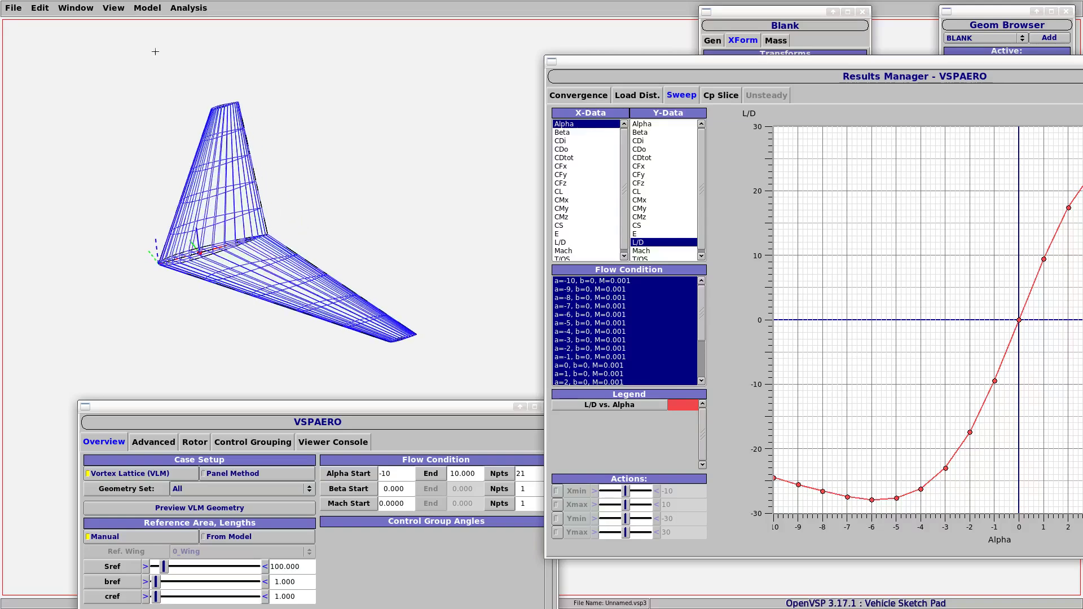
Clear the analysis windows off the model and paste a copy of WingGeom at the top level
{"action": "left_click_drag", "start_coordinate": [618, 67], "coordinate": [799, 138]}
{"action": "scroll", "coordinate": [311, 180], "scroll_direction": "up", "scroll_amount": 3}
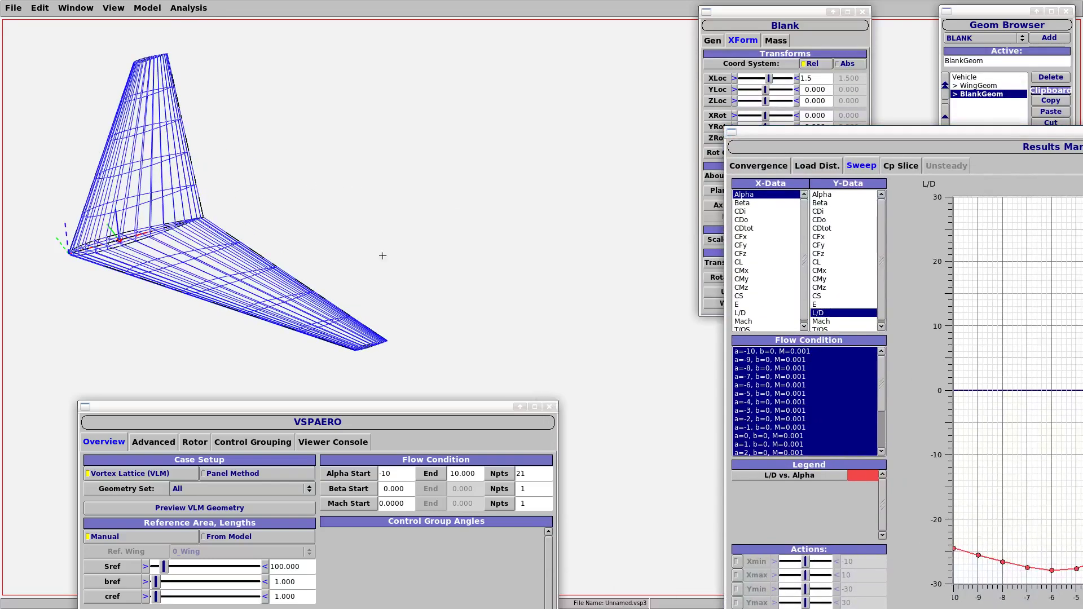
{"action": "left_click", "coordinate": [549, 407]}
{"action": "right_click_drag", "start_coordinate": [340, 220], "coordinate": [422, 276]}
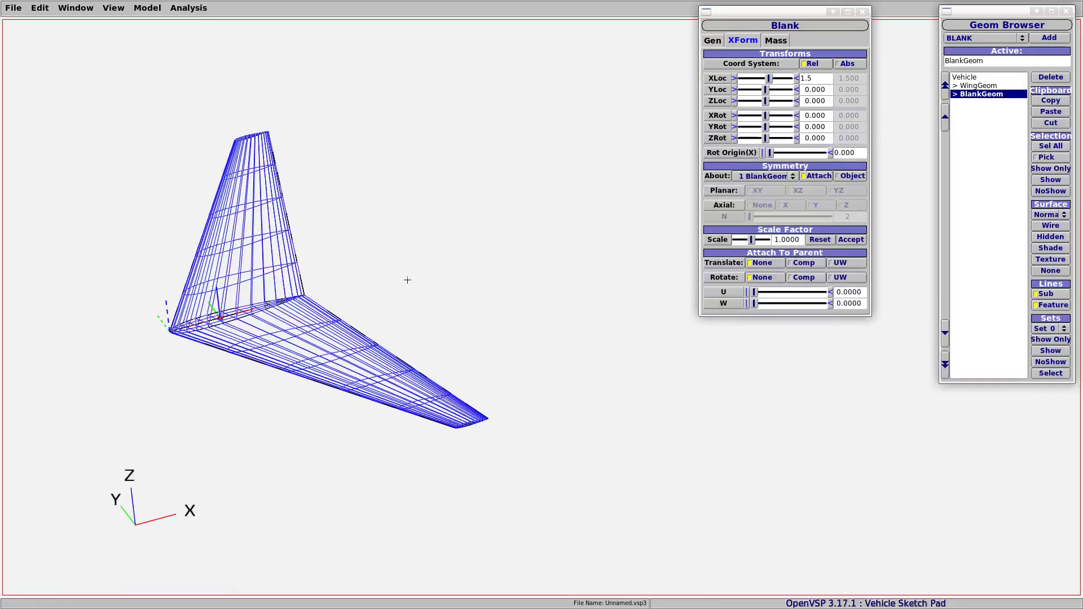
{"action": "left_click", "coordinate": [981, 85]}
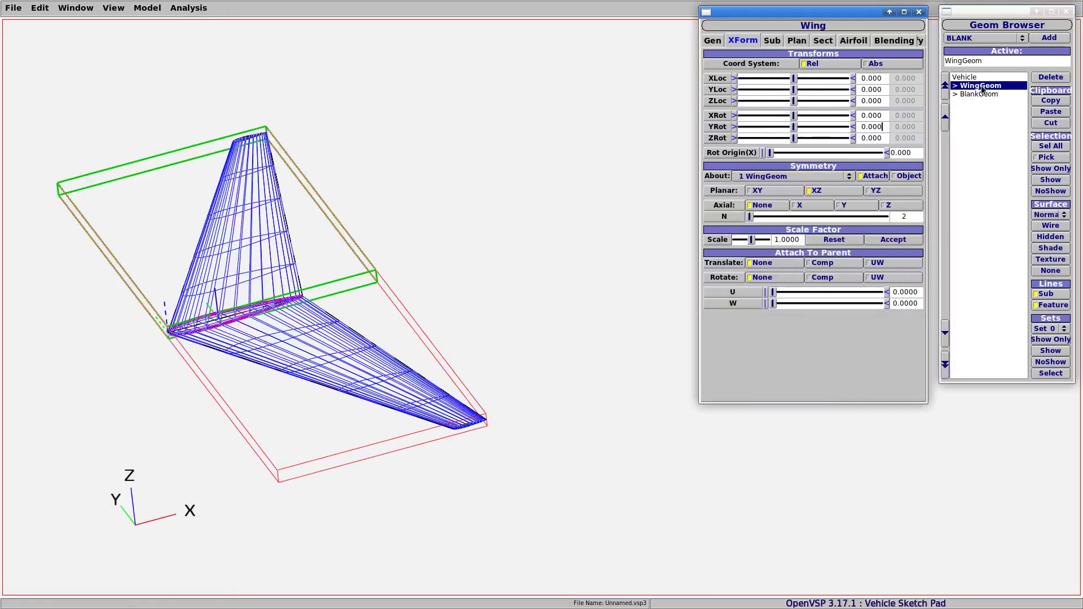
{"action": "left_click", "coordinate": [1051, 101]}
{"action": "left_click", "coordinate": [977, 134]}
{"action": "left_click", "coordinate": [1050, 112]}
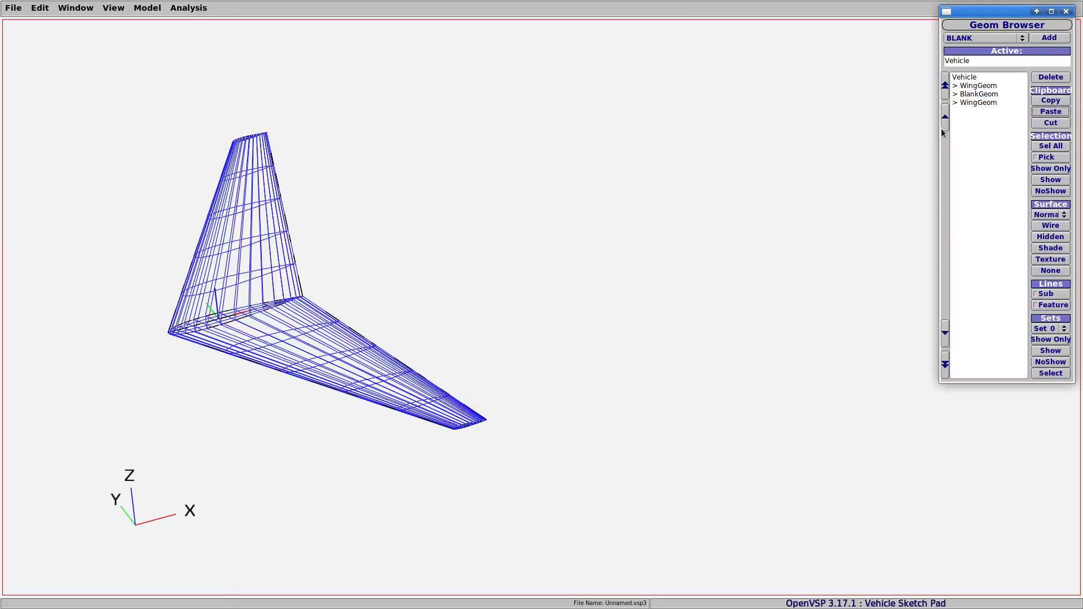
Rename the pasted wing copy as HorzStab
{"action": "left_click", "coordinate": [978, 102]}
{"action": "left_click", "coordinate": [713, 40]}
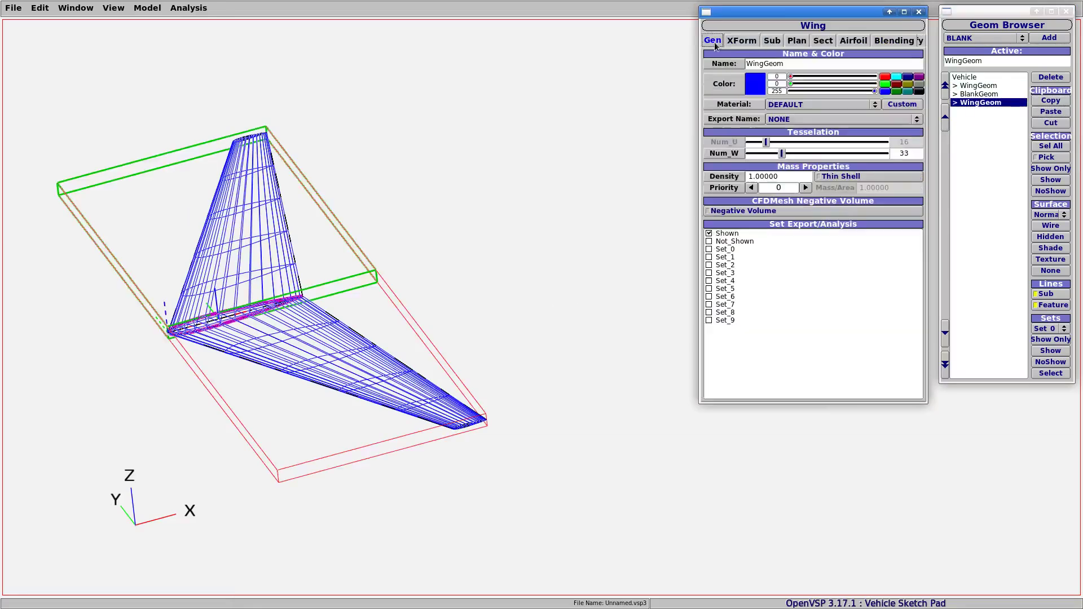
{"action": "left_click_drag", "start_coordinate": [795, 60], "coordinate": [732, 65]}
{"action": "type", "text": "HorzStab"}
{"action": "key", "text": "Return"}
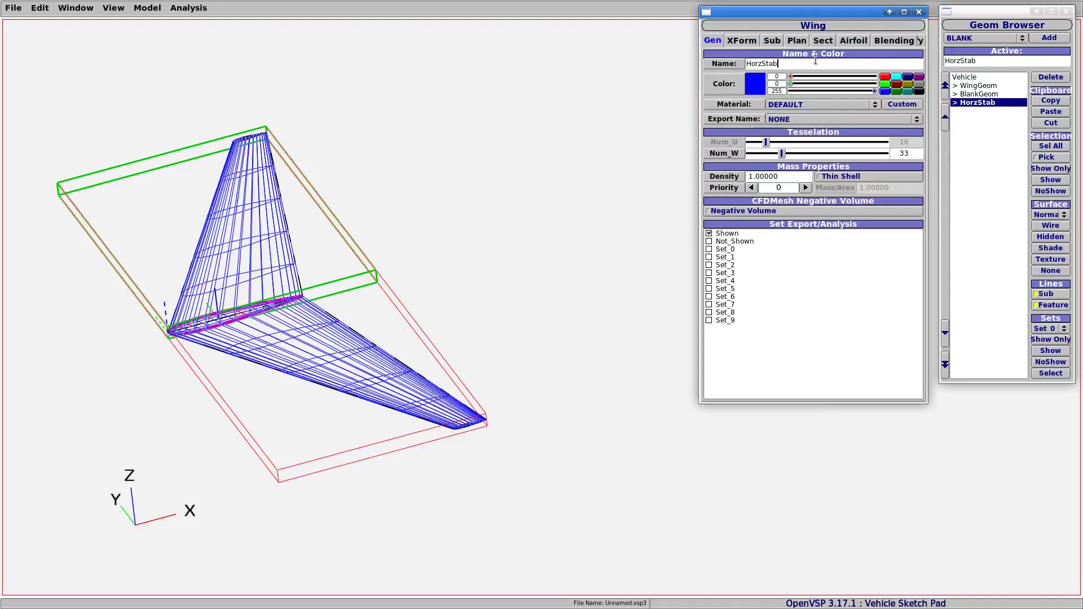
Move HorzStab aft to an X location of about 6.848 and scale it by an accepted factor of 0.4
{"action": "left_click", "coordinate": [742, 40]}
{"action": "left_click_drag", "start_coordinate": [794, 78], "coordinate": [832, 80]}
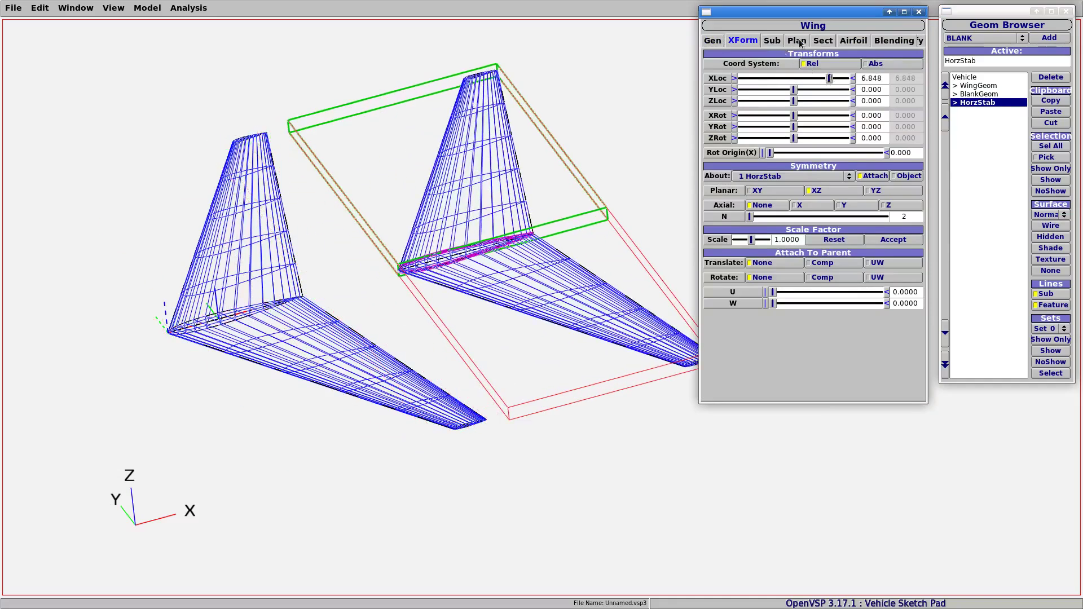
{"action": "double_click", "coordinate": [792, 238]}
{"action": "key", "text": "Return"}
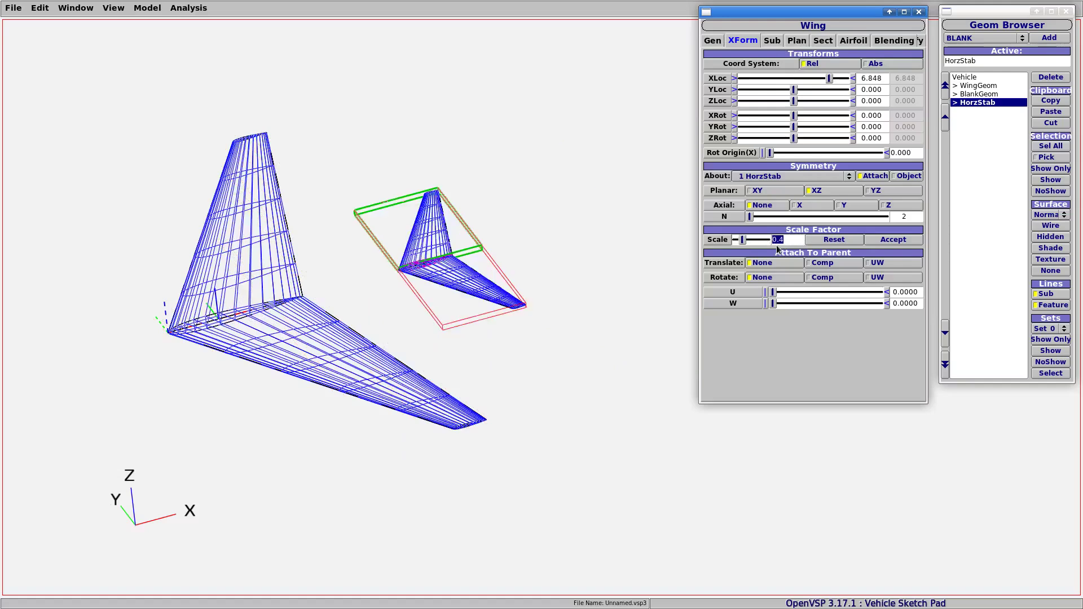
{"action": "left_click", "coordinate": [878, 241]}
{"action": "left_click_drag", "start_coordinate": [441, 246], "coordinate": [365, 233]}
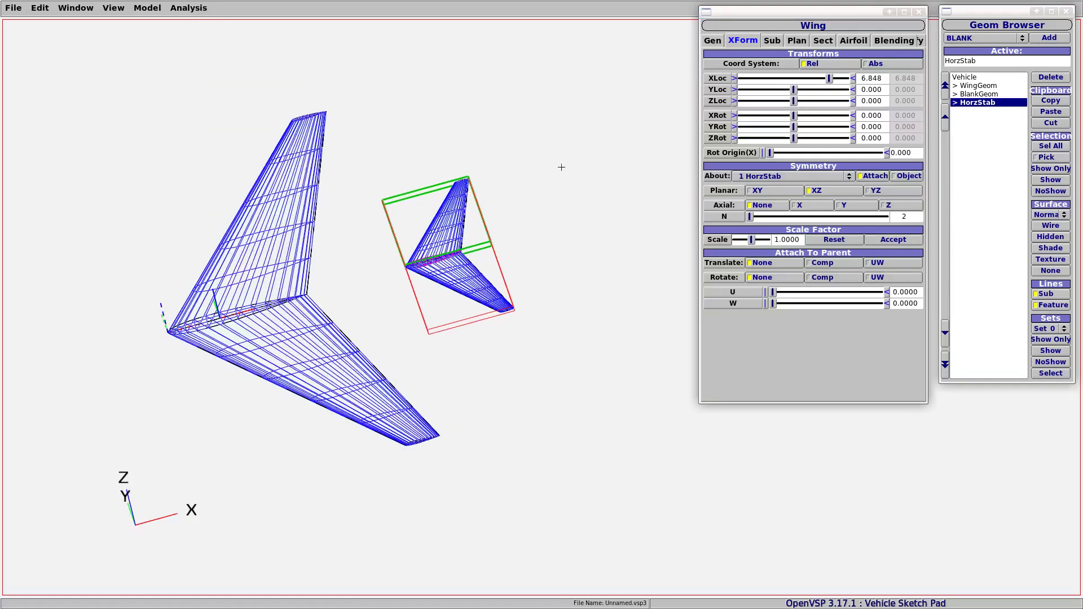
Reopen VSPAERO, rerun the alpha sweep with HorzStab included, and switch the sweep plot to L/D versus Alpha
{"action": "left_click_drag", "start_coordinate": [1082, 130], "coordinate": [665, 69]}
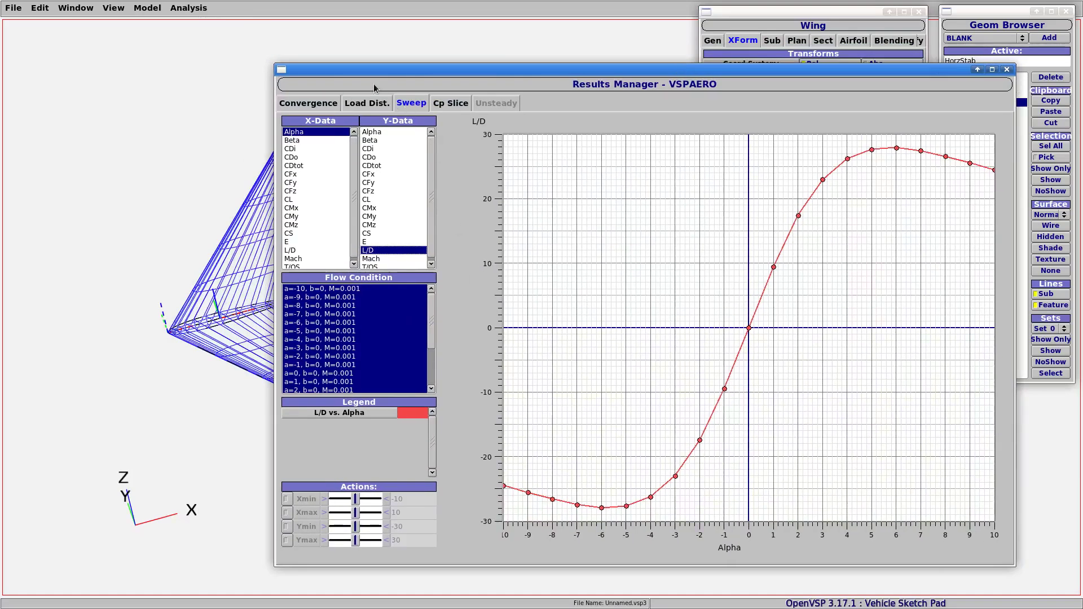
{"action": "left_click_drag", "start_coordinate": [358, 71], "coordinate": [538, 59]}
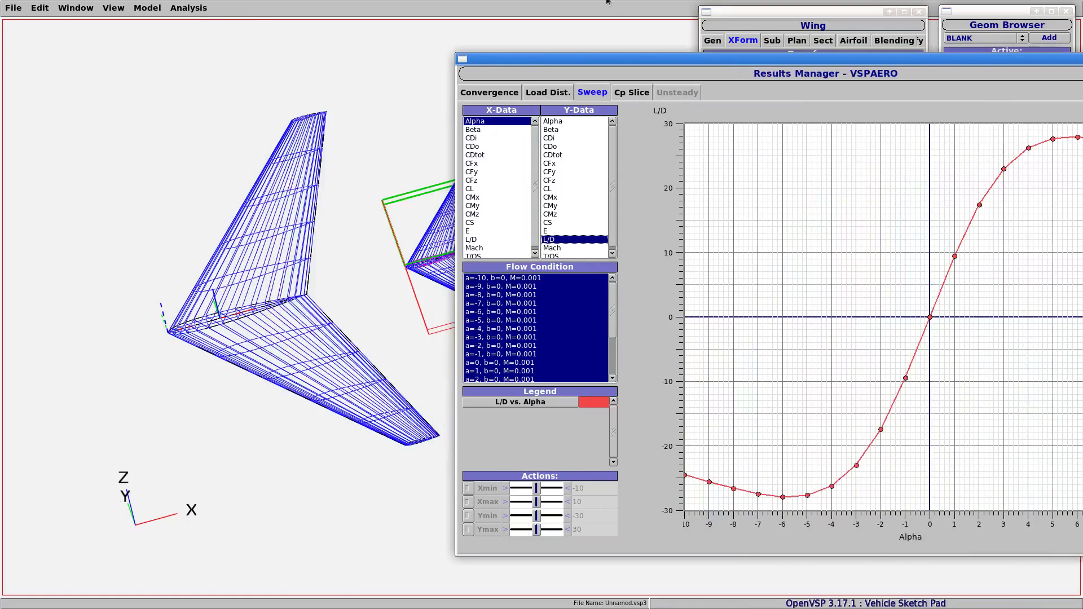
{"action": "left_click_drag", "start_coordinate": [652, 61], "coordinate": [631, 40]}
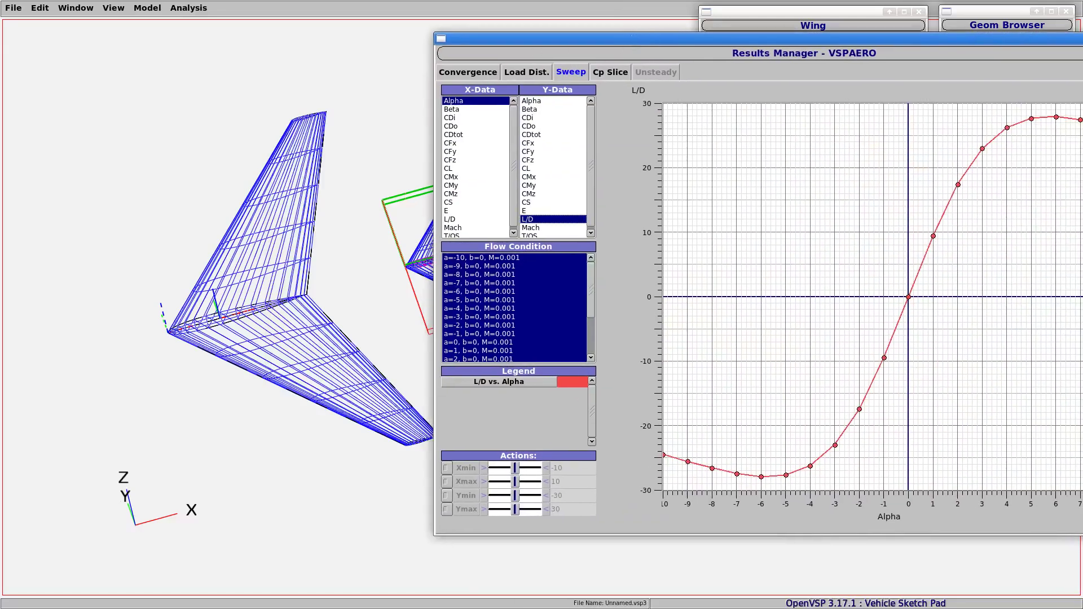
{"action": "left_click_drag", "start_coordinate": [548, 42], "coordinate": [350, 54]}
{"action": "left_click", "coordinate": [188, 8]}
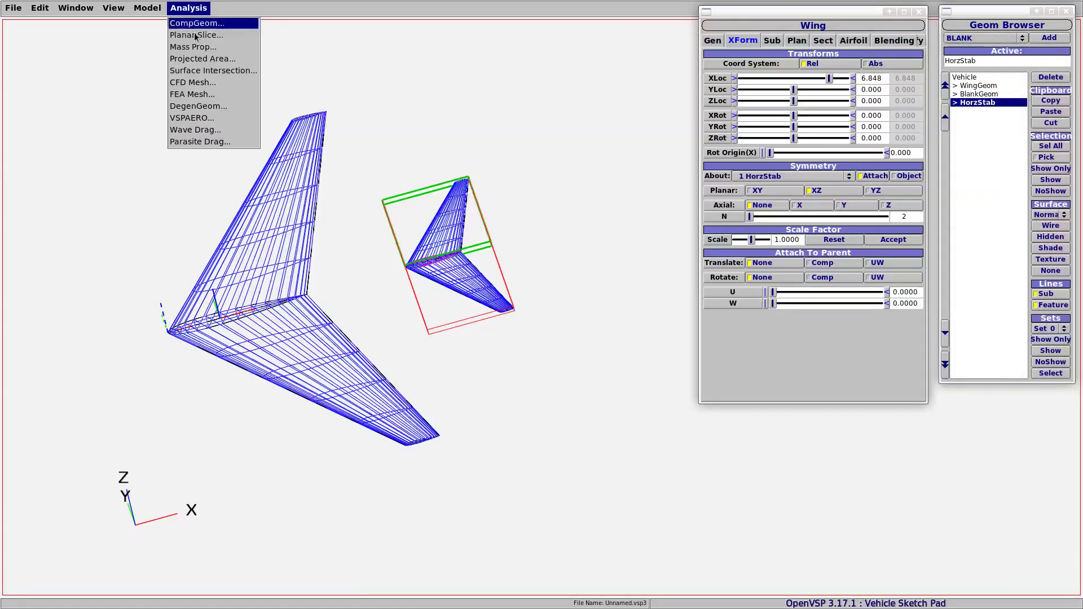
{"action": "left_click", "coordinate": [210, 118]}
{"action": "left_click_drag", "start_coordinate": [380, 59], "coordinate": [160, 53]}
{"action": "left_click", "coordinate": [246, 501]}
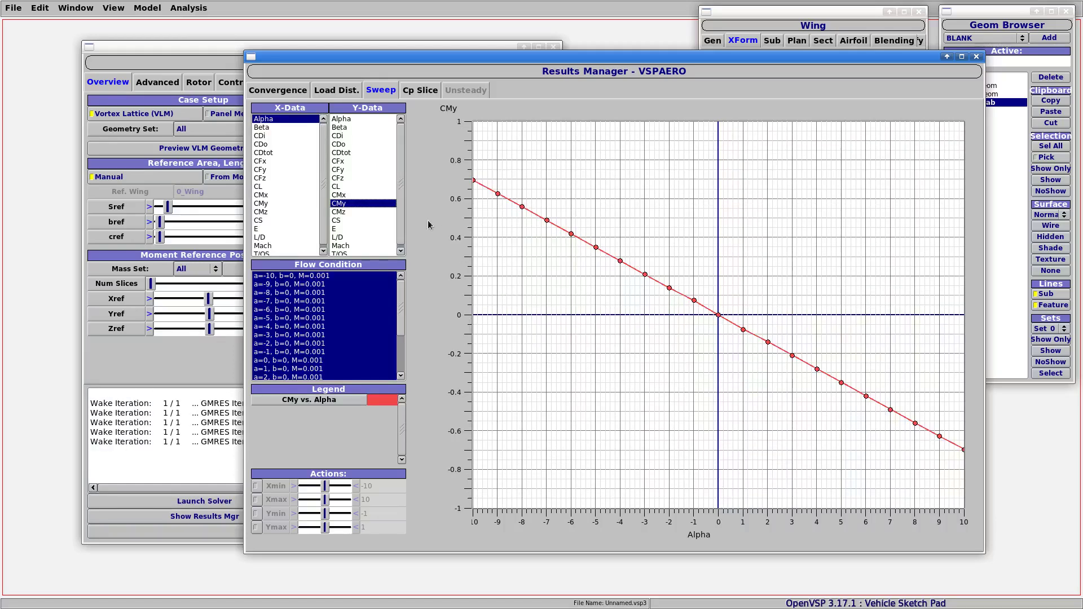
{"action": "scroll", "coordinate": [352, 244], "scroll_direction": "down", "scroll_amount": 1}
{"action": "left_click", "coordinate": [344, 236]}
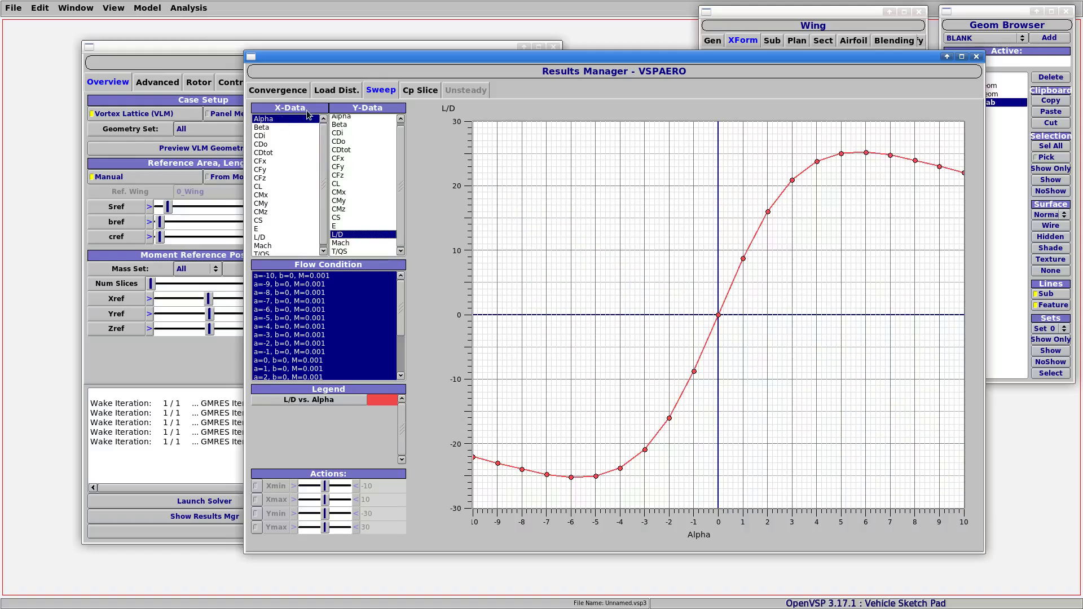
Uncover the model in side view and set the Y rotation of HorzStab to -5
{"action": "left_click_drag", "start_coordinate": [287, 58], "coordinate": [414, 80]}
{"action": "left_click_drag", "start_coordinate": [297, 61], "coordinate": [310, 436]}
{"action": "left_click_drag", "start_coordinate": [312, 360], "coordinate": [445, 214]}
{"action": "right_click_drag", "start_coordinate": [445, 214], "coordinate": [418, 218]}
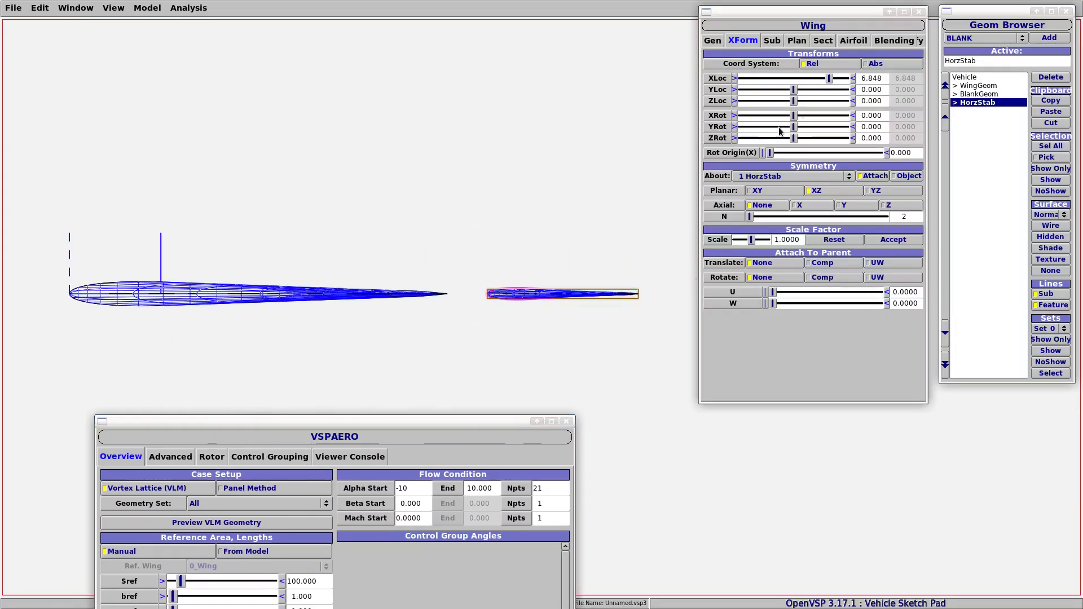
{"action": "left_click_drag", "start_coordinate": [793, 126], "coordinate": [770, 127]}
{"action": "left_click_drag", "start_coordinate": [883, 126], "coordinate": [830, 144]}
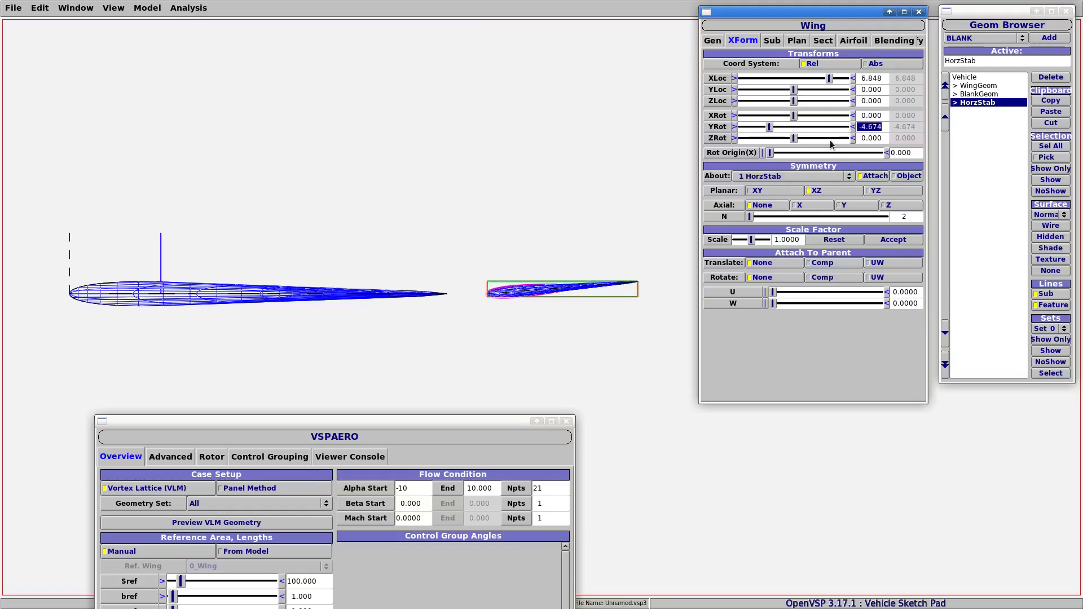
{"action": "type", "text": "-5"}
{"action": "key", "text": "Return"}
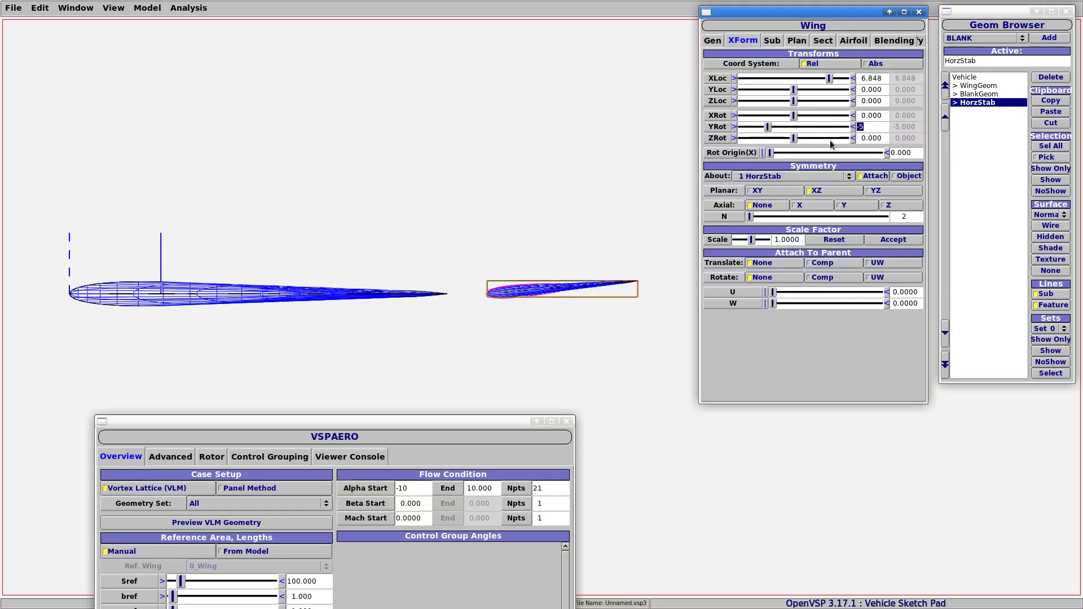
Check the tilted HorzStab against the wing and rerun the VSPAERO alpha sweep with it
{"action": "left_click_drag", "start_coordinate": [365, 187], "coordinate": [398, 178]}
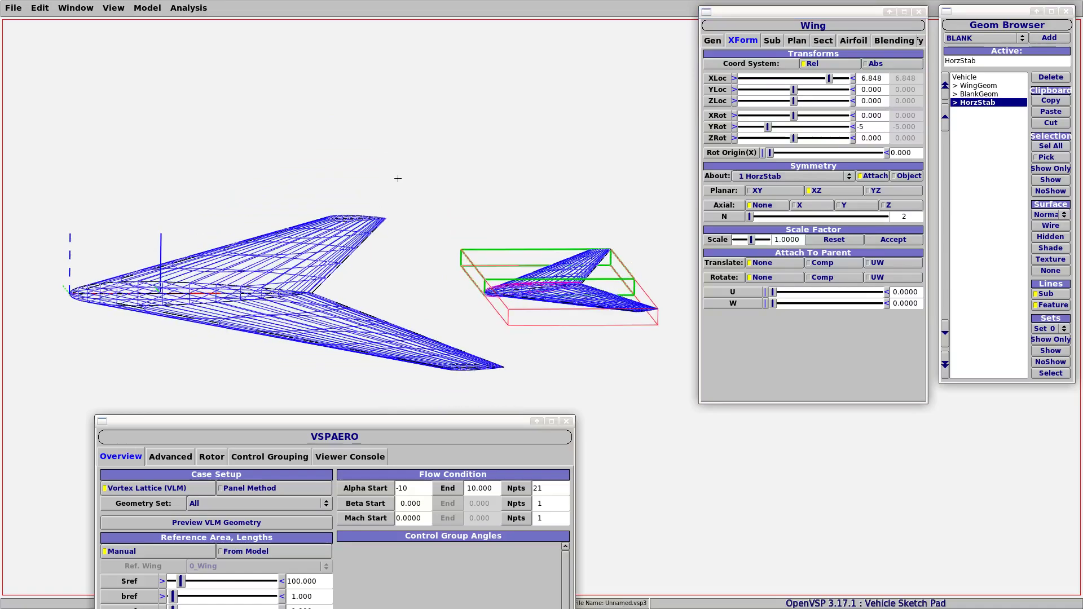
{"action": "left_click_drag", "start_coordinate": [338, 288], "coordinate": [207, 305]}
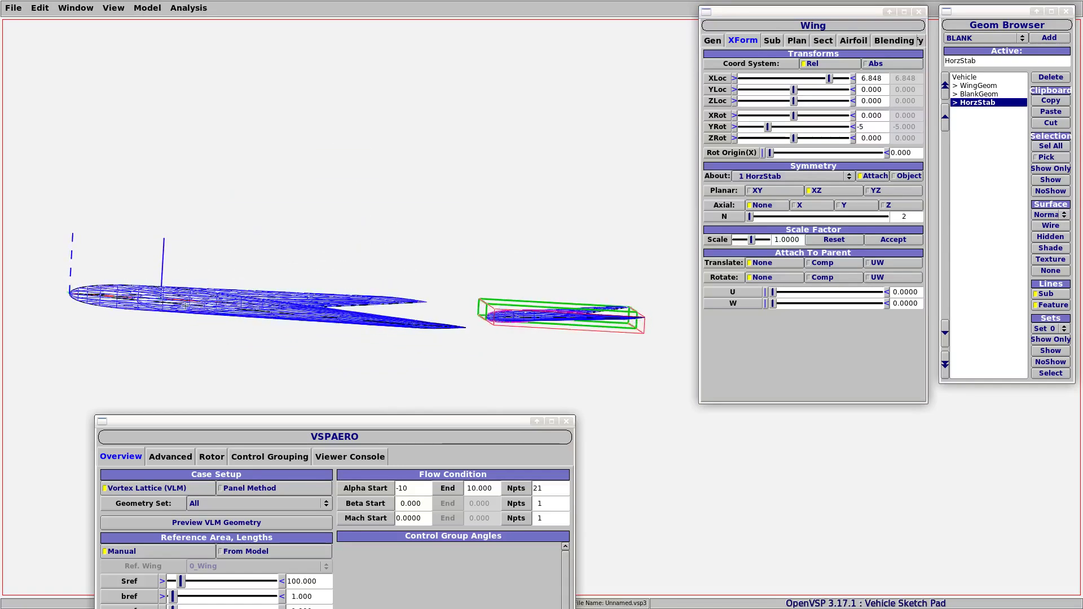
{"action": "left_click_drag", "start_coordinate": [99, 295], "coordinate": [97, 285]}
{"action": "left_click_drag", "start_coordinate": [532, 200], "coordinate": [441, 200]}
{"action": "left_click_drag", "start_coordinate": [379, 429], "coordinate": [332, 58]}
{"action": "left_click", "coordinate": [212, 505]}
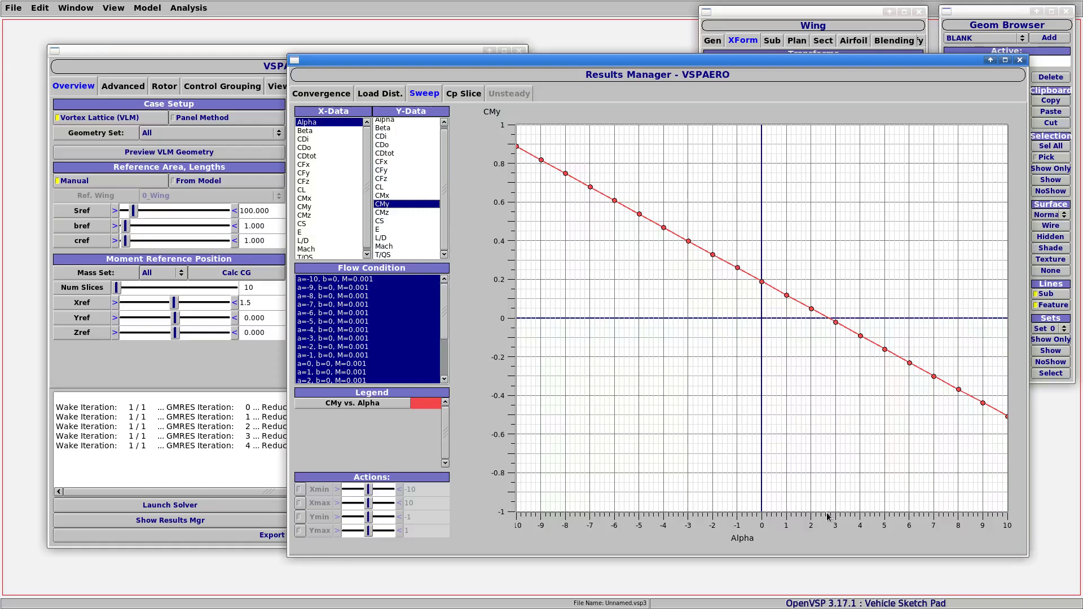
Compare the L/D and CMy versus Alpha curves for the wing with the tilted HorzStab
{"action": "left_click", "coordinate": [380, 237]}
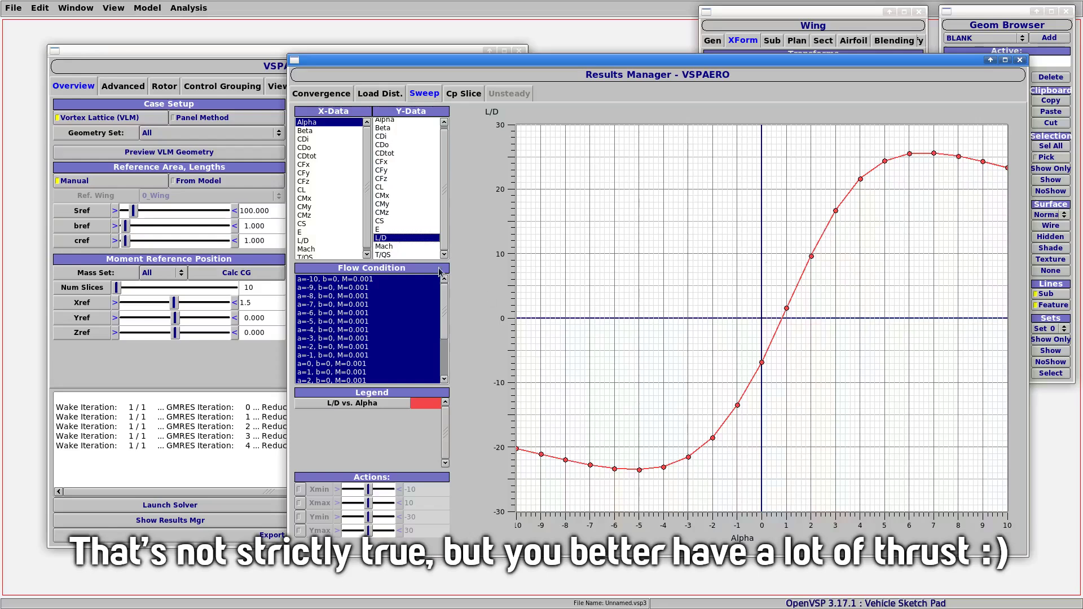
{"action": "left_click", "coordinate": [392, 206]}
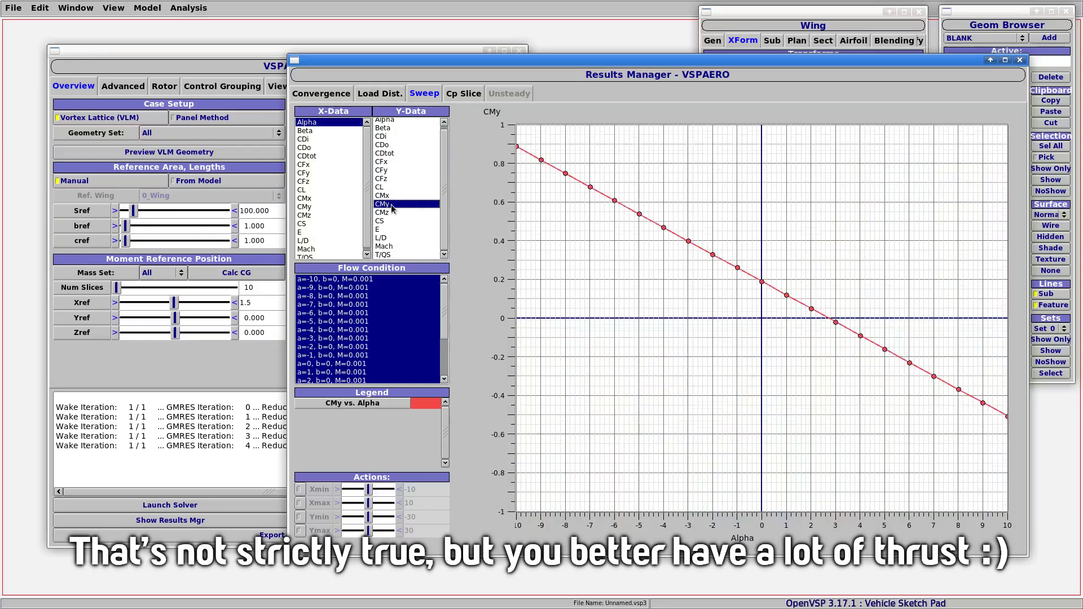
{"action": "left_click", "coordinate": [397, 238]}
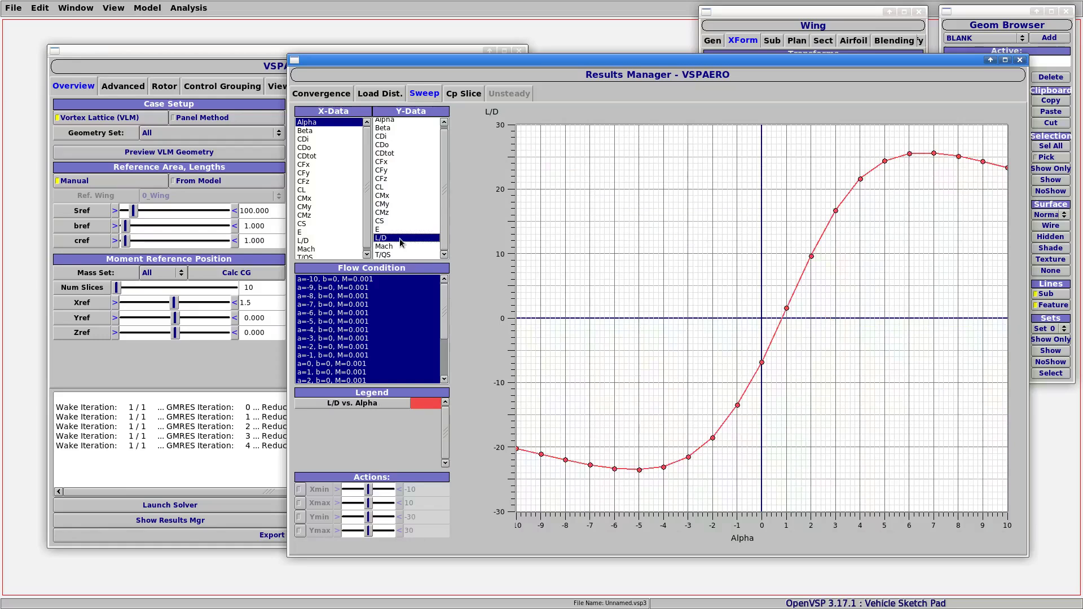
{"action": "left_click", "coordinate": [389, 204]}
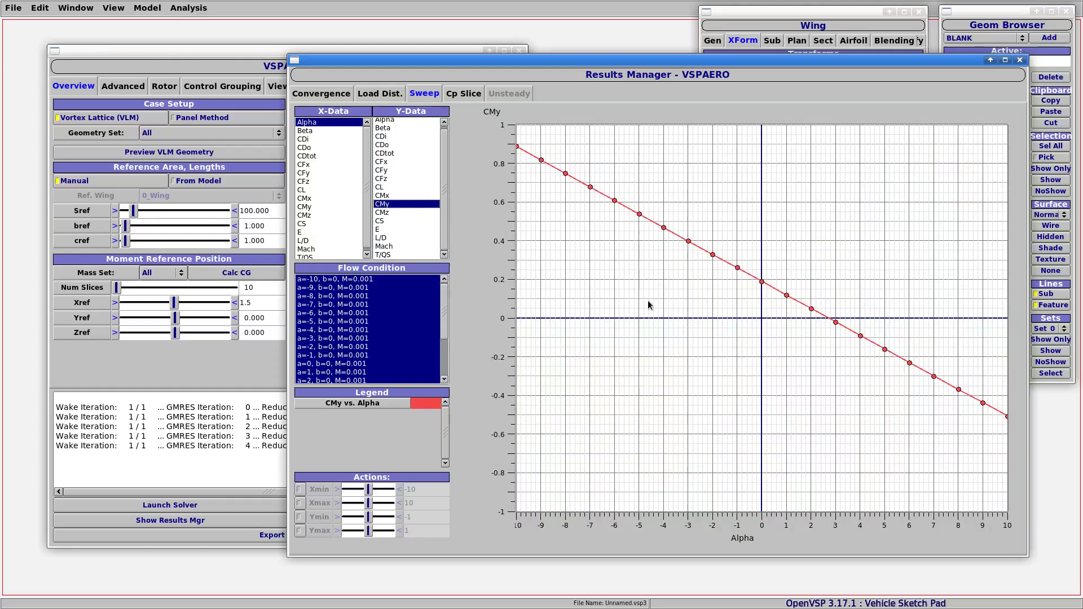
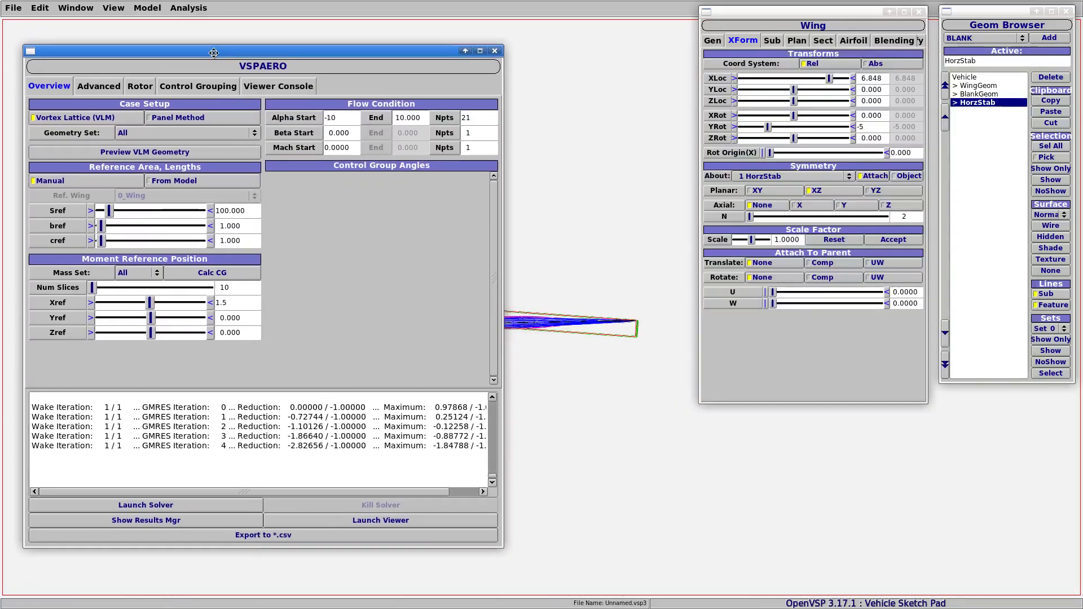
Show the Results Manager again beside the VSPAERO window to review the CMy versus Alpha sweep
{"action": "left_click", "coordinate": [203, 521]}
{"action": "left_click_drag", "start_coordinate": [425, 62], "coordinate": [445, 77]}
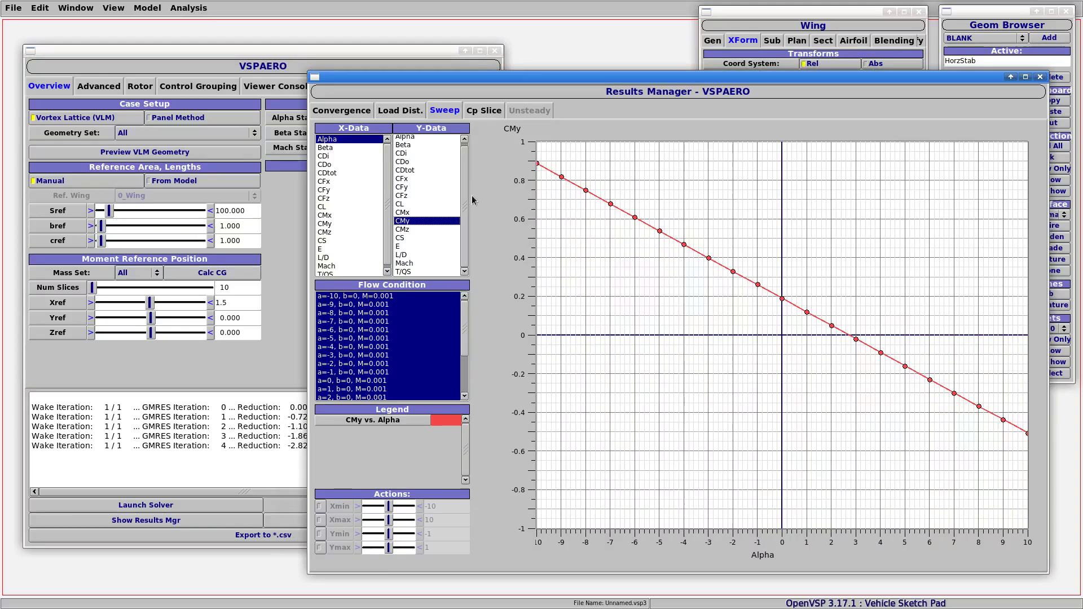
{"action": "scroll", "coordinate": [467, 186], "scroll_direction": "up", "scroll_amount": 1}
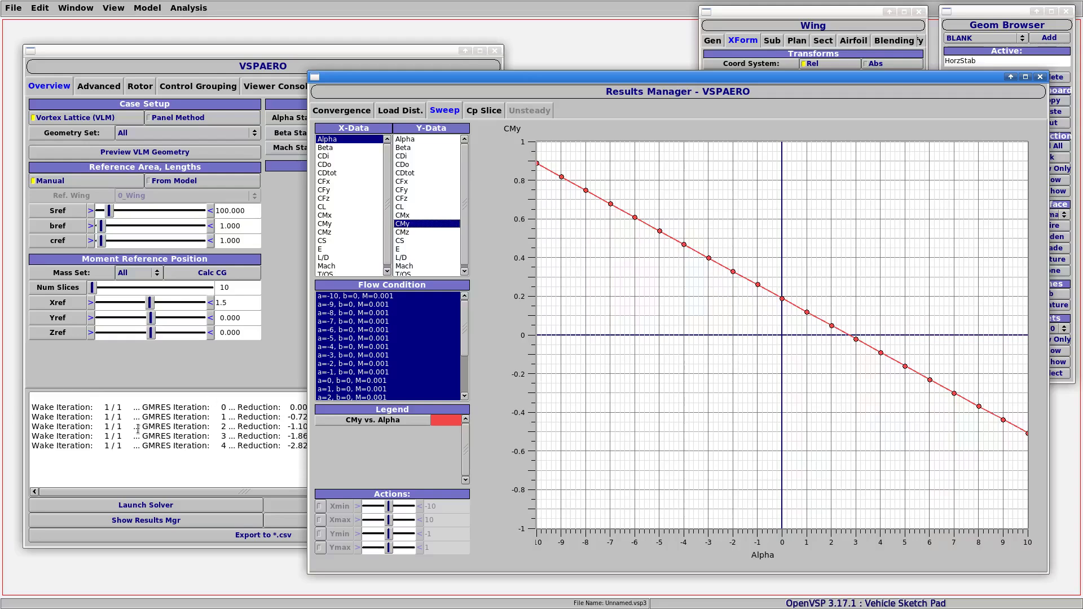
Review the VSPAERO advanced case settings, including X-Z Symmetry, and view the uncovered wing and HorzStab in perspective
{"action": "left_click", "coordinate": [188, 383]}
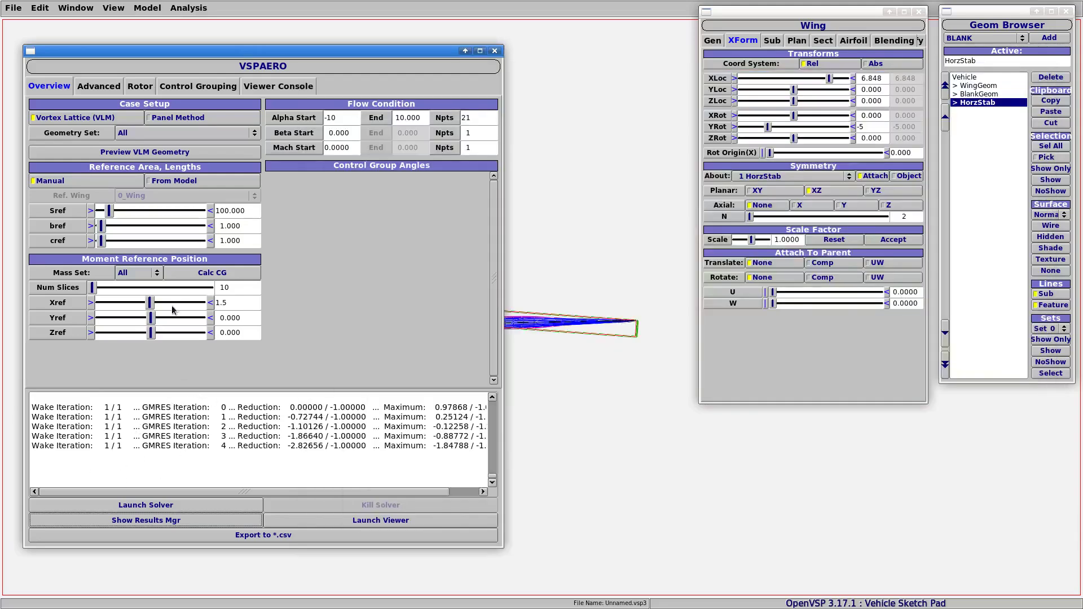
{"action": "left_click", "coordinate": [97, 88]}
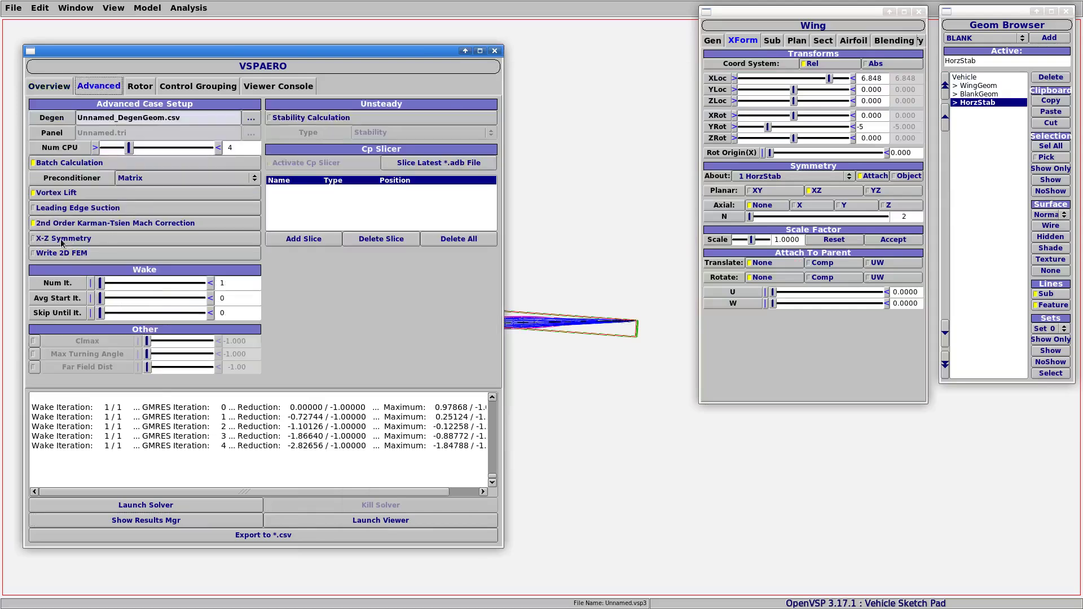
{"action": "left_click_drag", "start_coordinate": [62, 51], "coordinate": [329, 53]}
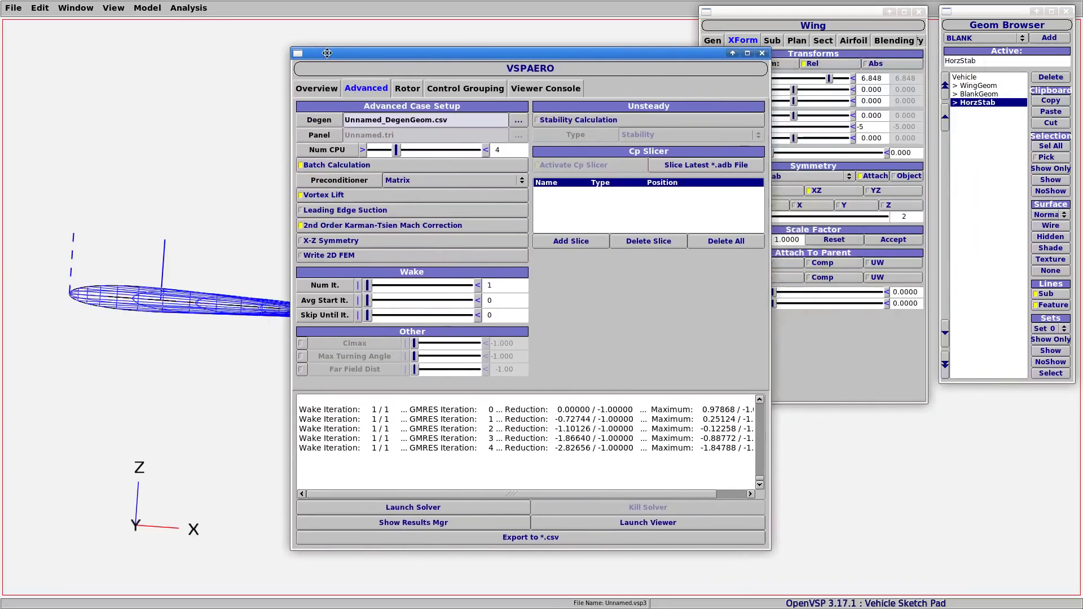
{"action": "left_click_drag", "start_coordinate": [72, 237], "coordinate": [363, 128]}
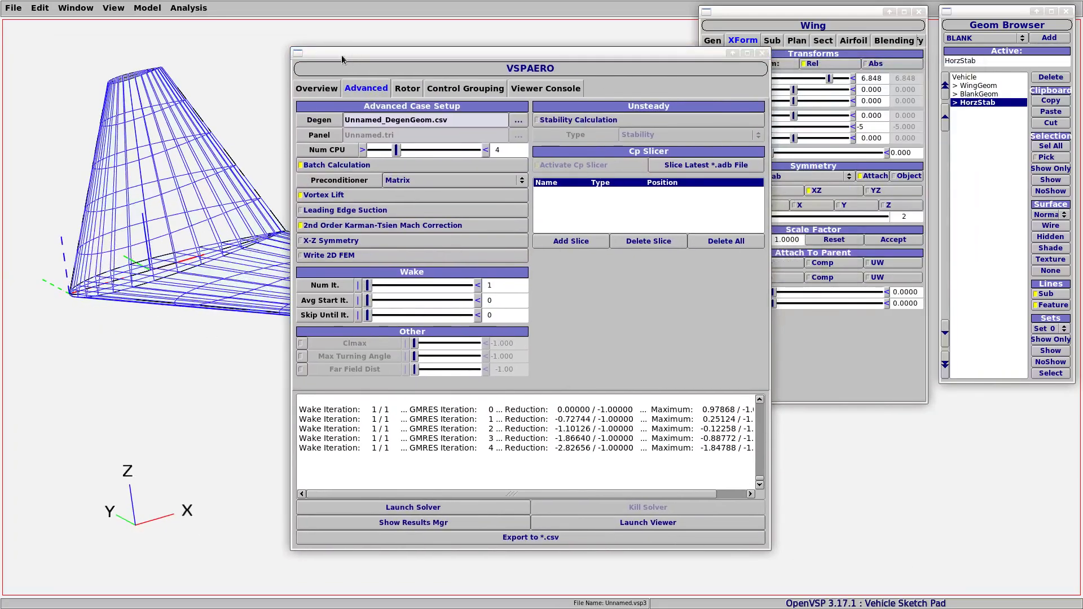
{"action": "left_click_drag", "start_coordinate": [342, 59], "coordinate": [745, 75]}
{"action": "scroll", "coordinate": [396, 364], "scroll_direction": "up", "scroll_amount": 2}
{"action": "scroll", "coordinate": [397, 364], "scroll_direction": "down", "scroll_amount": 2}
{"action": "scroll", "coordinate": [397, 364], "scroll_direction": "up", "scroll_amount": 1}
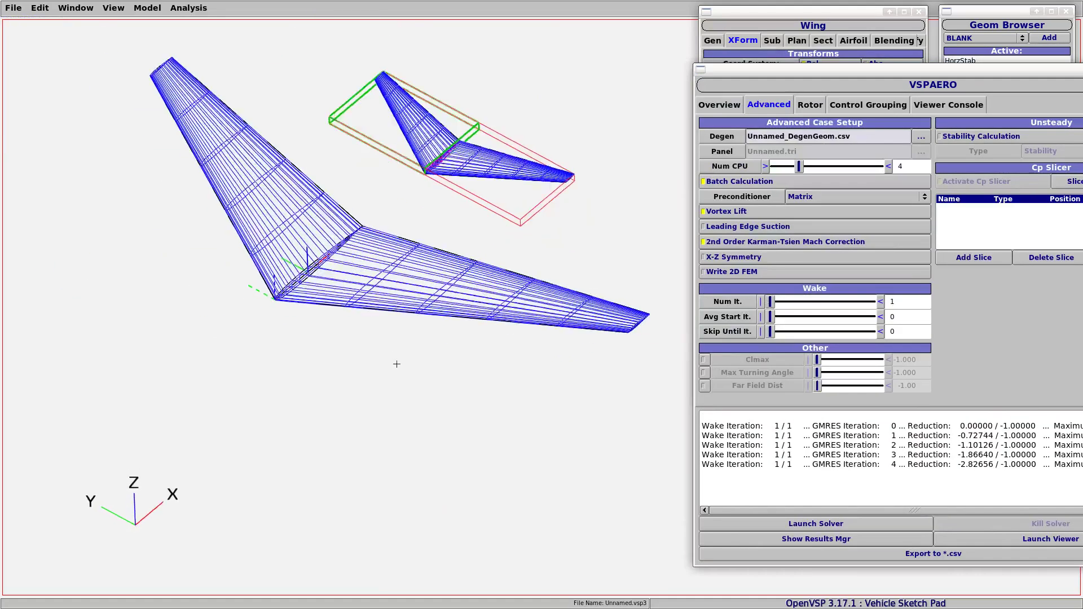
{"action": "left_click_drag", "start_coordinate": [397, 363], "coordinate": [377, 269]}
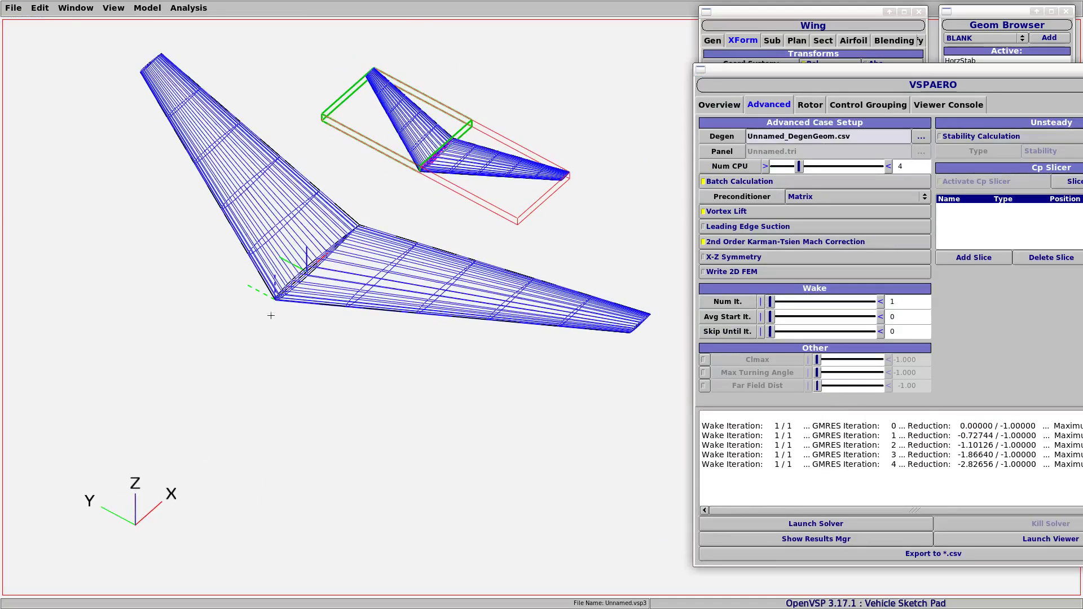
{"action": "left_click_drag", "start_coordinate": [451, 282], "coordinate": [426, 280]}
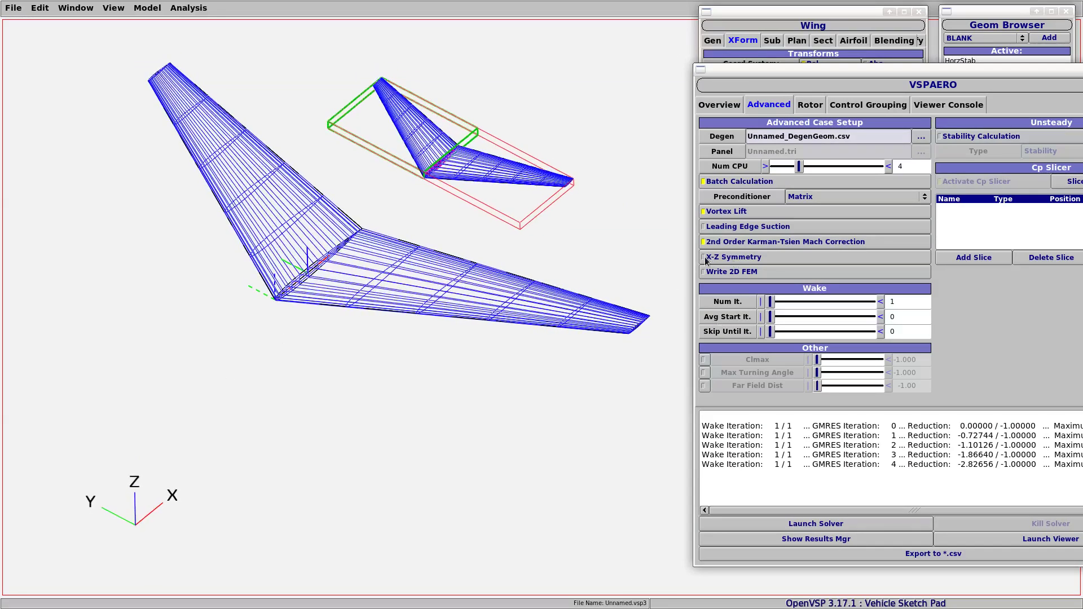
Review the CMy versus Alpha sweep in the Results Manager, then return to the VSPAERO setup
{"action": "left_click_drag", "start_coordinate": [760, 69], "coordinate": [138, 54]}
{"action": "left_click", "coordinate": [221, 518]}
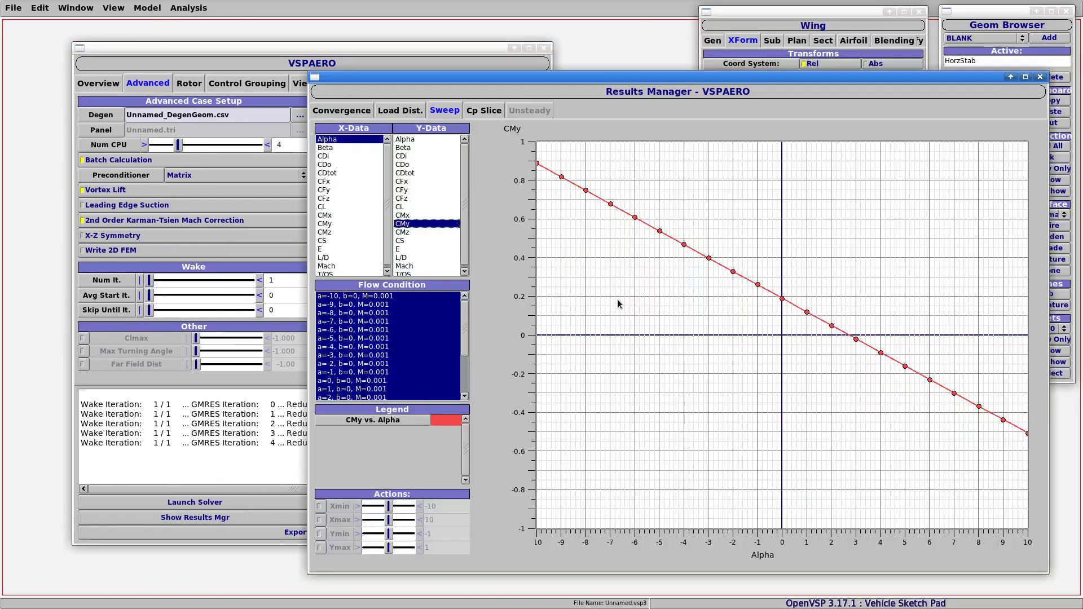
{"action": "left_click_drag", "start_coordinate": [427, 85], "coordinate": [448, 74]}
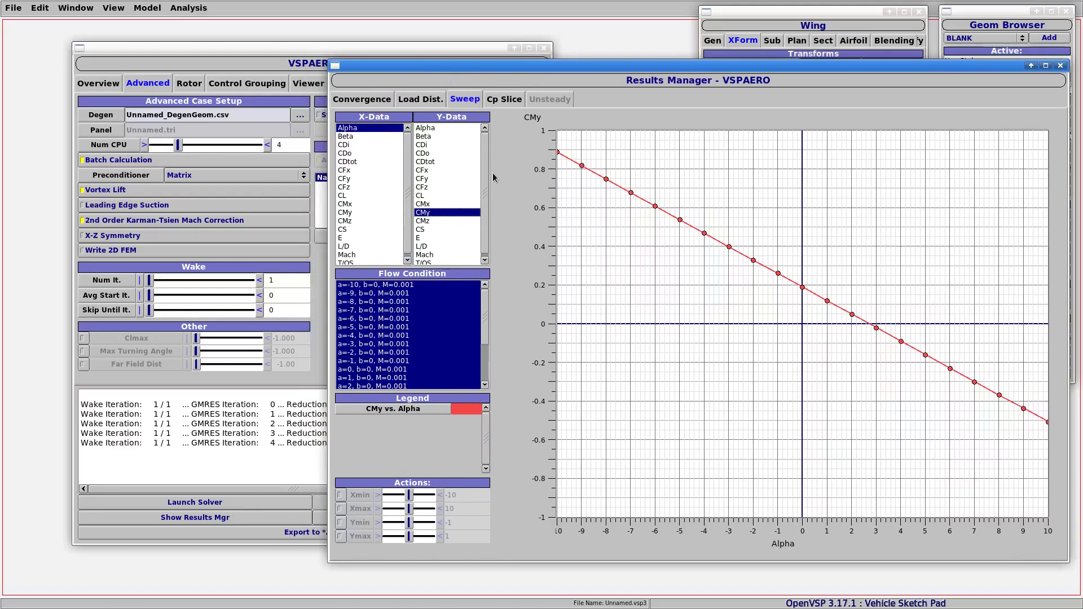
{"action": "left_click", "coordinate": [429, 101]}
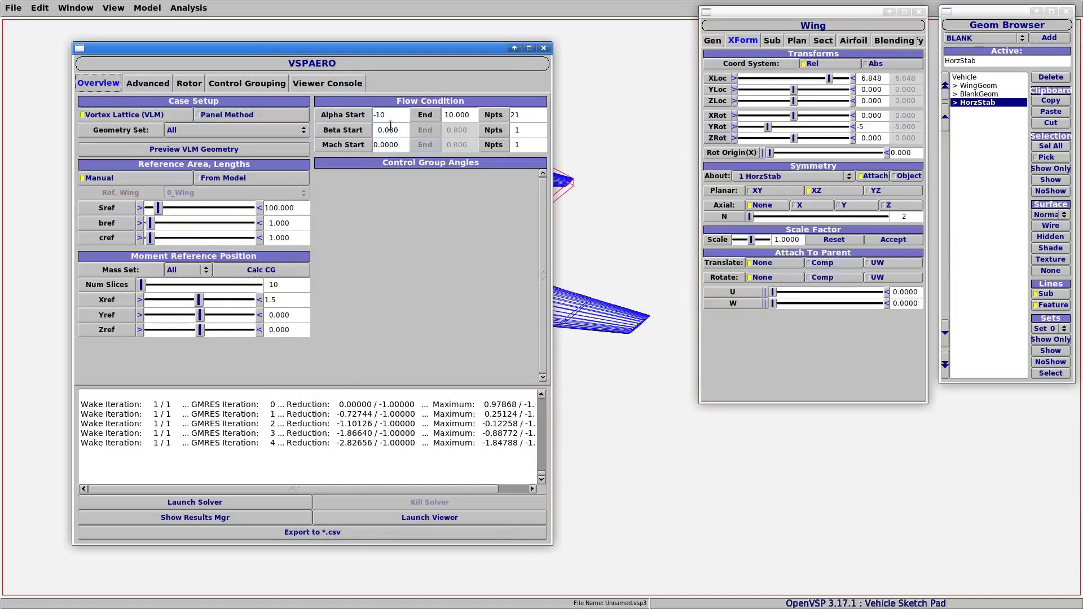
Open the VSPAERO rotor disk settings and add a Disk component at the top level of the vehicle
{"action": "left_click_drag", "start_coordinate": [182, 49], "coordinate": [147, 46]}
{"action": "left_click", "coordinate": [155, 78]}
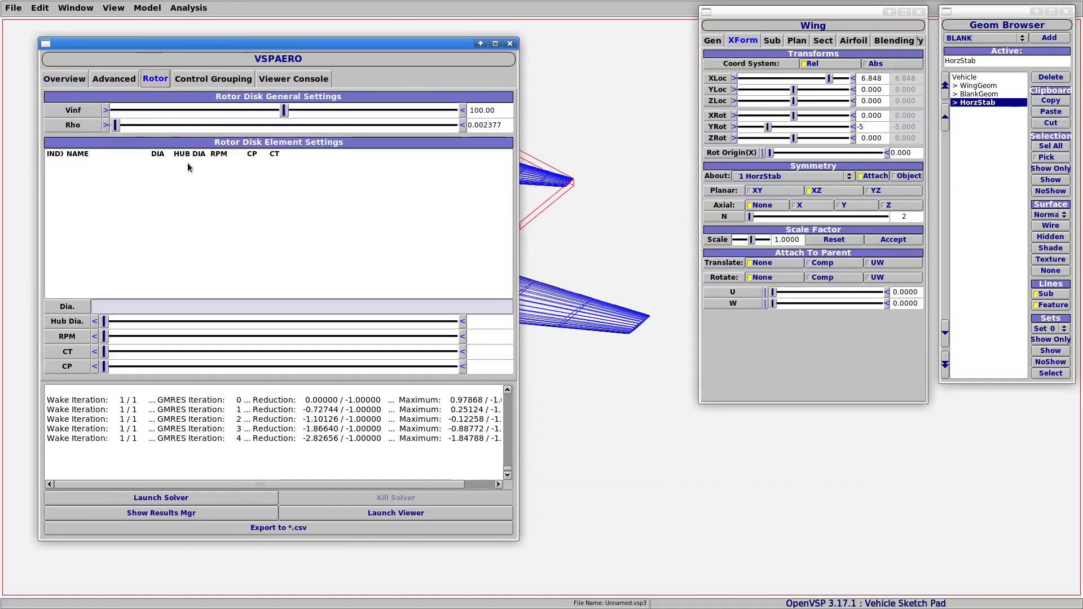
{"action": "left_click_drag", "start_coordinate": [473, 45], "coordinate": [502, 64]}
{"action": "left_click", "coordinate": [983, 114]}
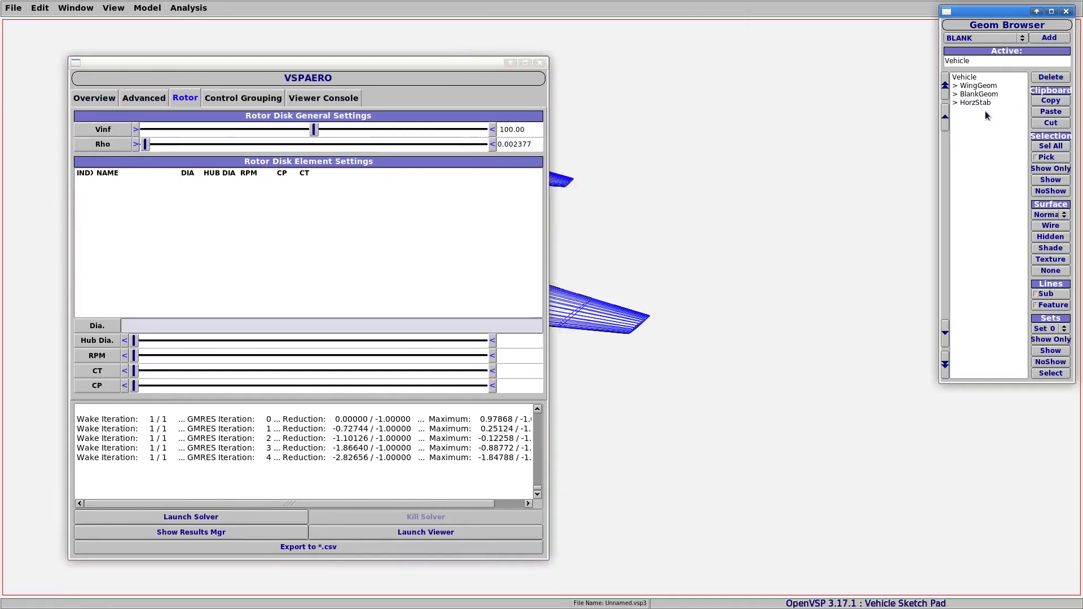
{"action": "left_click", "coordinate": [978, 39]}
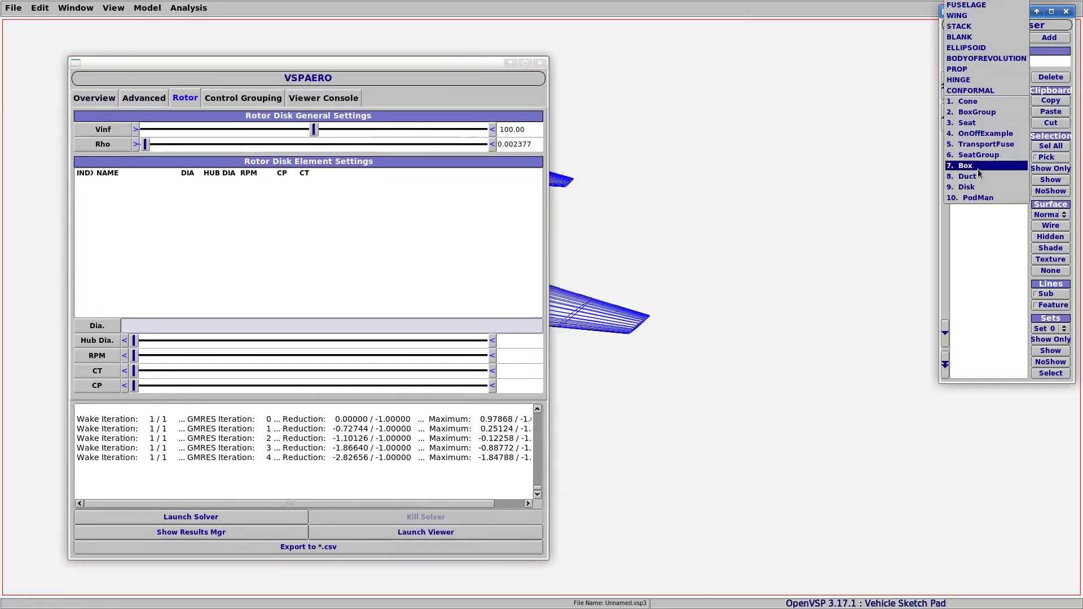
{"action": "left_click", "coordinate": [980, 192]}
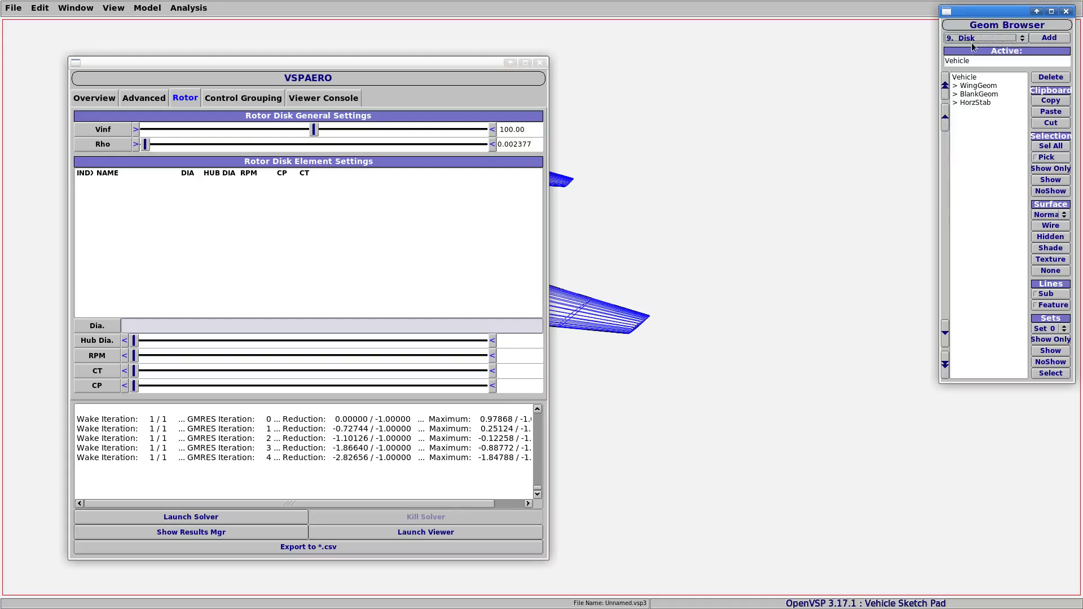
{"action": "left_click", "coordinate": [1049, 38]}
Uncover the model and reduce the Disk's diameter to about 2.833
{"action": "left_click_drag", "start_coordinate": [470, 53], "coordinate": [642, 377]}
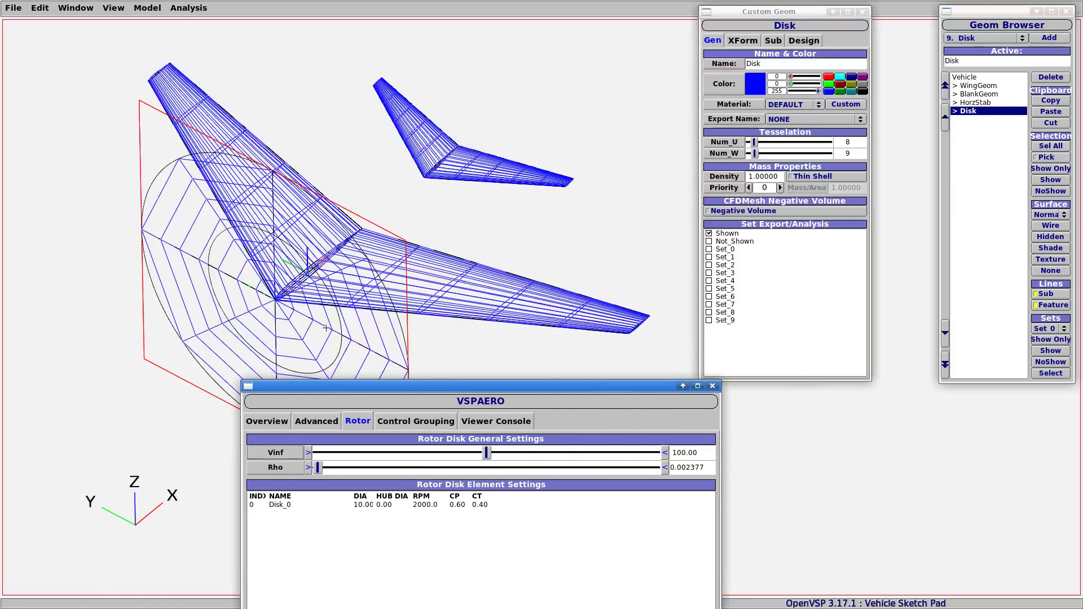
{"action": "left_click", "coordinate": [802, 42]}
{"action": "left_click_drag", "start_coordinate": [790, 67], "coordinate": [767, 72]}
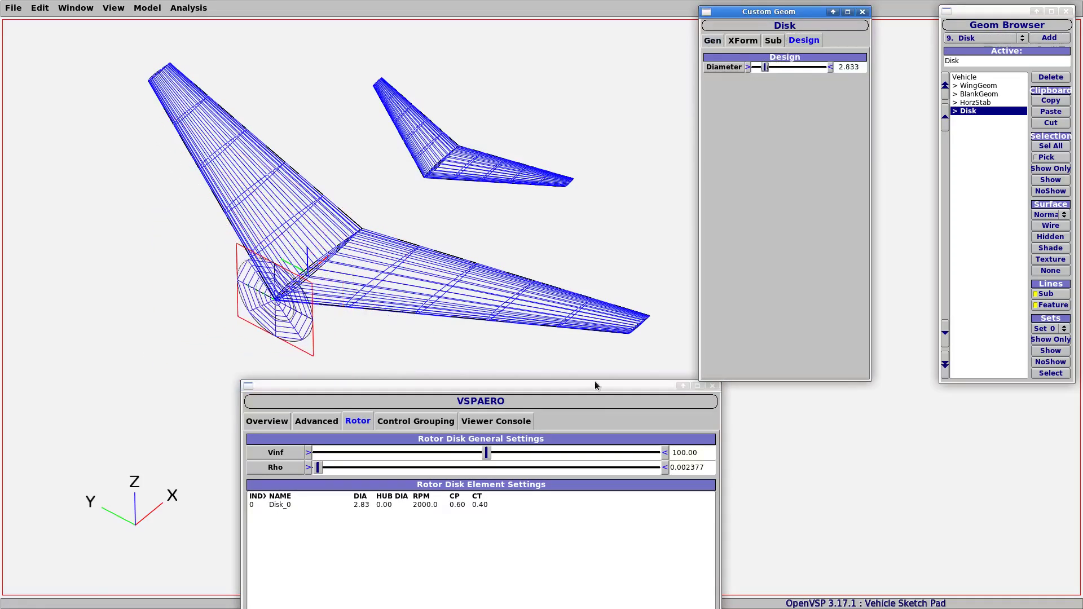
{"action": "left_click_drag", "start_coordinate": [597, 385], "coordinate": [540, 376]}
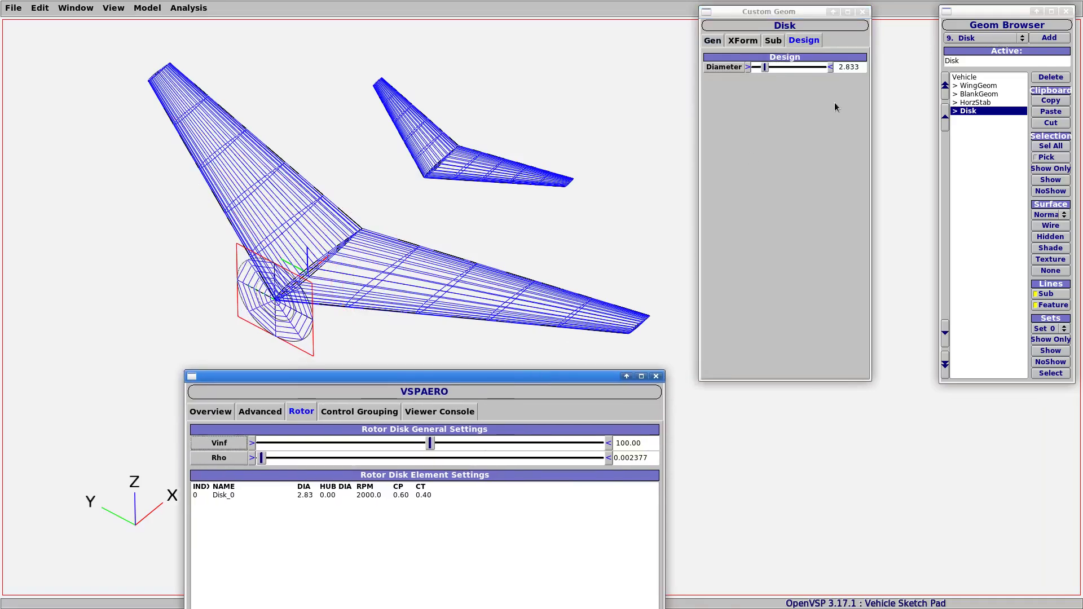
Move the Disk aft between the wing and the HorzStab, to an X location of about 5.714
{"action": "left_click", "coordinate": [743, 40]}
{"action": "left_click_drag", "start_coordinate": [766, 79], "coordinate": [779, 80]}
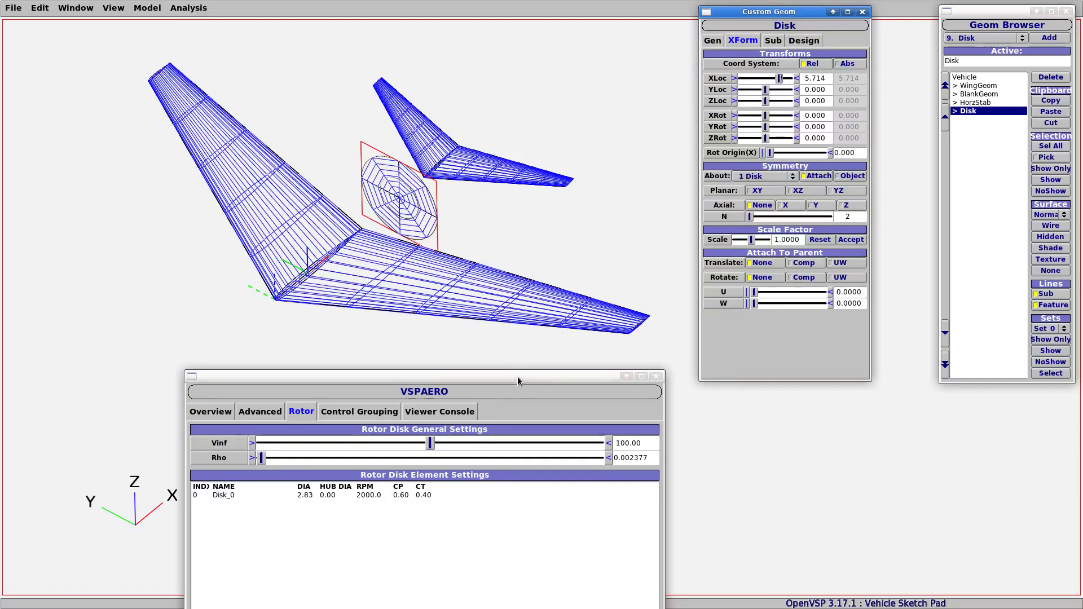
{"action": "left_click_drag", "start_coordinate": [517, 375], "coordinate": [511, 355]}
{"action": "left_click_drag", "start_coordinate": [428, 326], "coordinate": [347, 255]}
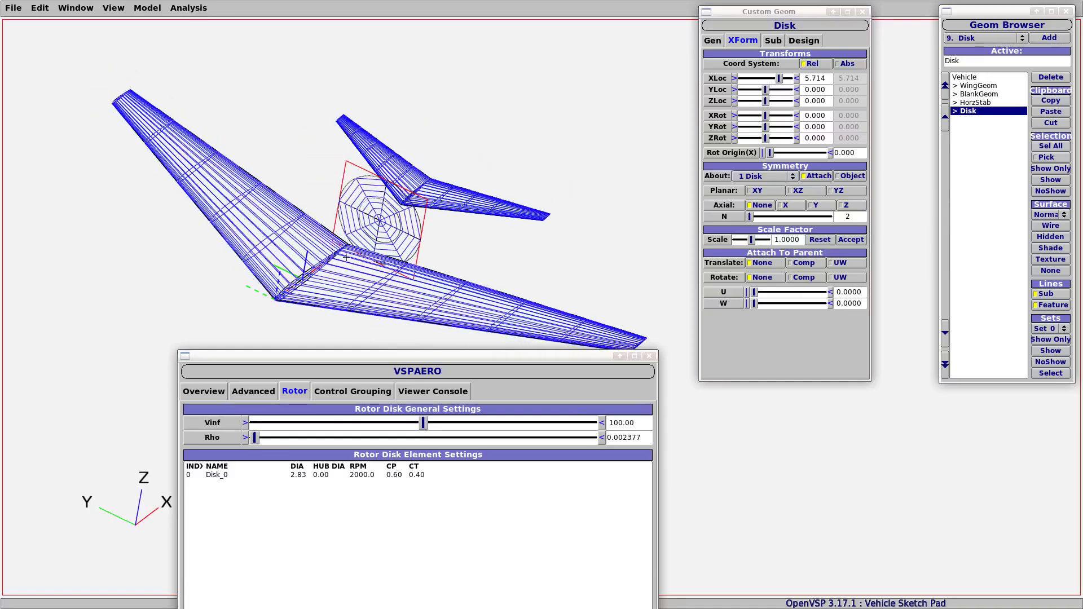
{"action": "left_click_drag", "start_coordinate": [472, 297], "coordinate": [455, 302]}
Set the VSPAERO geometry set to Shown
{"action": "left_click_drag", "start_coordinate": [469, 357], "coordinate": [359, 61]}
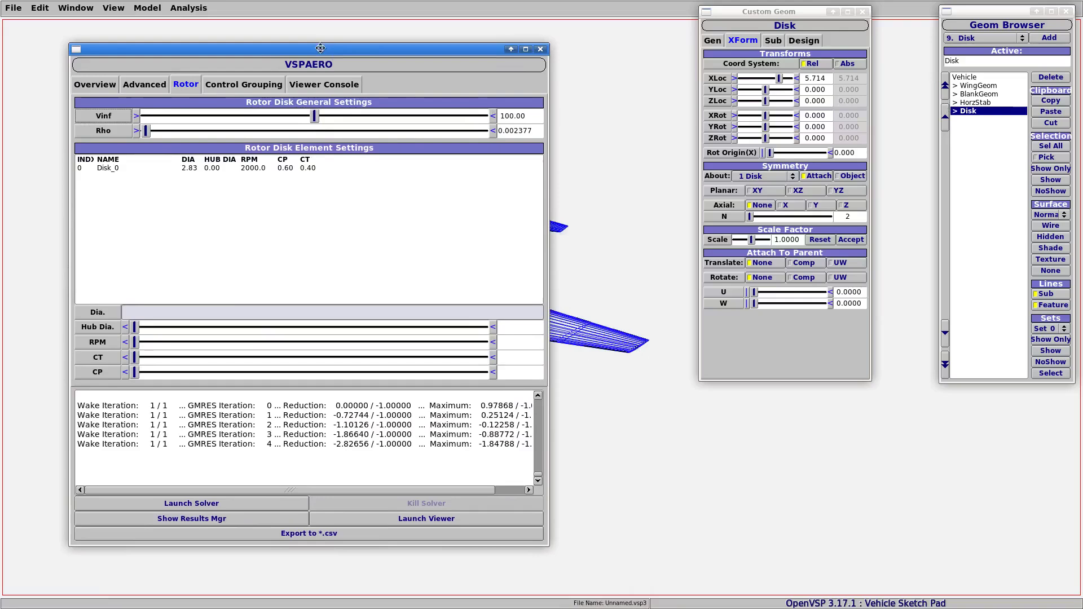
{"action": "left_click_drag", "start_coordinate": [315, 53], "coordinate": [329, 49]}
{"action": "left_click", "coordinate": [125, 80]}
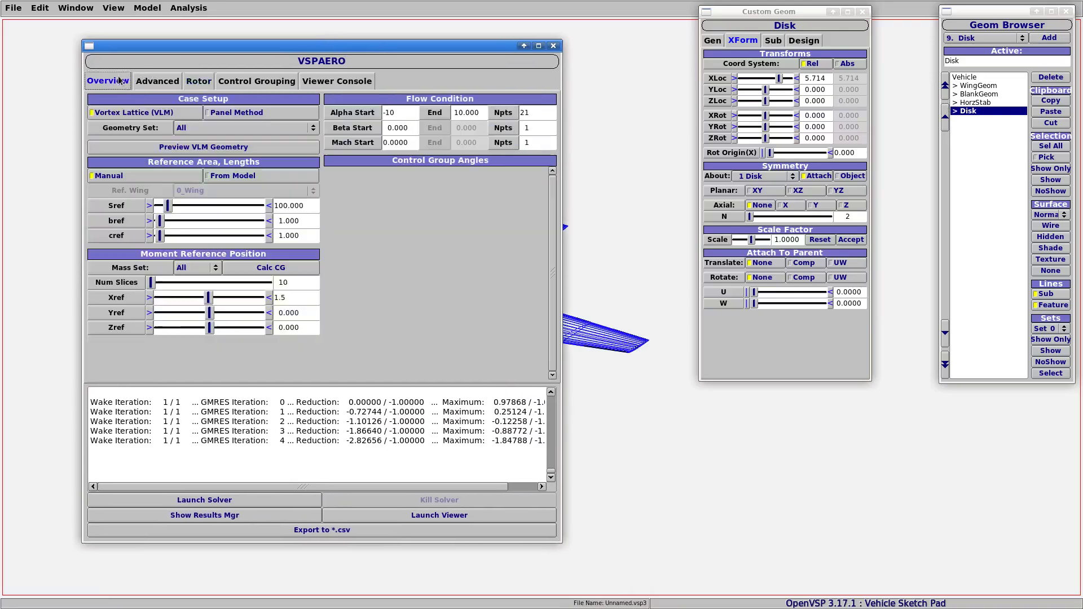
{"action": "left_click", "coordinate": [190, 128]}
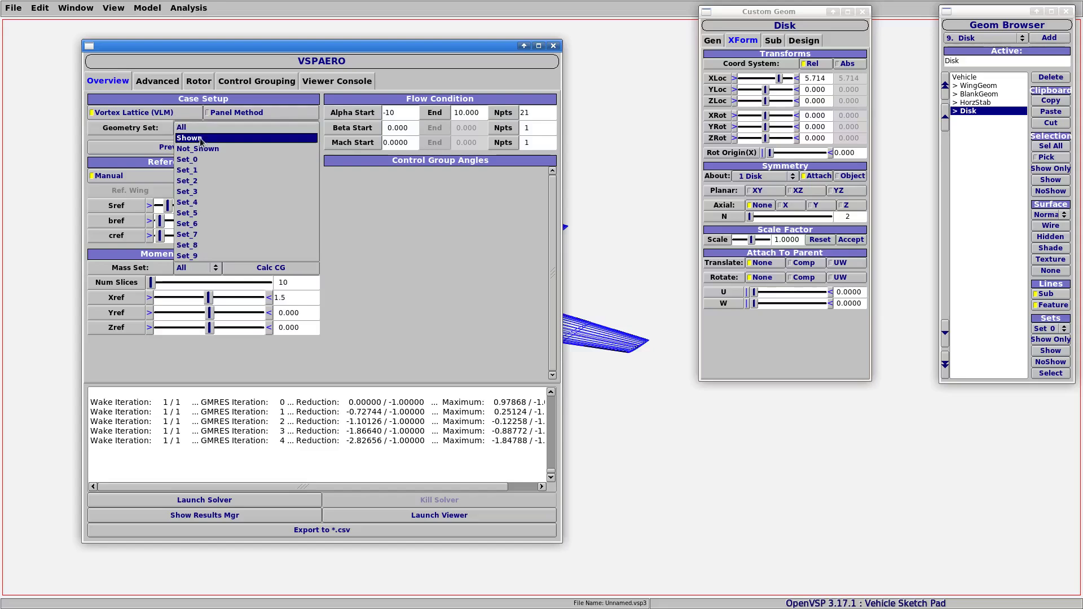
{"action": "left_click", "coordinate": [173, 130]}
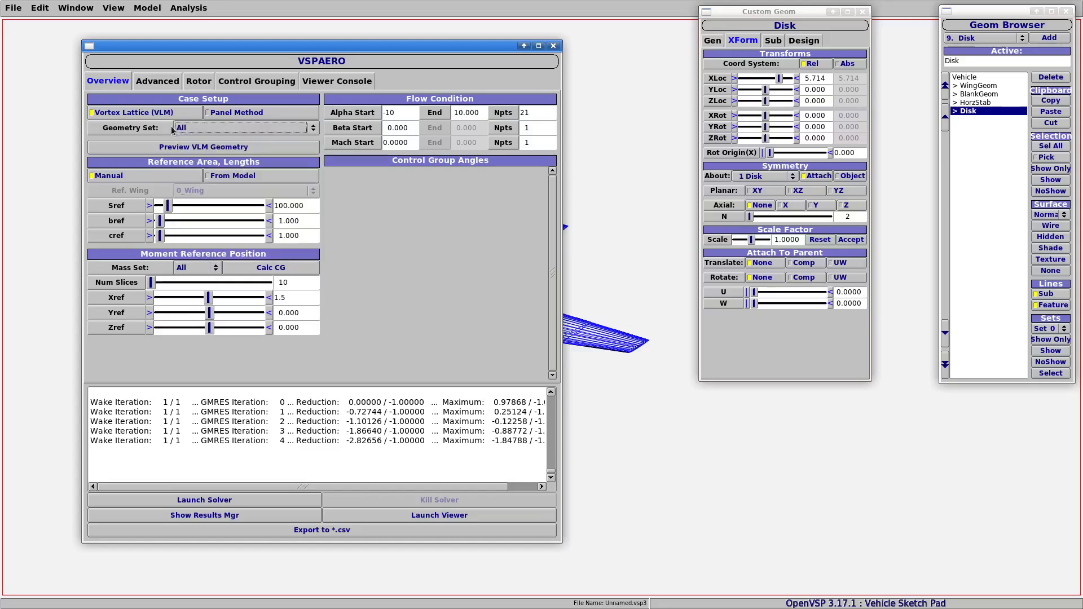
{"action": "left_click", "coordinate": [198, 132]}
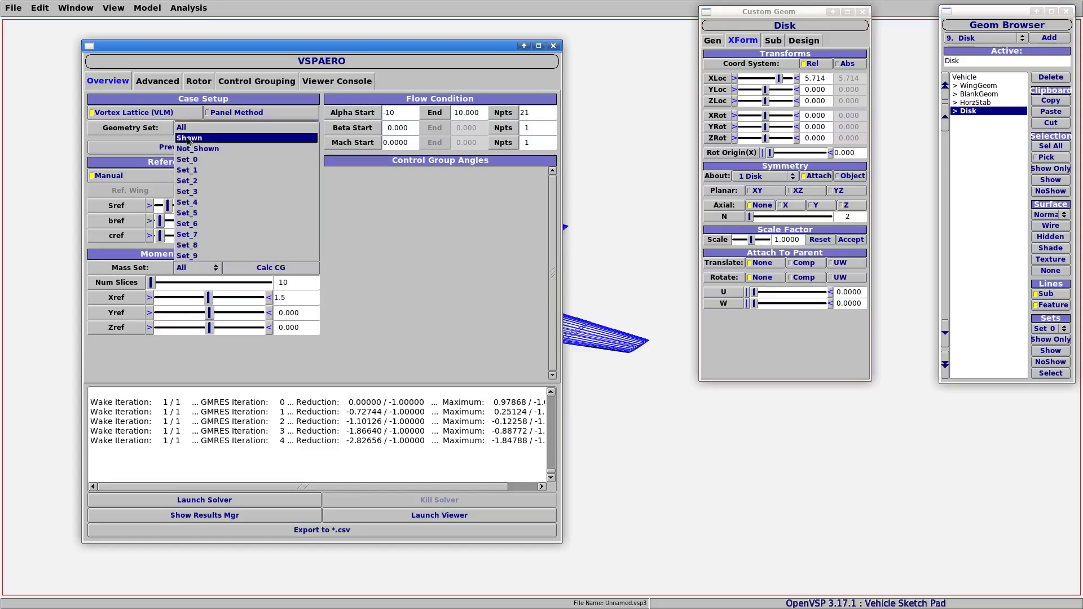
{"action": "left_click", "coordinate": [192, 141]}
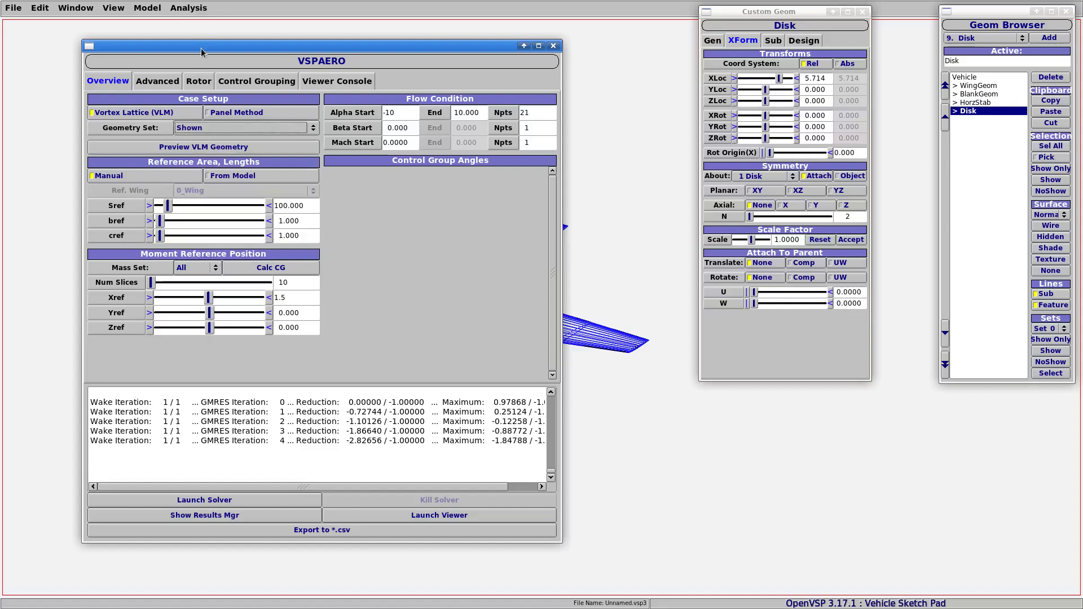
Hide the Disk to check its effect on the rotor disk element list, and show it again
{"action": "left_click_drag", "start_coordinate": [204, 47], "coordinate": [211, 411]}
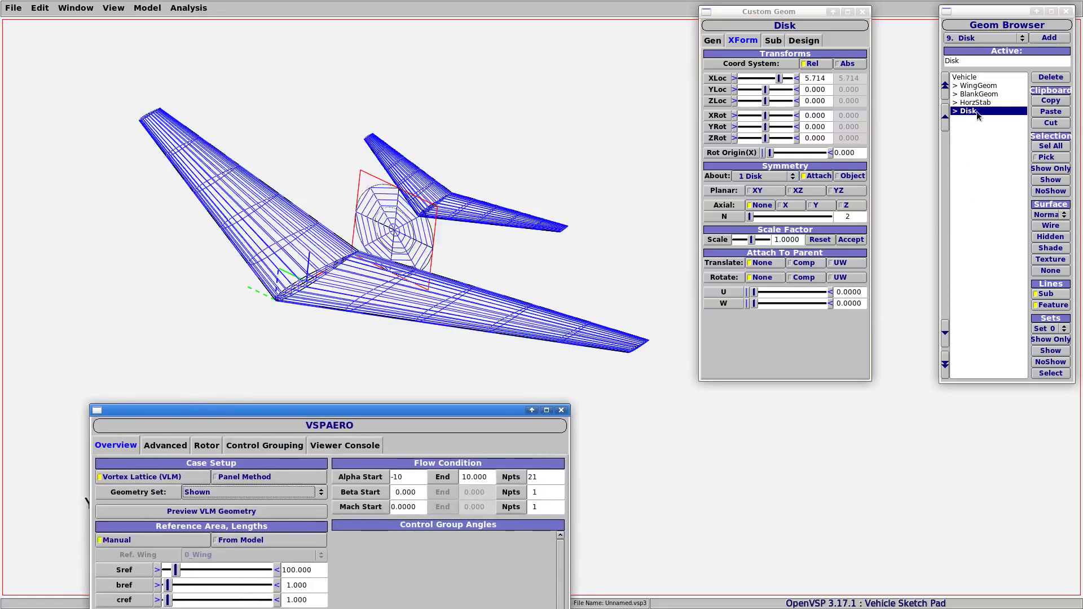
{"action": "left_click", "coordinate": [1050, 191]}
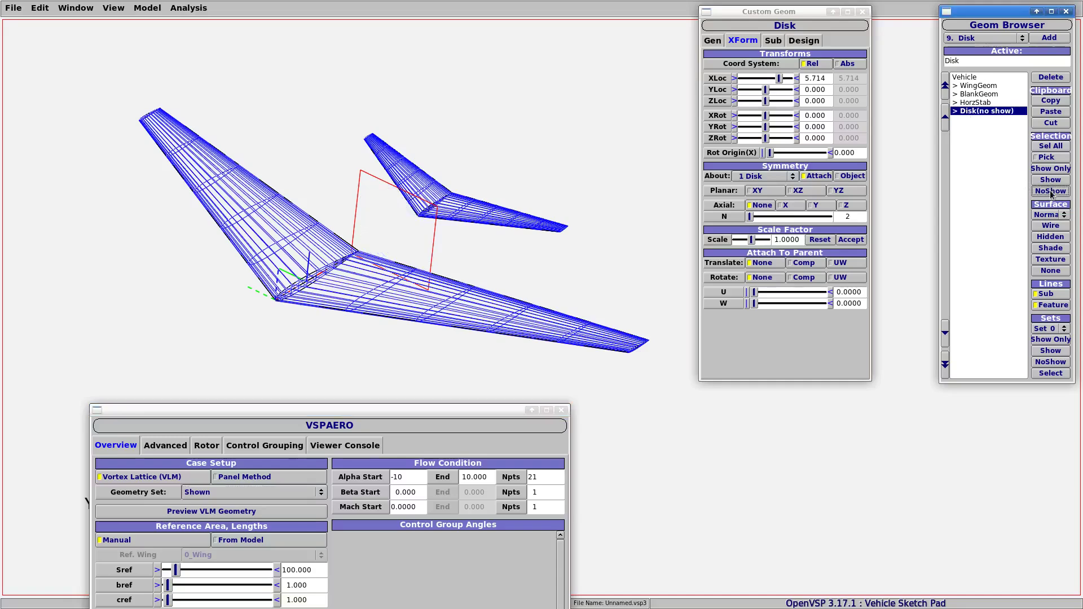
{"action": "left_click", "coordinate": [1050, 180]}
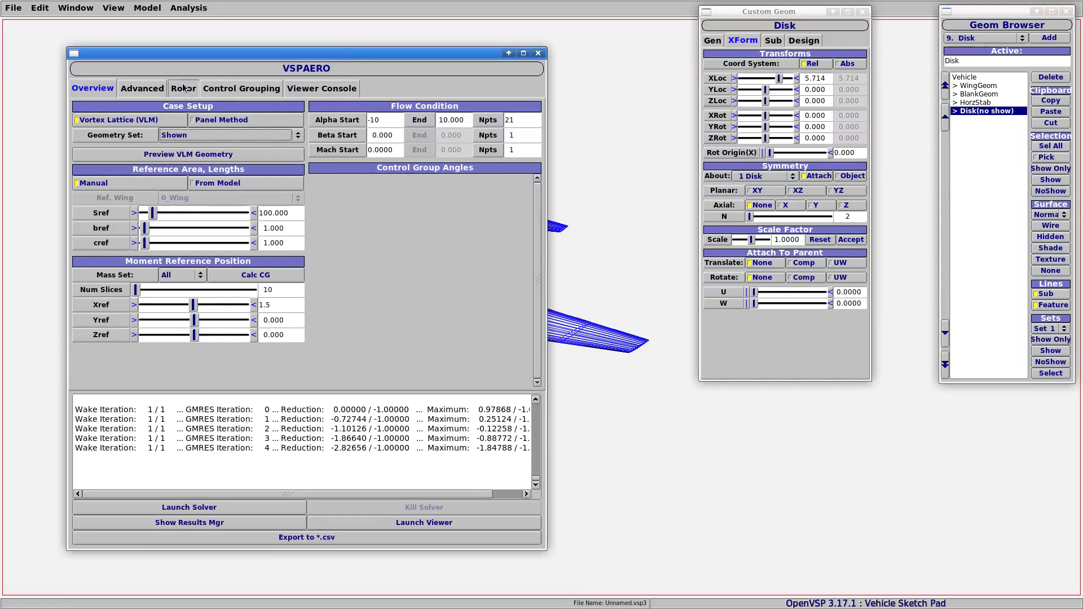
{"action": "left_click", "coordinate": [183, 88]}
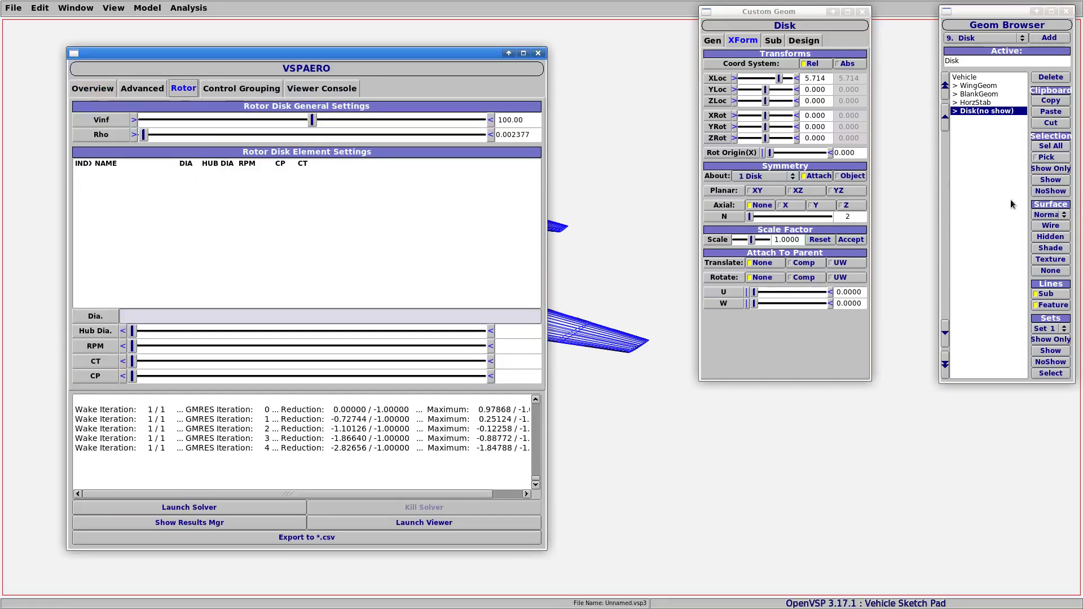
{"action": "left_click", "coordinate": [1050, 180]}
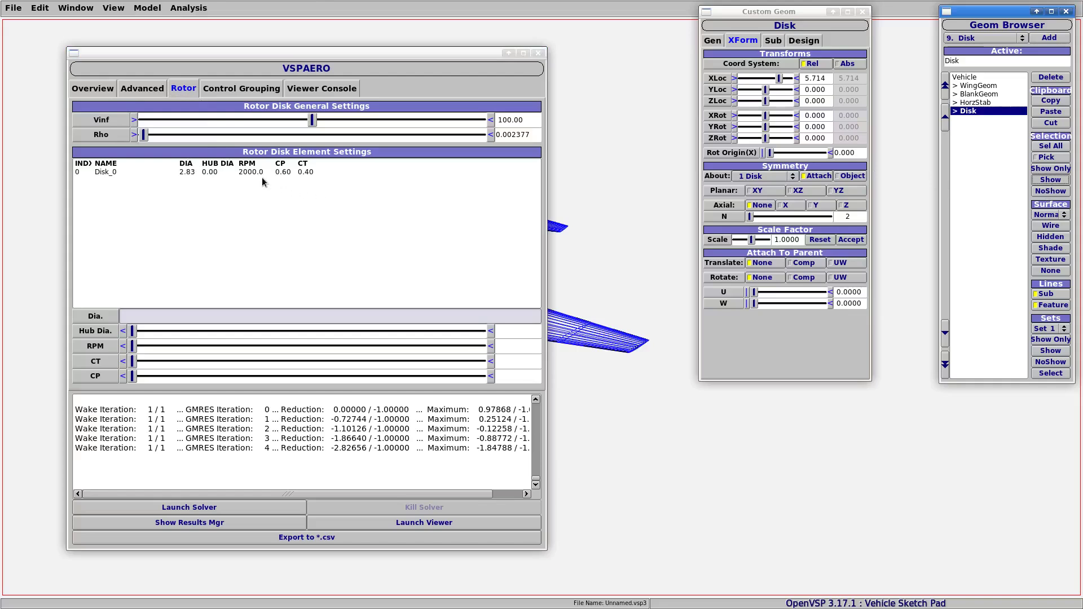
Inspect the rotor parameters of Disk_0 and select the Disk component in the model
{"action": "left_click", "coordinate": [229, 173]}
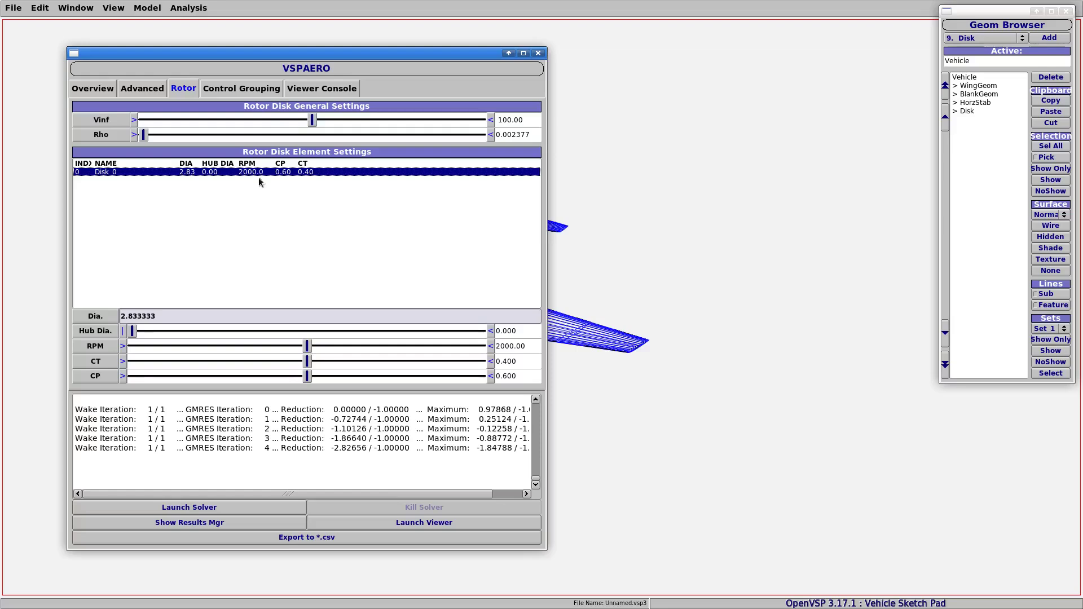
{"action": "left_click", "coordinate": [101, 94]}
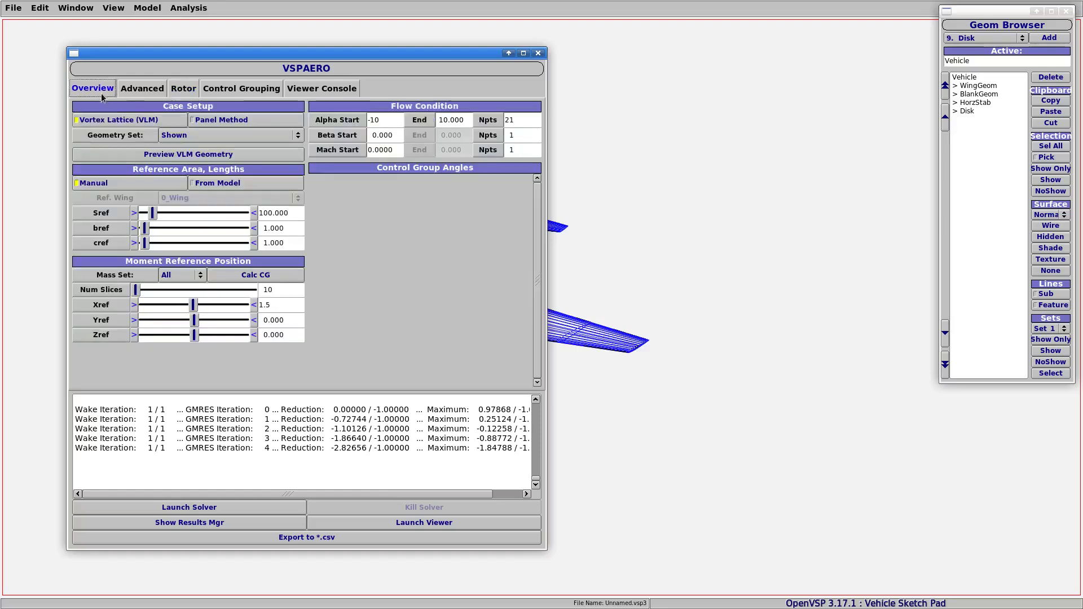
{"action": "left_click", "coordinate": [967, 111]}
{"action": "left_click_drag", "start_coordinate": [315, 56], "coordinate": [311, 47]}
Open the VSPAERO control surface grouping settings and uncover the wing in the model view
{"action": "left_click", "coordinate": [230, 79]}
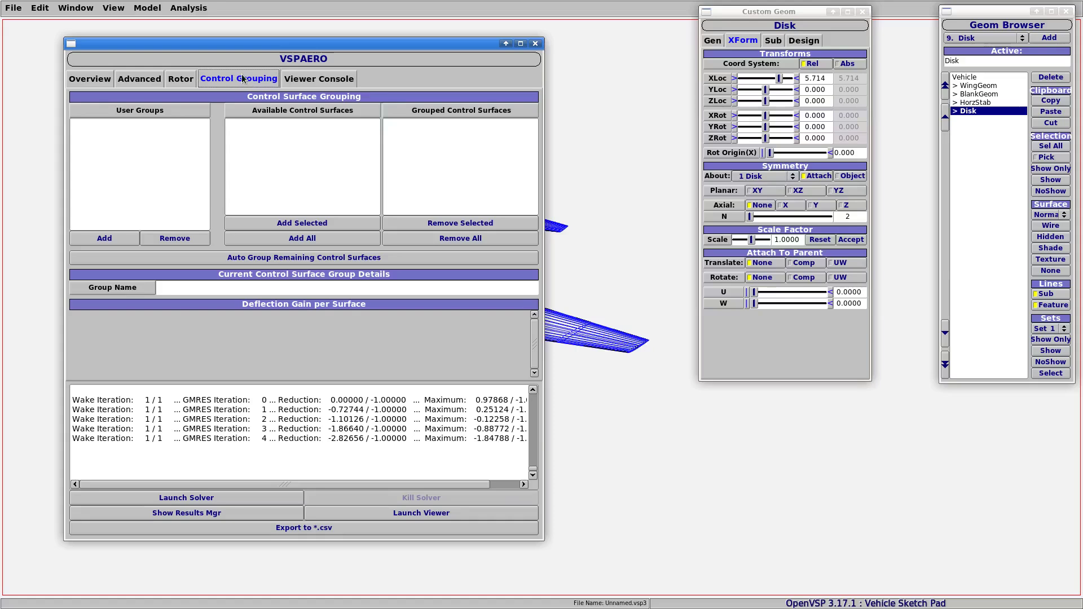
{"action": "left_click_drag", "start_coordinate": [353, 44], "coordinate": [333, 47]}
{"action": "left_click_drag", "start_coordinate": [408, 46], "coordinate": [494, 421]}
{"action": "scroll", "coordinate": [480, 327], "scroll_direction": "up", "scroll_amount": 5}
{"action": "scroll", "coordinate": [440, 220], "scroll_direction": "up", "scroll_amount": 3}
{"action": "right_click_drag", "start_coordinate": [472, 226], "coordinate": [423, 226]}
{"action": "left_click_drag", "start_coordinate": [423, 226], "coordinate": [437, 203]}
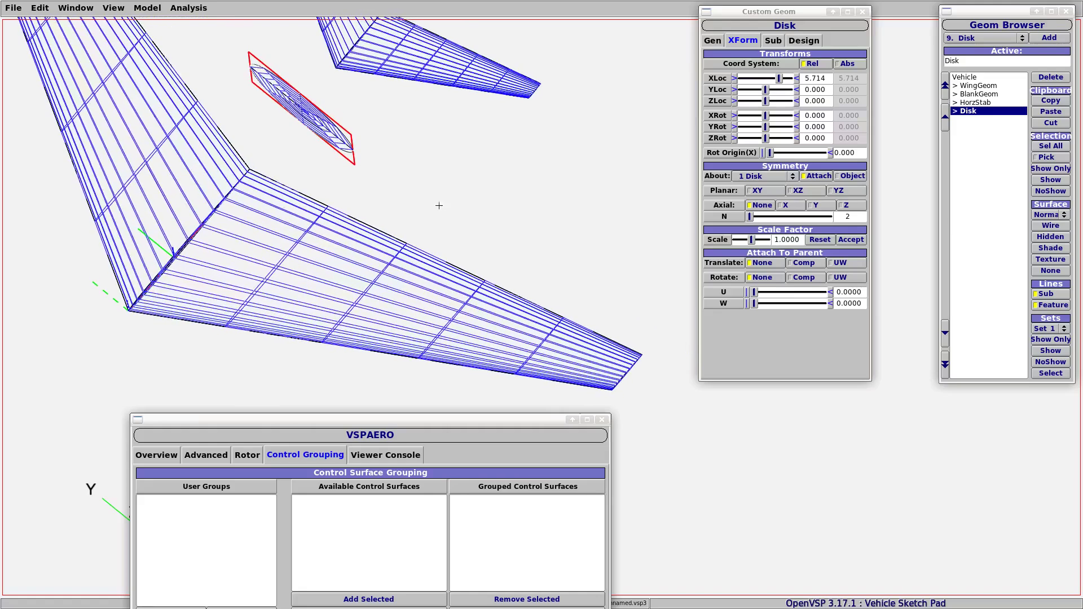
Add a Control Surf sub-surface to Surf 0 of the WingGeom
{"action": "left_click_drag", "start_coordinate": [796, 23], "coordinate": [837, 26]}
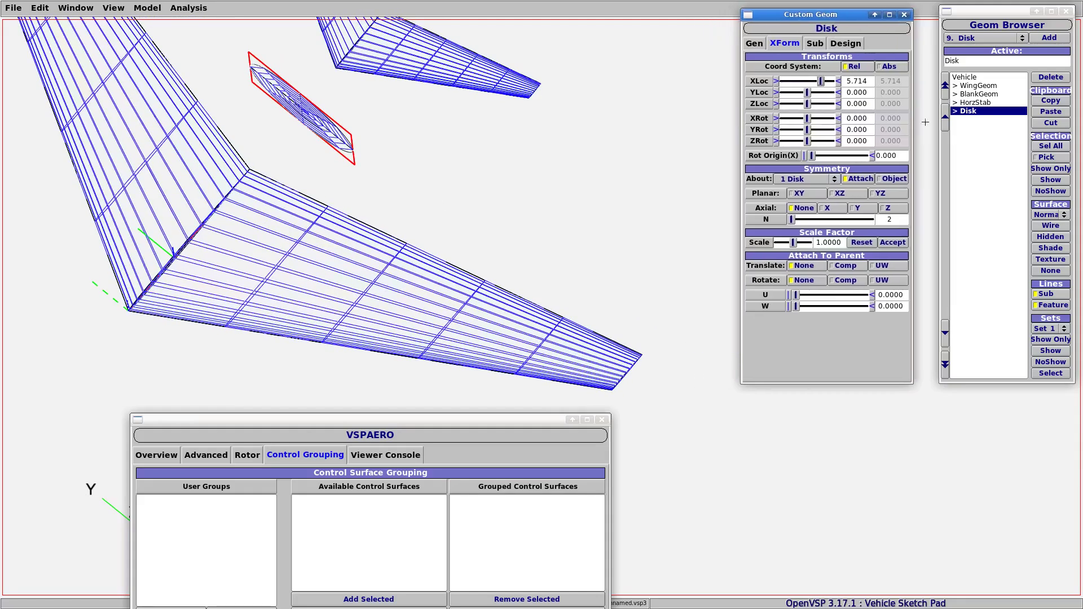
{"action": "left_click", "coordinate": [980, 94]}
{"action": "left_click", "coordinate": [979, 85]}
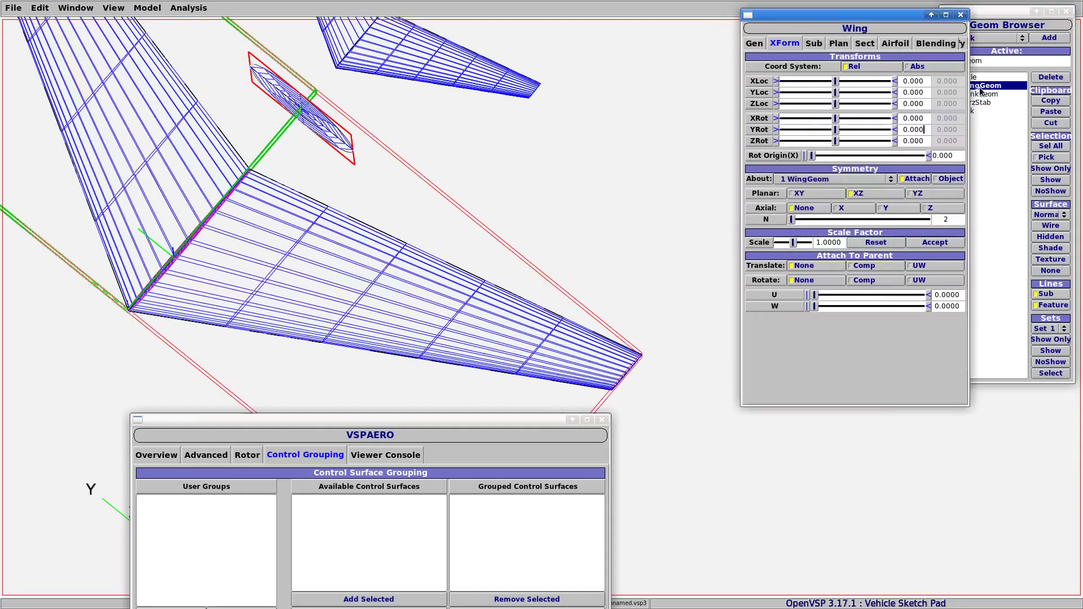
{"action": "left_click_drag", "start_coordinate": [890, 14], "coordinate": [855, 18]}
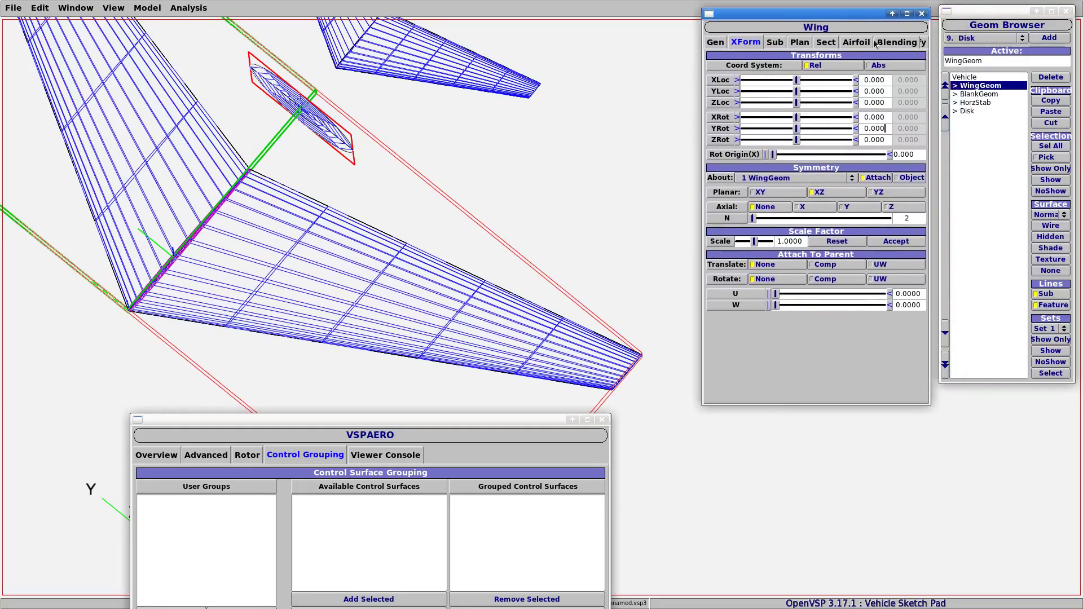
{"action": "left_click", "coordinate": [767, 44]}
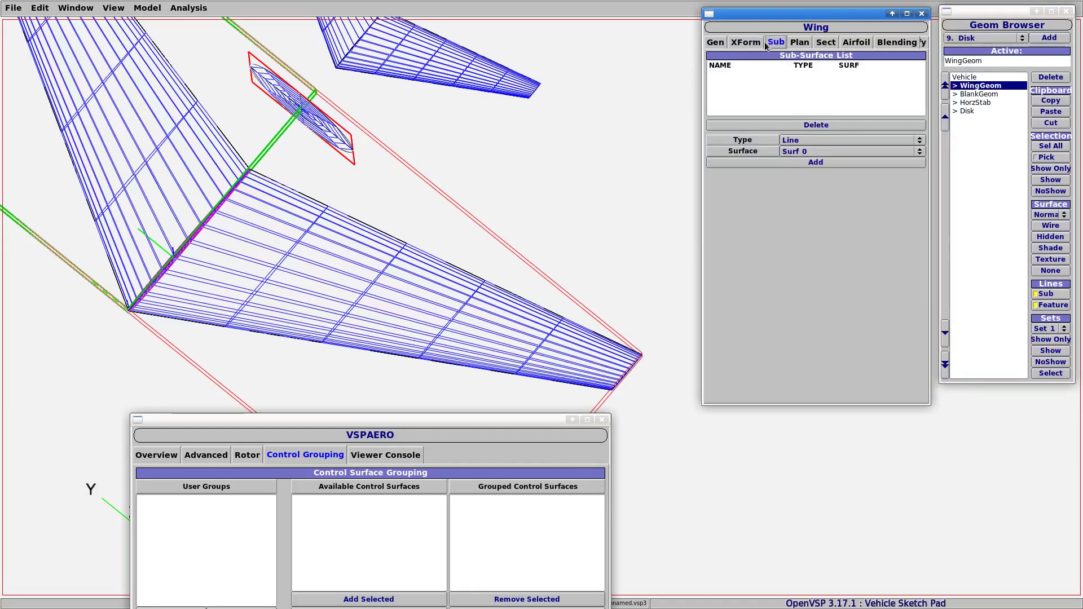
{"action": "left_click", "coordinate": [914, 141]}
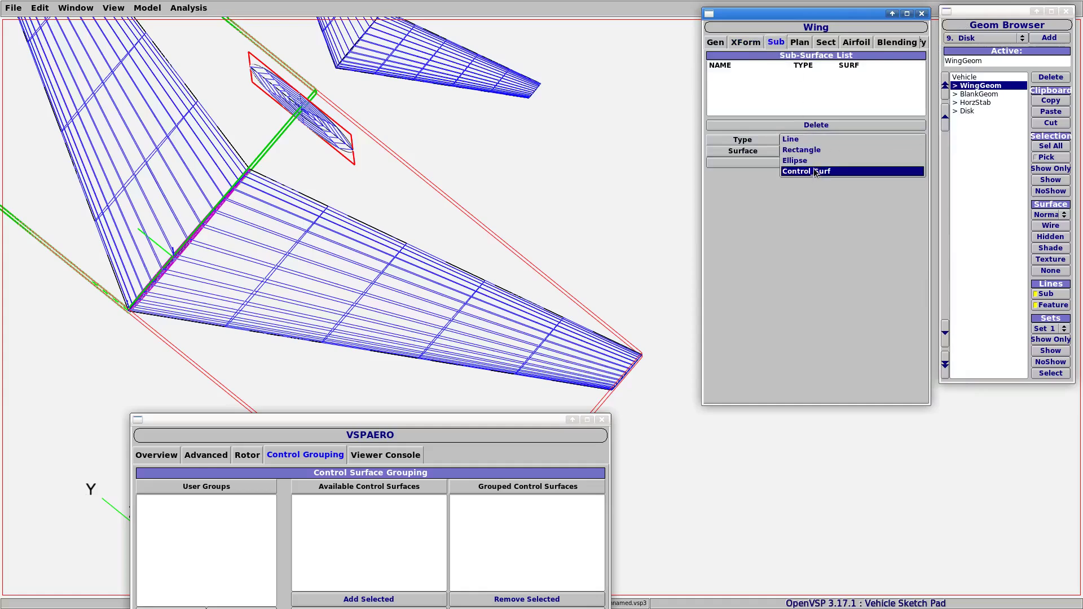
{"action": "left_click", "coordinate": [813, 171]}
{"action": "left_click", "coordinate": [919, 151]}
{"action": "left_click", "coordinate": [922, 155]}
{"action": "left_click", "coordinate": [838, 164]}
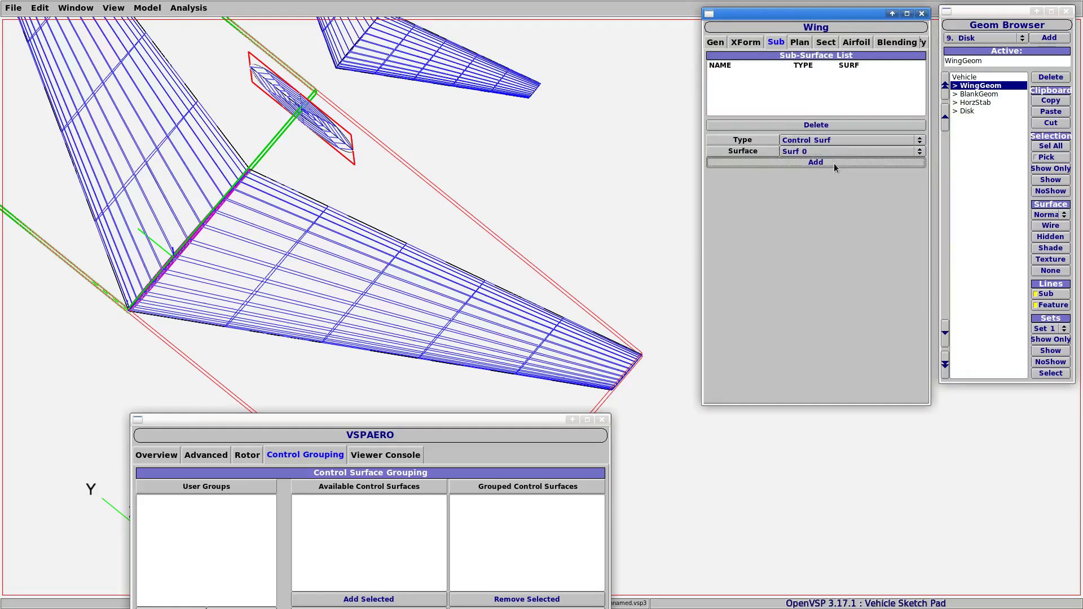
Examine the new control surface's outline and hinge line on both halves of the wing
{"action": "left_click_drag", "start_coordinate": [464, 308], "coordinate": [217, 307]}
{"action": "right_click_drag", "start_coordinate": [216, 307], "coordinate": [387, 225]}
{"action": "scroll", "coordinate": [196, 229], "scroll_direction": "up", "scroll_amount": 5}
{"action": "left_click_drag", "start_coordinate": [387, 225], "coordinate": [244, 63]}
{"action": "scroll", "coordinate": [435, 245], "scroll_direction": "up", "scroll_amount": 2}
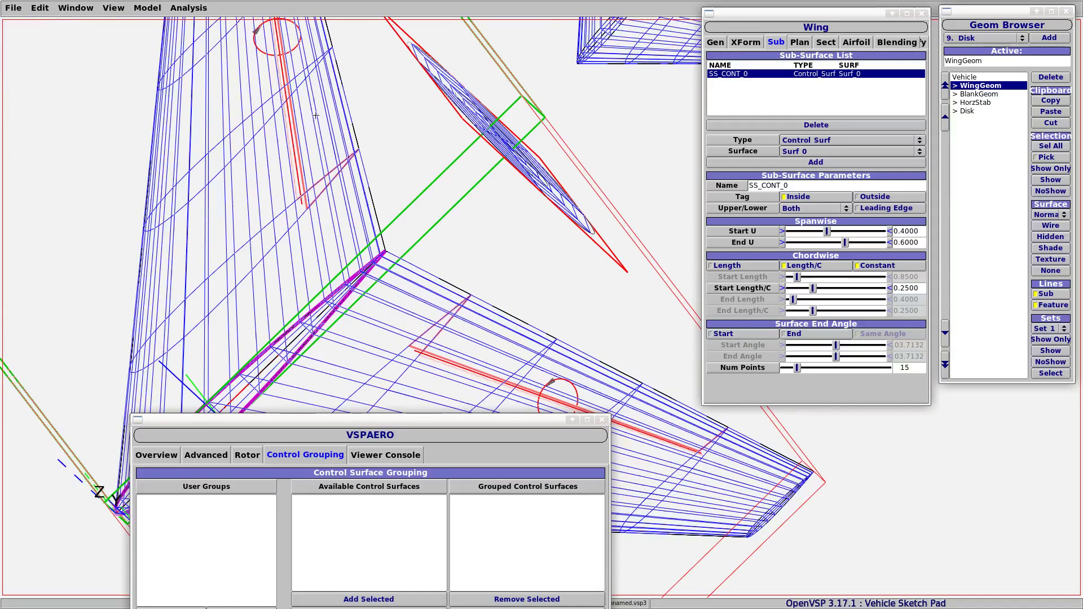
{"action": "scroll", "coordinate": [313, 115], "scroll_direction": "down", "scroll_amount": 1}
{"action": "left_click_drag", "start_coordinate": [357, 170], "coordinate": [541, 279]}
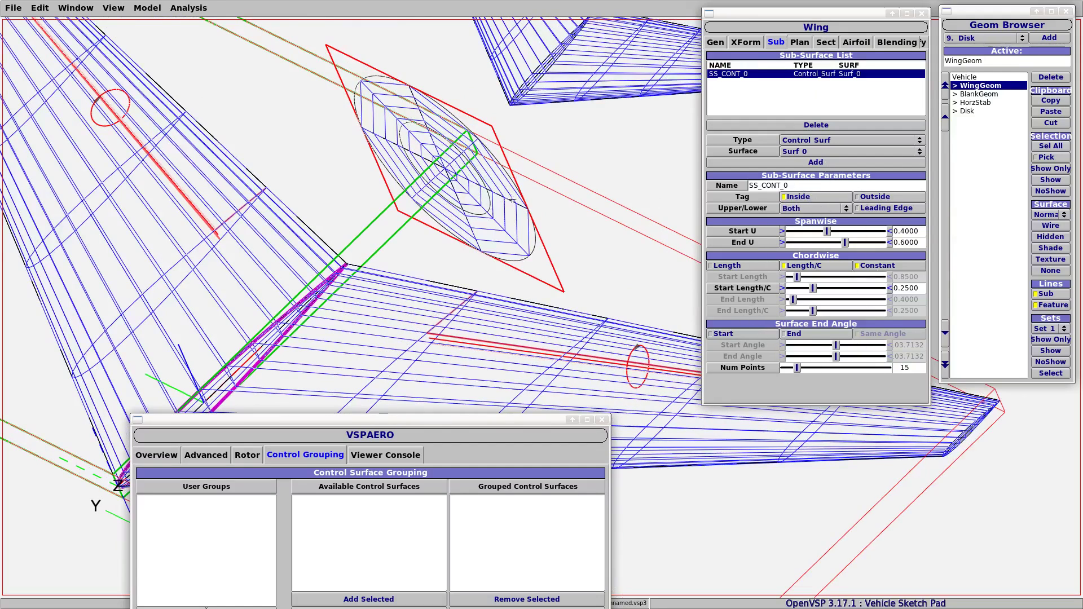
{"action": "scroll", "coordinate": [514, 194], "scroll_direction": "down", "scroll_amount": 2}
{"action": "left_click_drag", "start_coordinate": [514, 194], "coordinate": [557, 295]}
{"action": "right_click_drag", "start_coordinate": [558, 294], "coordinate": [393, 179]}
Resize the control surface to Start U 0.4207, End U 0.5732 and Start Length/C 0.2439, and shade the wing
{"action": "left_click_drag", "start_coordinate": [812, 285], "coordinate": [810, 288]}
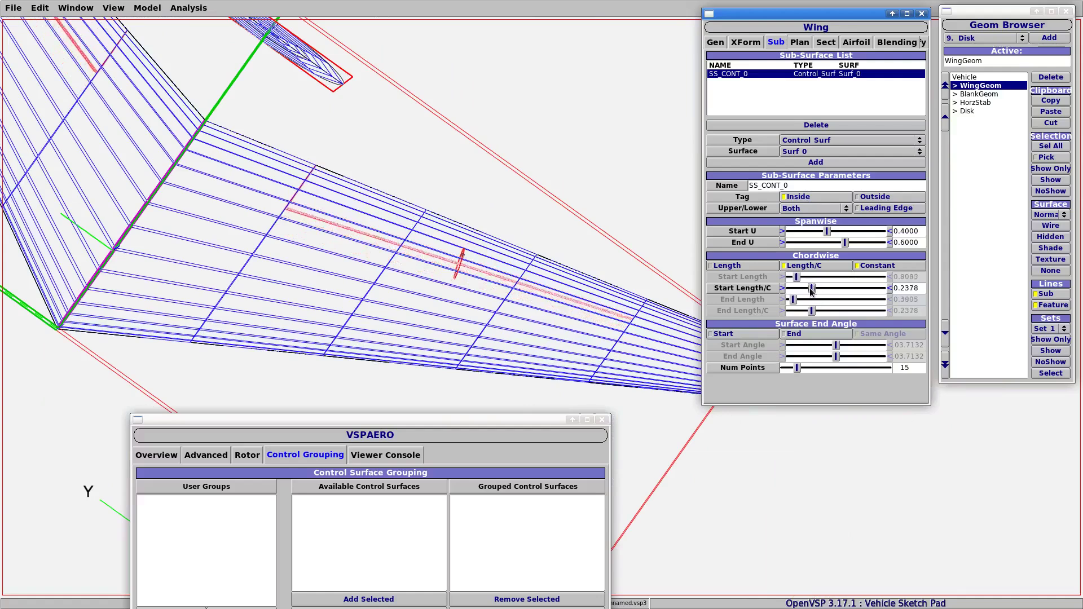
{"action": "left_click_drag", "start_coordinate": [826, 232], "coordinate": [845, 245]}
{"action": "left_click_drag", "start_coordinate": [530, 344], "coordinate": [540, 340]}
{"action": "left_click", "coordinate": [1050, 249]}
{"action": "mouse_move", "coordinate": [514, 242]}
{"action": "left_mouse_down"}
{"action": "mouse_move", "coordinate": [475, 208]}
{"action": "mouse_move", "coordinate": [485, 184]}
{"action": "mouse_move", "coordinate": [495, 191]}
{"action": "mouse_move", "coordinate": [463, 232]}
{"action": "mouse_move", "coordinate": [473, 250]}
{"action": "left_mouse_up"}
Create a VSPAERO control surface group containing both WingGeom SS_CONT_0 surfaces
{"action": "left_click_drag", "start_coordinate": [476, 419], "coordinate": [402, 58]}
{"action": "left_click", "coordinate": [256, 89]}
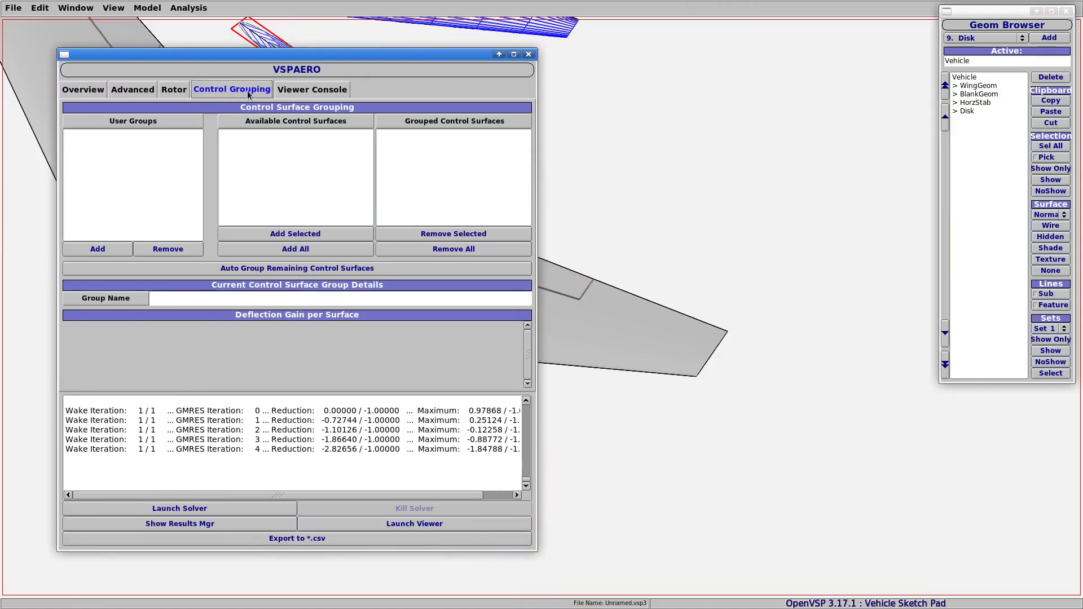
{"action": "left_click_drag", "start_coordinate": [260, 55], "coordinate": [258, 44]}
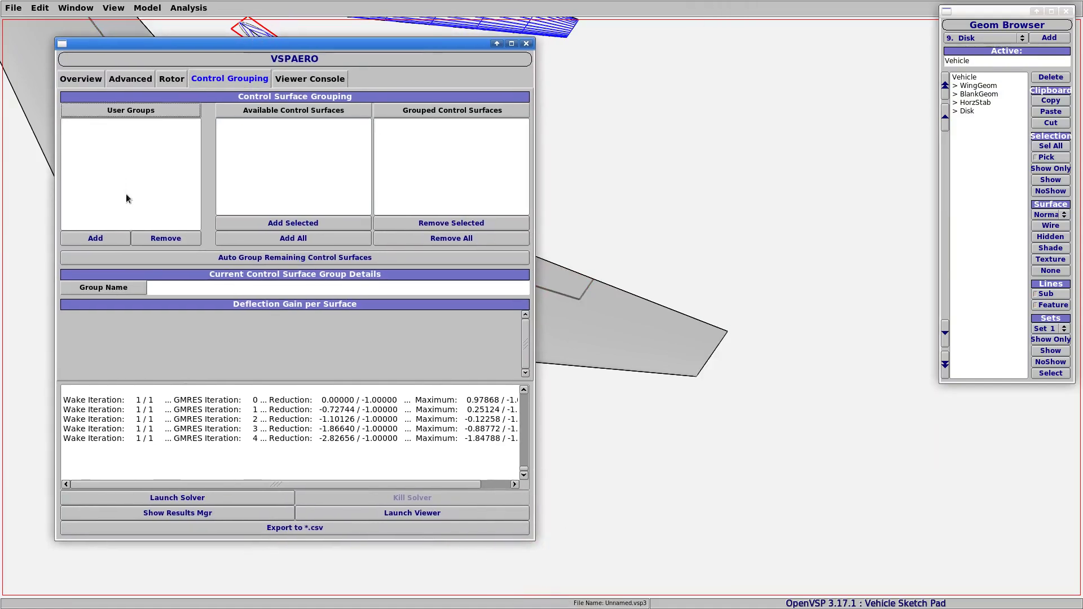
{"action": "left_click", "coordinate": [115, 239]}
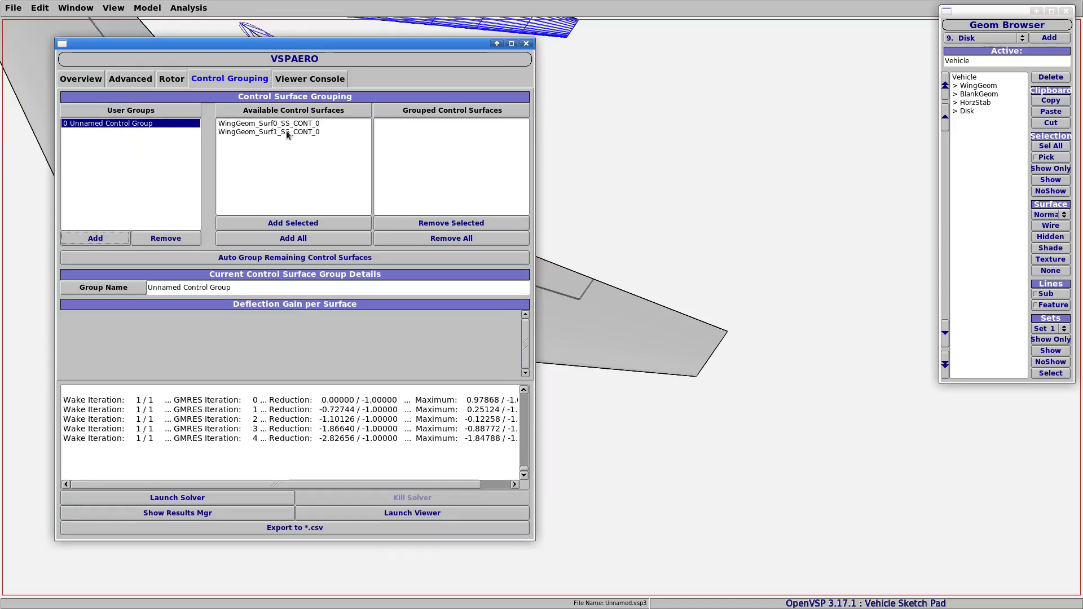
{"action": "left_click_drag", "start_coordinate": [273, 124], "coordinate": [273, 132]}
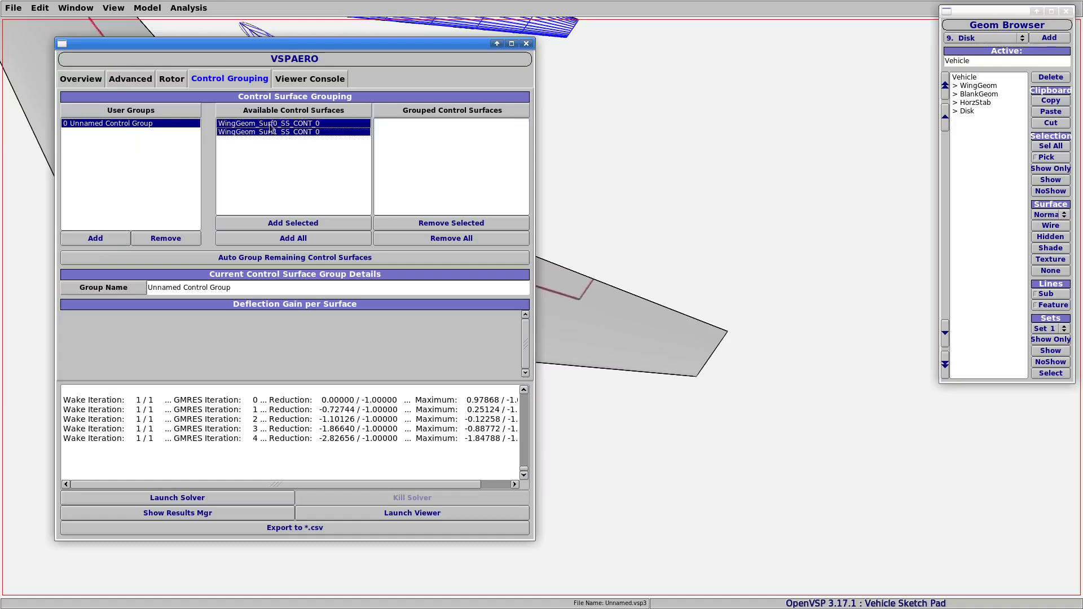
{"action": "left_click", "coordinate": [305, 224]}
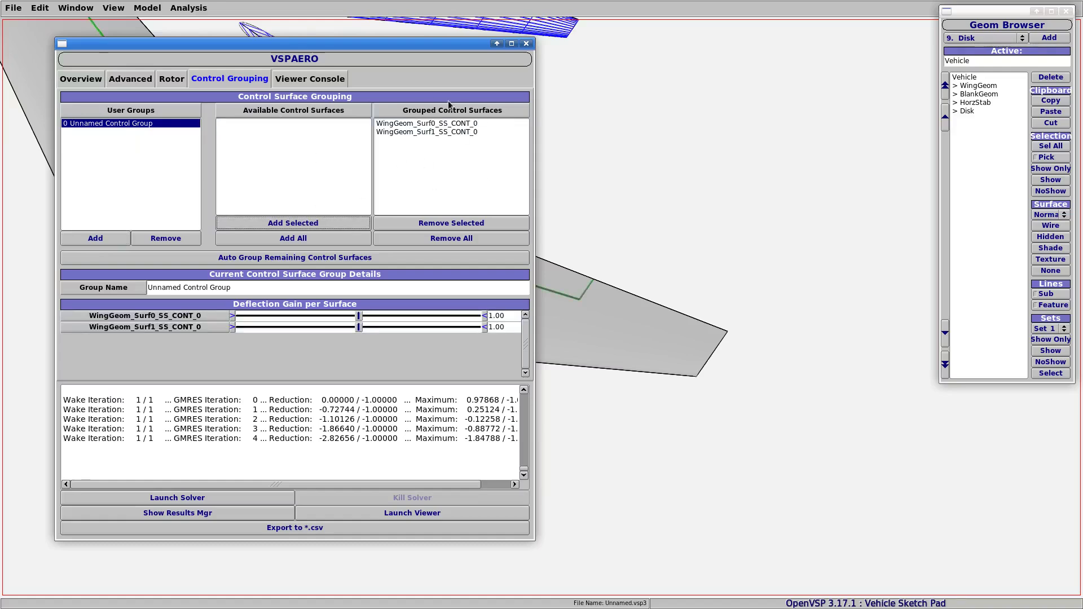
Rename the control surface group as Ailerons
{"action": "left_click_drag", "start_coordinate": [244, 286], "coordinate": [105, 284]}
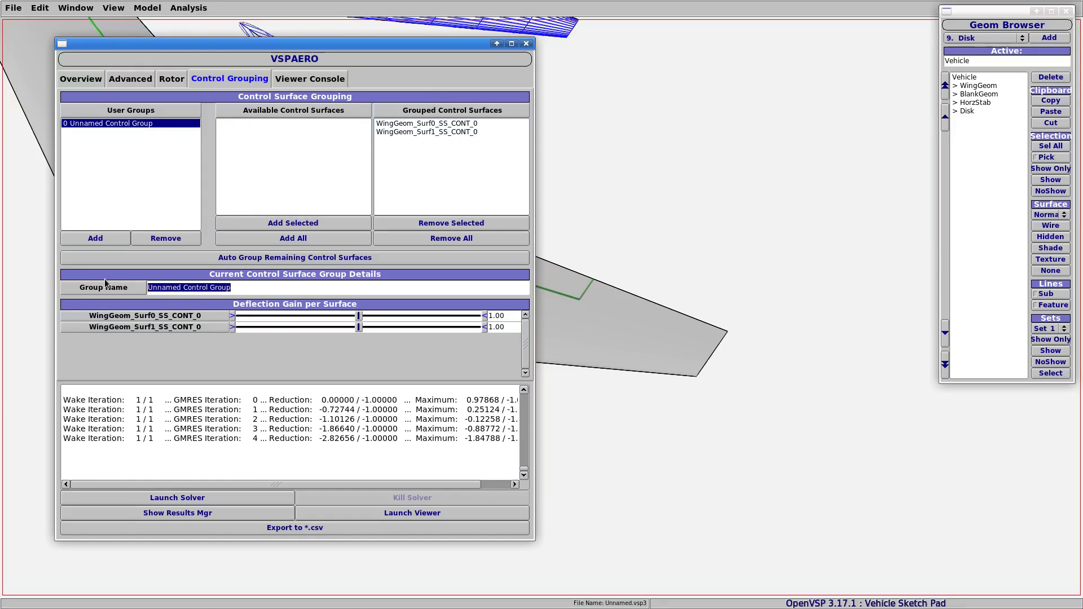
{"action": "type", "text": "All"}
{"action": "key", "text": "Return"}
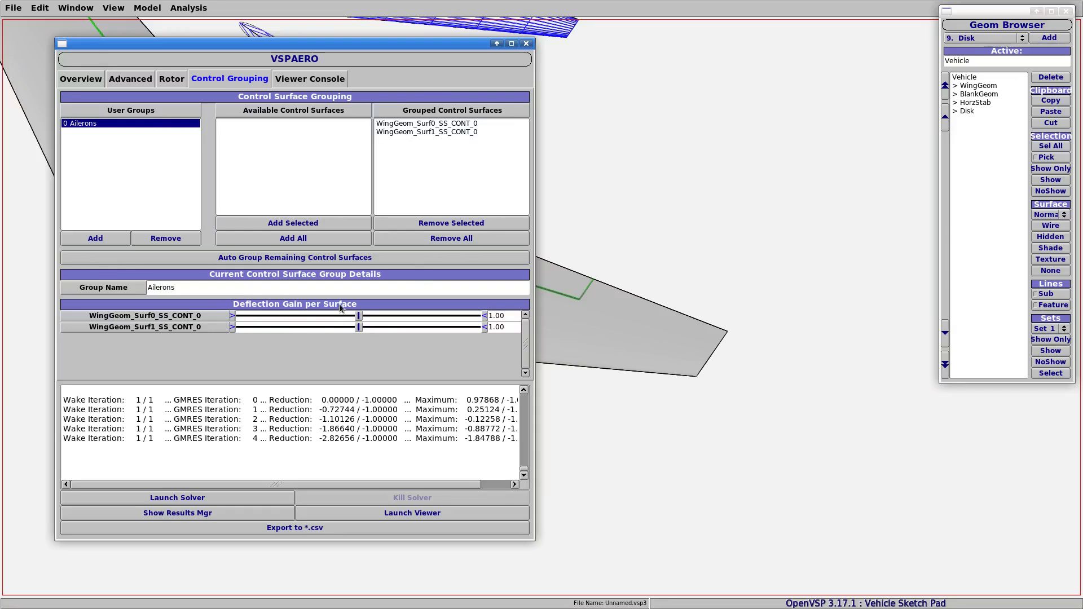
Set opposite deflection gains for the Ailerons group: 1.00 for WingGeom_Surf0_SS_CONT_0 and -1.00 for WingGeom_Surf1_SS_CONT_0
{"action": "left_click_drag", "start_coordinate": [511, 315], "coordinate": [486, 315]}
{"action": "left_click", "coordinate": [505, 317]}
{"action": "left_click_drag", "start_coordinate": [374, 48], "coordinate": [791, 74]}
{"action": "left_click_drag", "start_coordinate": [555, 70], "coordinate": [732, 85]}
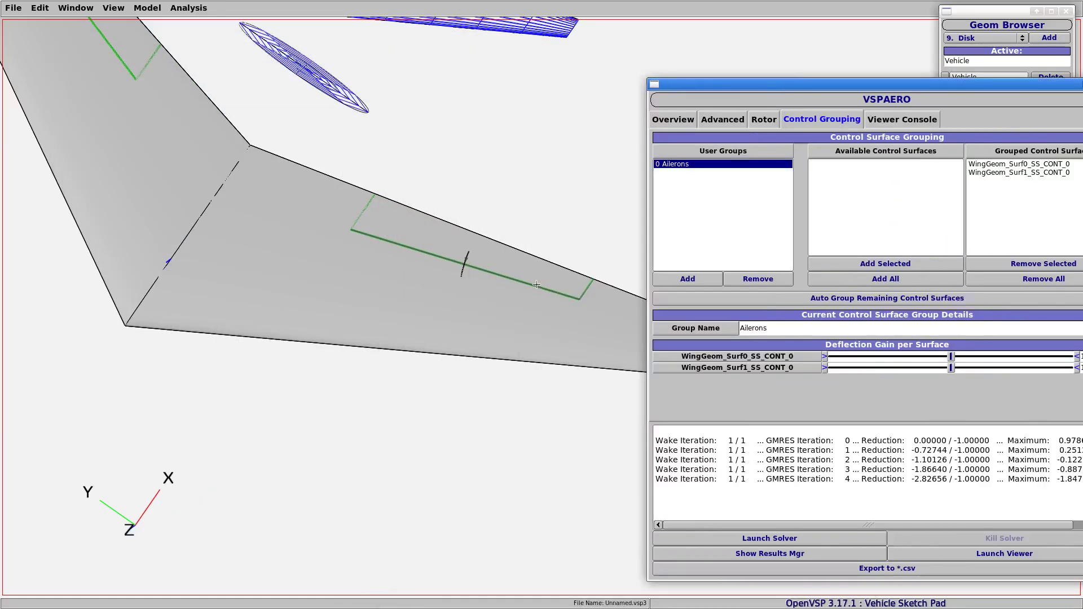
{"action": "right_click_drag", "start_coordinate": [441, 229], "coordinate": [452, 270]}
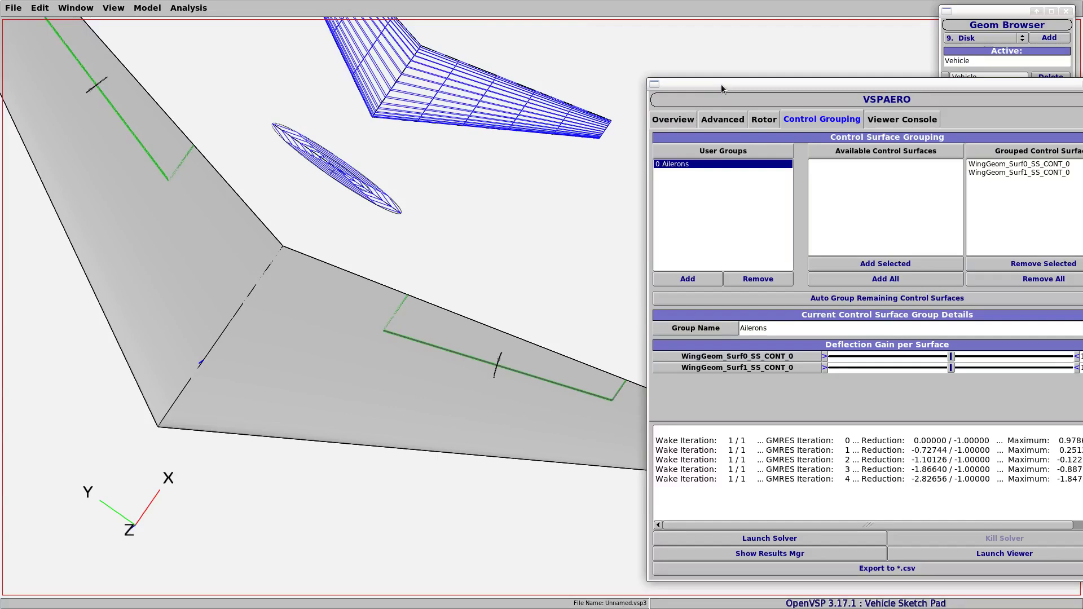
{"action": "left_click_drag", "start_coordinate": [725, 87], "coordinate": [389, 46]}
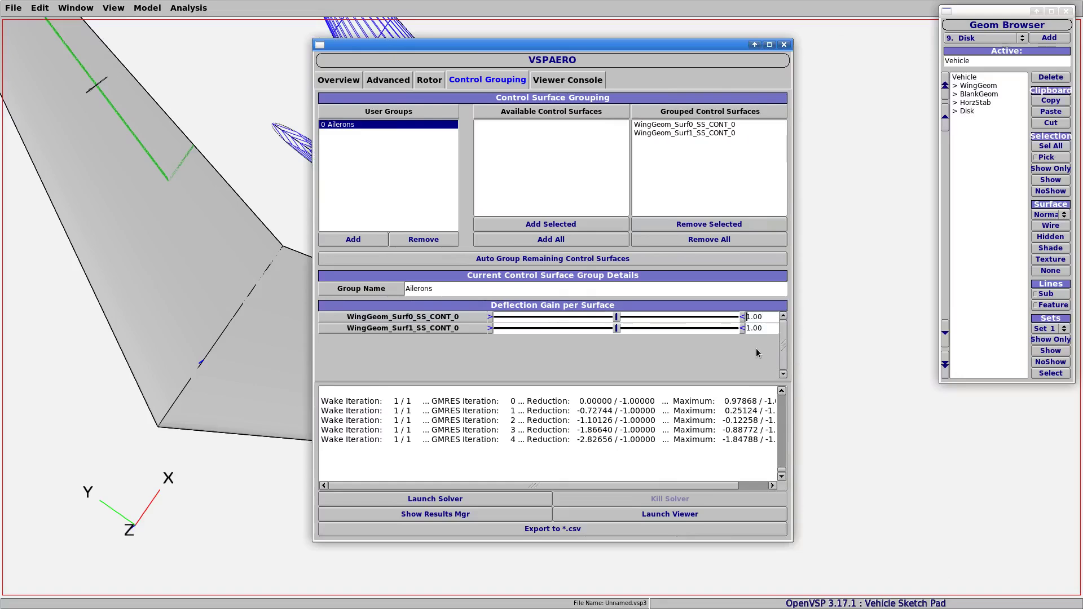
{"action": "type", "text": "-"}
{"action": "key", "text": "Return"}
{"action": "left_click", "coordinate": [761, 316]}
{"action": "left_click_drag", "start_coordinate": [617, 52], "coordinate": [709, 55]}
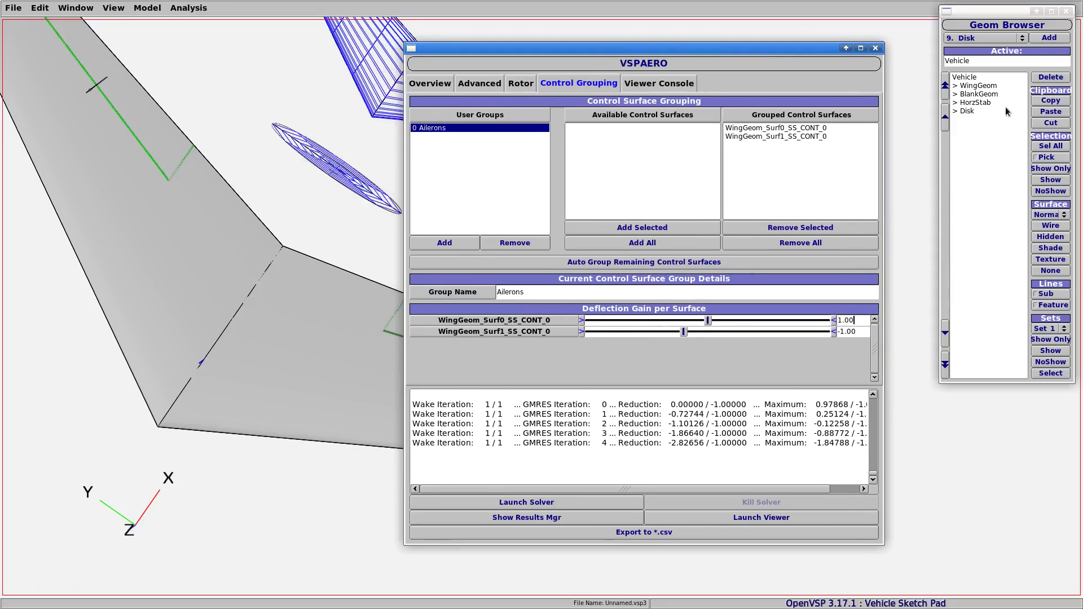
Delete the Disk component and view the remaining wing and stabilizer as a whole
{"action": "left_click", "coordinate": [980, 113]}
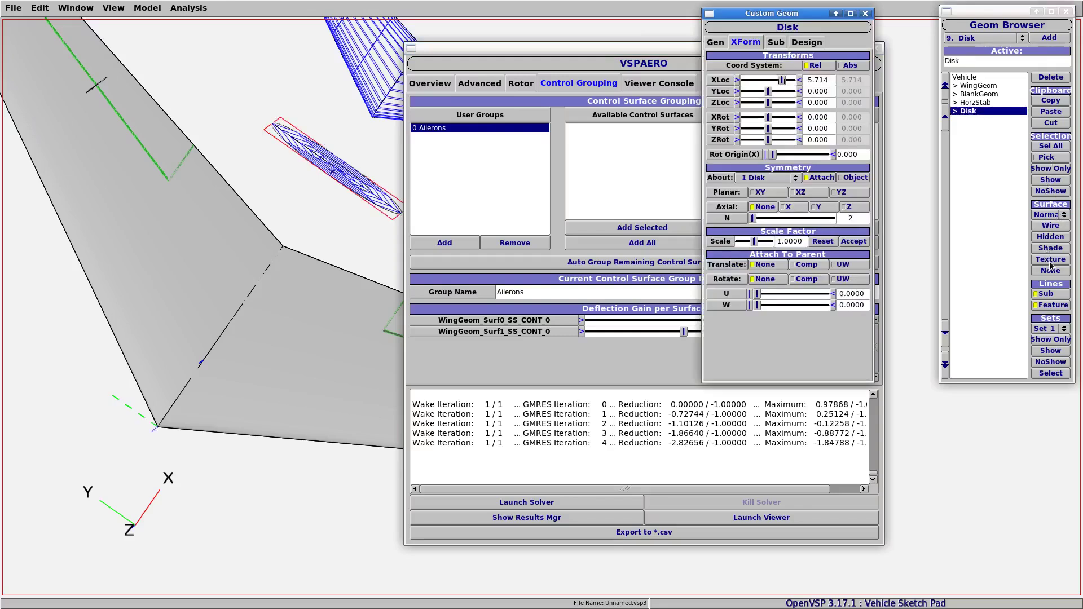
{"action": "left_click", "coordinate": [1050, 77]}
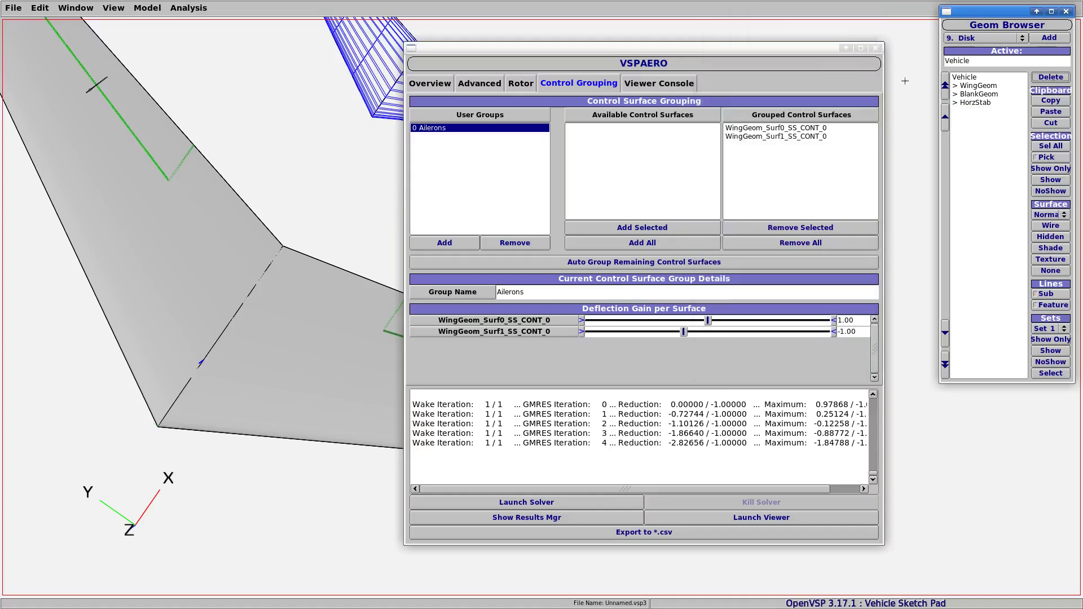
{"action": "left_click_drag", "start_coordinate": [566, 62], "coordinate": [909, 76]}
{"action": "scroll", "coordinate": [343, 239], "scroll_direction": "down", "scroll_amount": 5}
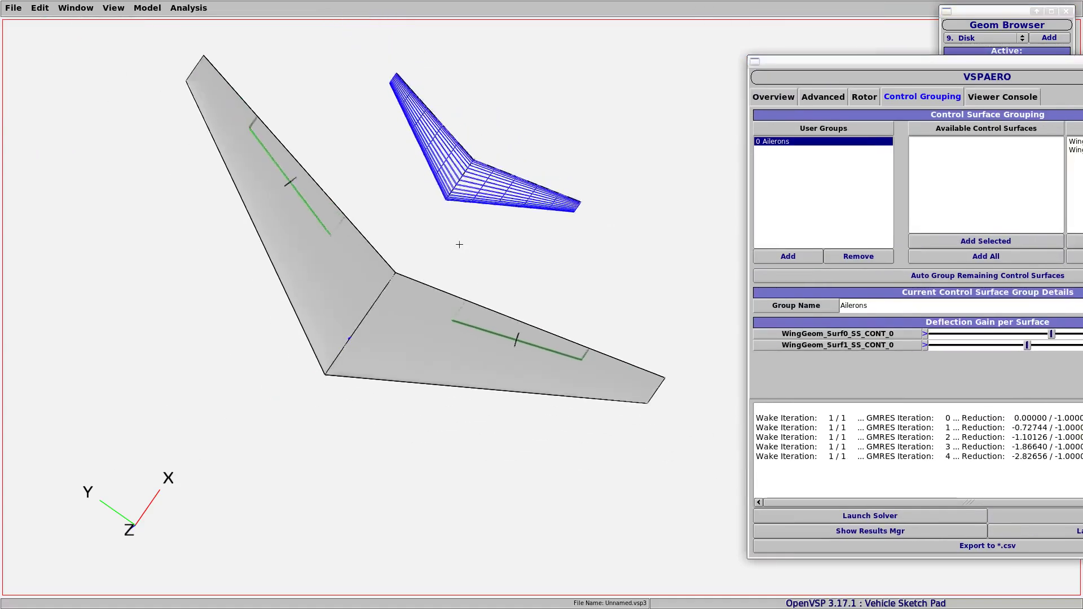
{"action": "left_click_drag", "start_coordinate": [342, 239], "coordinate": [419, 250]}
{"action": "left_click_drag", "start_coordinate": [513, 278], "coordinate": [466, 316]}
Show the WingGeom in hidden-line display and set its section's Num U to 26
{"action": "left_click_drag", "start_coordinate": [922, 62], "coordinate": [386, 476]}
{"action": "left_click", "coordinate": [984, 88]}
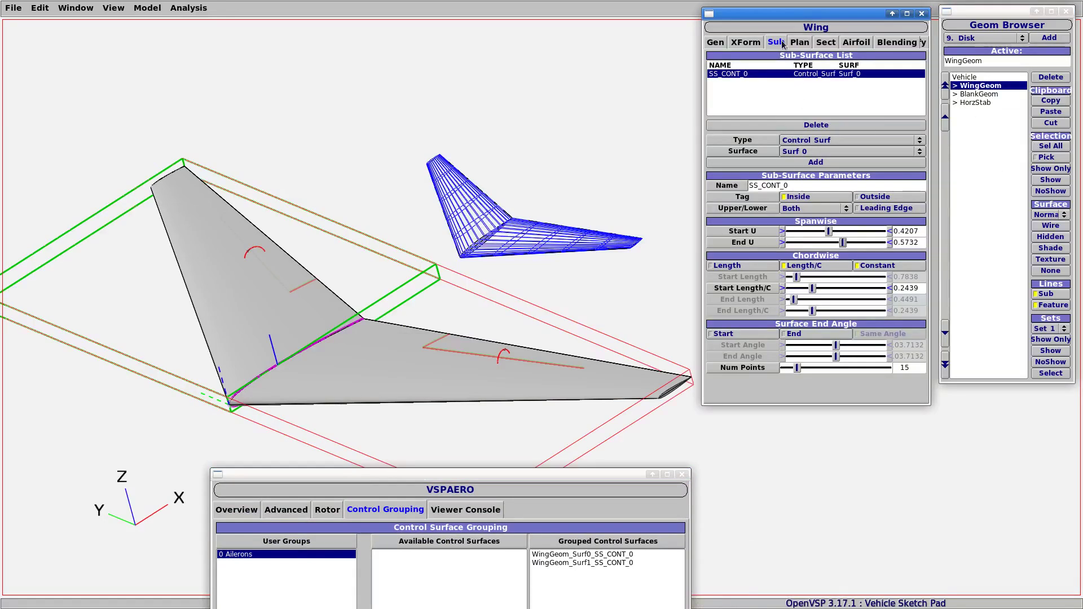
{"action": "left_click", "coordinate": [758, 42]}
{"action": "left_click", "coordinate": [799, 42]}
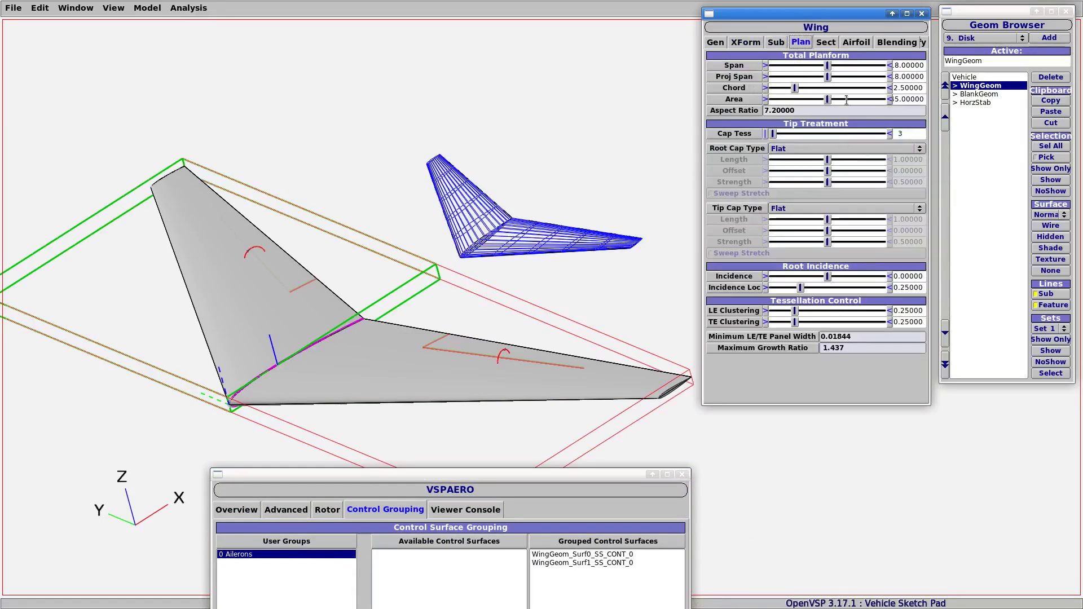
{"action": "left_click", "coordinate": [827, 42]}
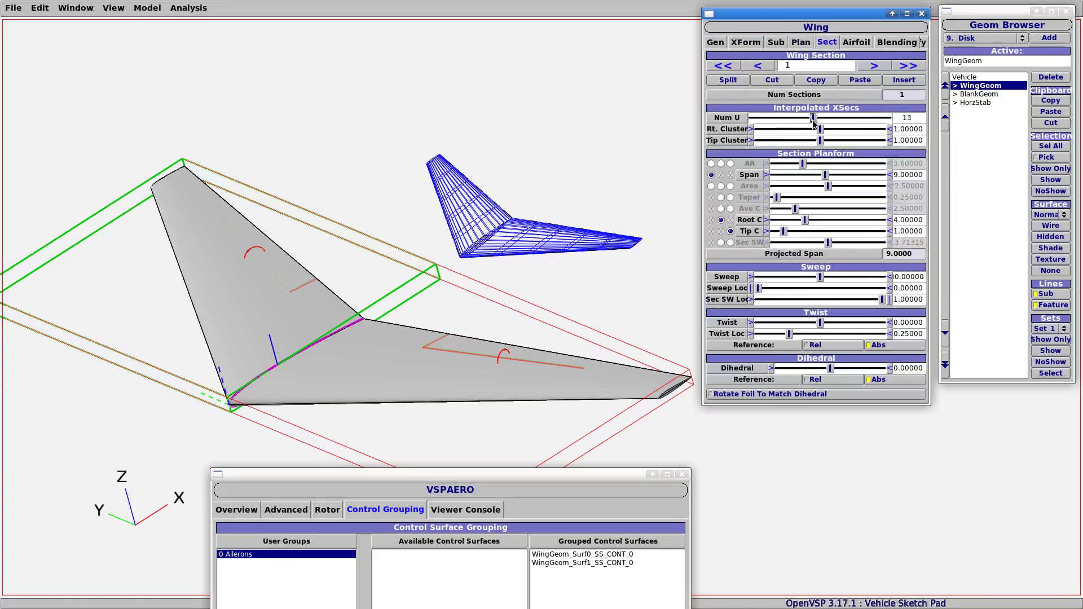
{"action": "left_click", "coordinate": [1060, 241]}
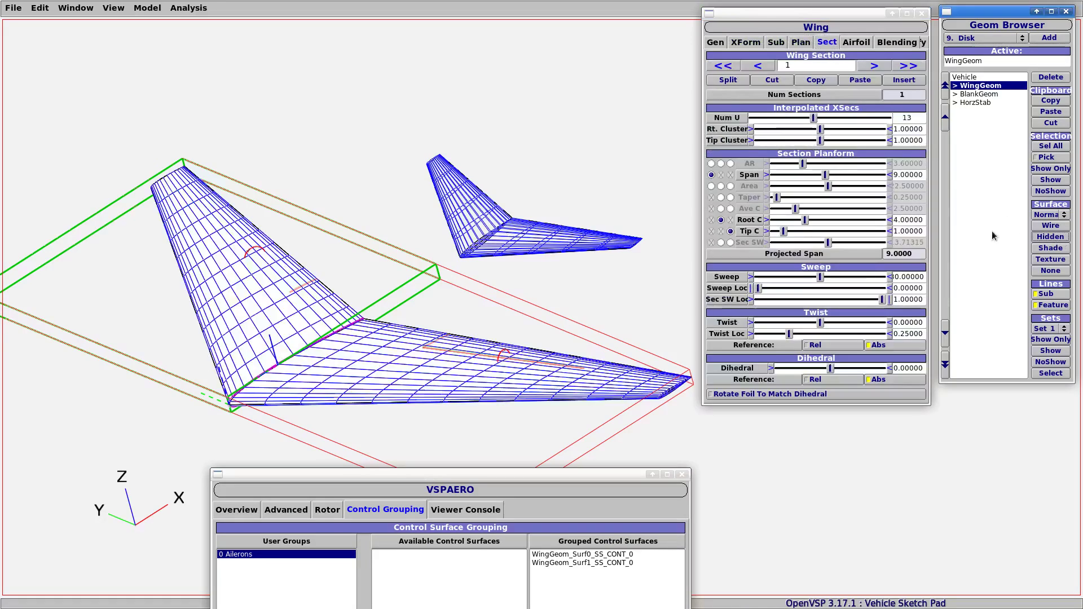
{"action": "left_click_drag", "start_coordinate": [815, 119], "coordinate": [906, 129]}
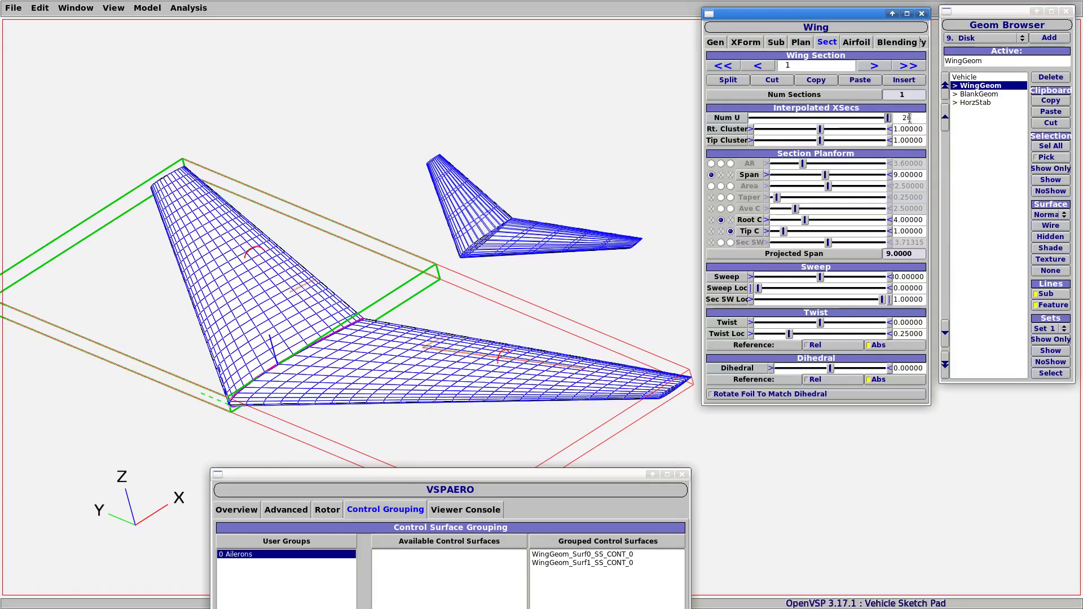
Set the HorzStab section's Num U to 19
{"action": "left_click_drag", "start_coordinate": [457, 228], "coordinate": [514, 305]}
{"action": "right_click_drag", "start_coordinate": [494, 268], "coordinate": [478, 275]}
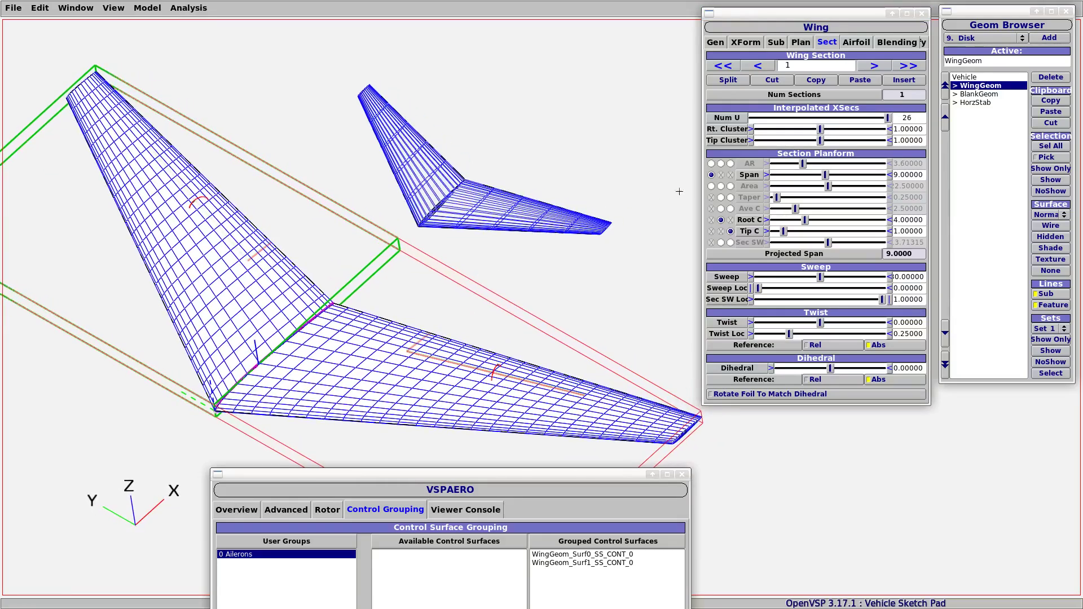
{"action": "left_click", "coordinate": [976, 102]}
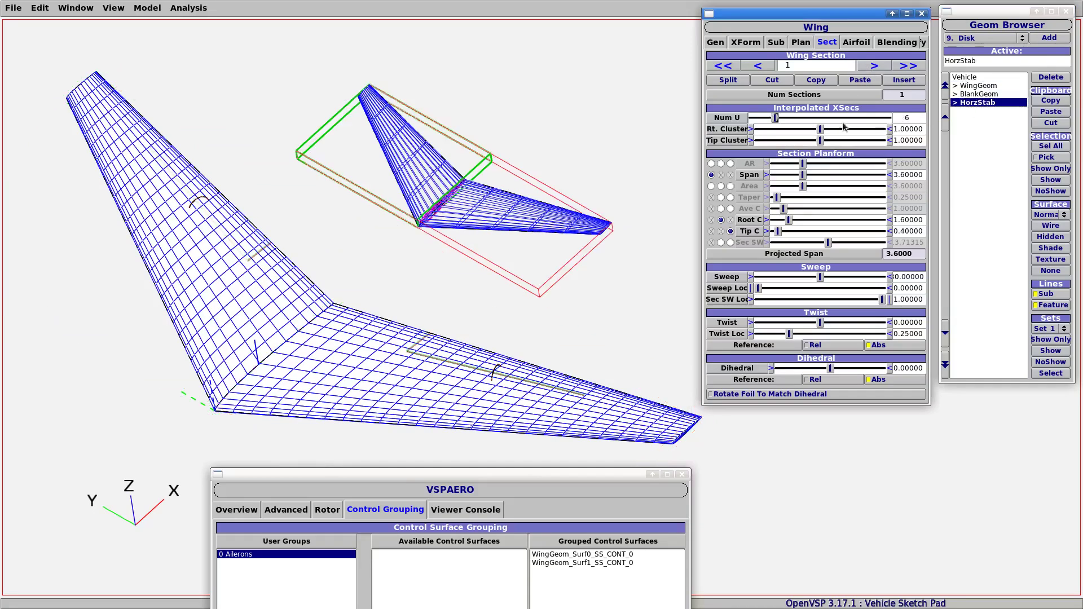
{"action": "left_click_drag", "start_coordinate": [778, 117], "coordinate": [849, 118]}
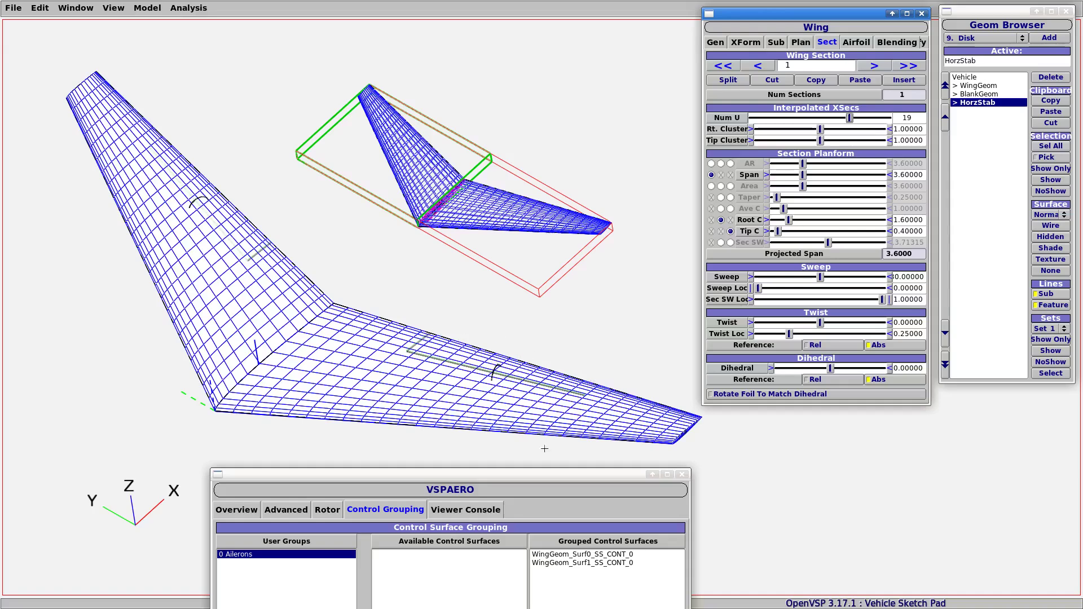
Rename the Ailerons control surface group as Flaps
{"action": "left_click_drag", "start_coordinate": [543, 479], "coordinate": [443, 51]}
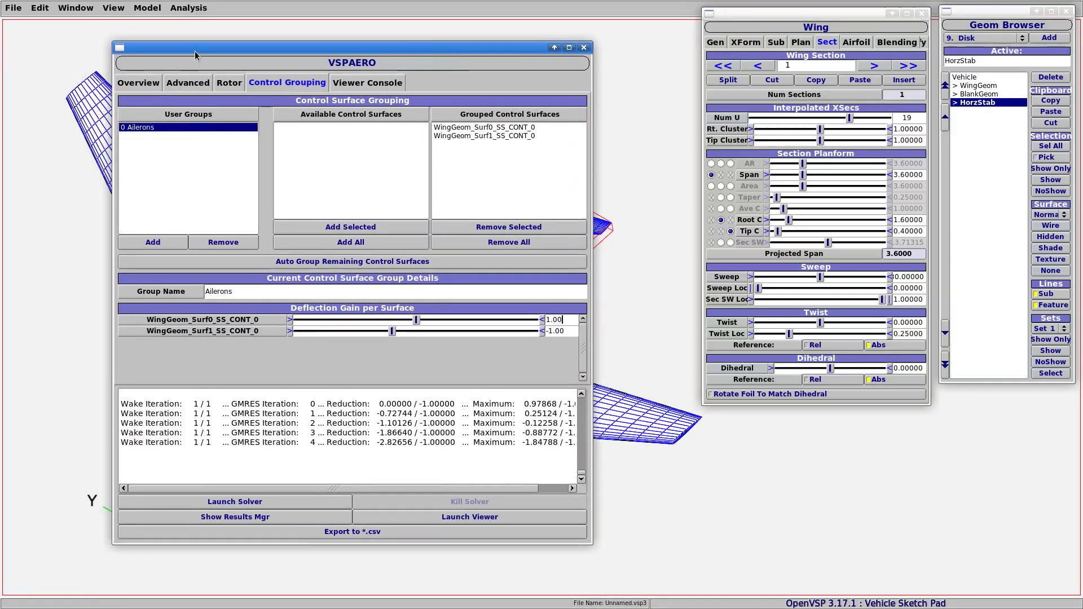
{"action": "left_click", "coordinate": [142, 81]}
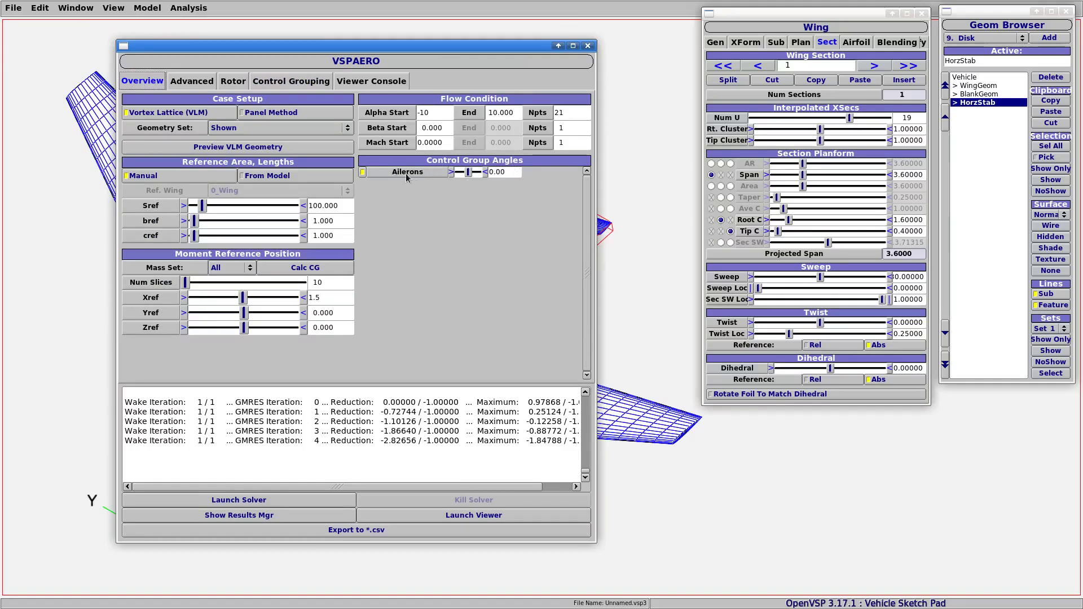
{"action": "left_click", "coordinate": [265, 83]}
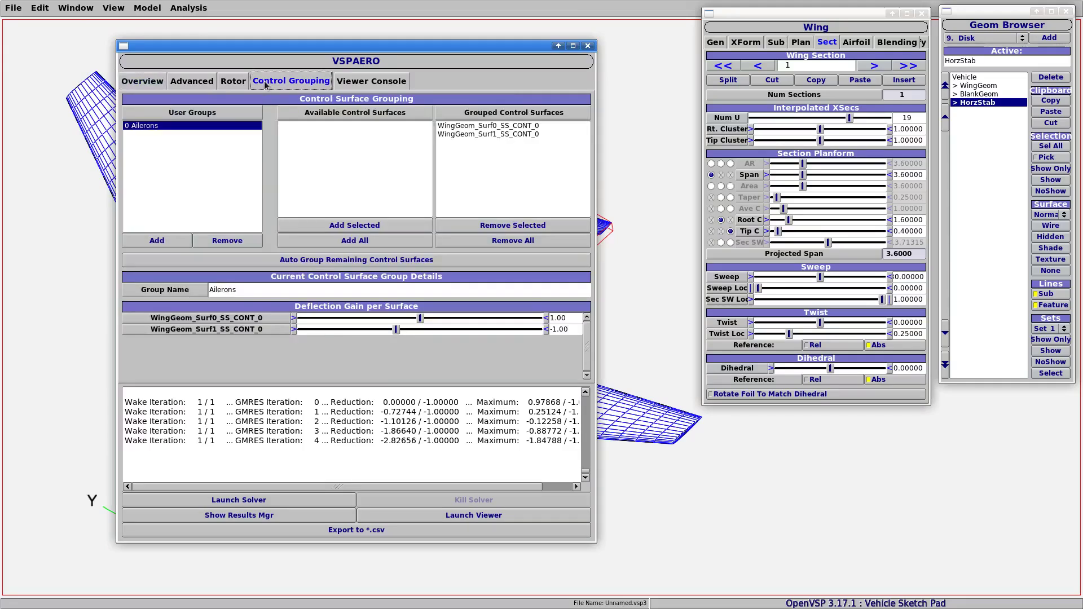
{"action": "left_click_drag", "start_coordinate": [248, 290], "coordinate": [196, 293]}
{"action": "type", "text": "Flaps"}
{"action": "key", "text": "Return"}
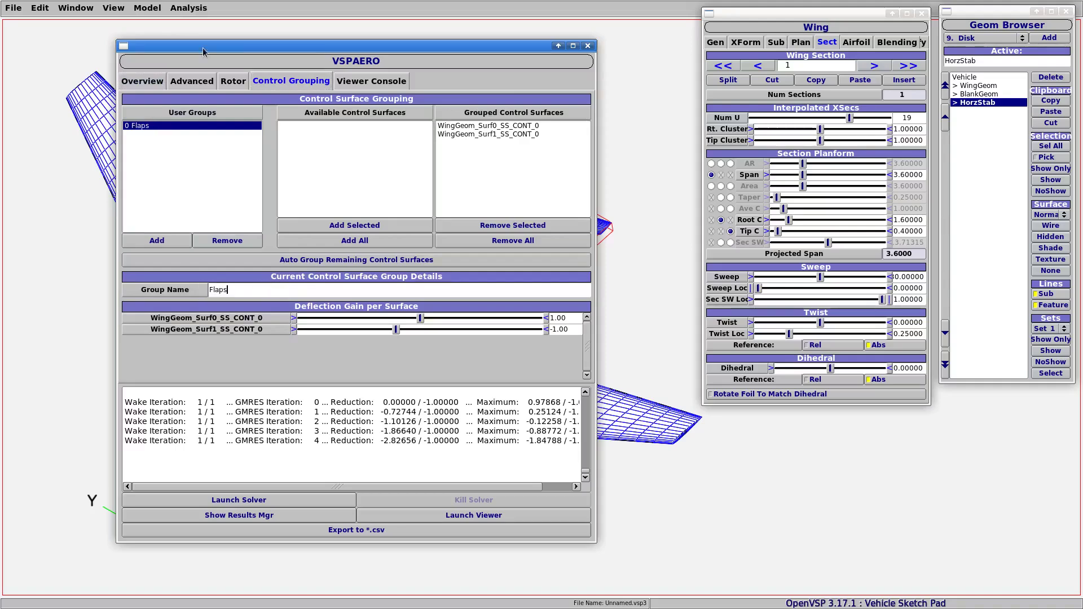
Set the Flaps control group angle to 15
{"action": "left_click", "coordinate": [142, 81]}
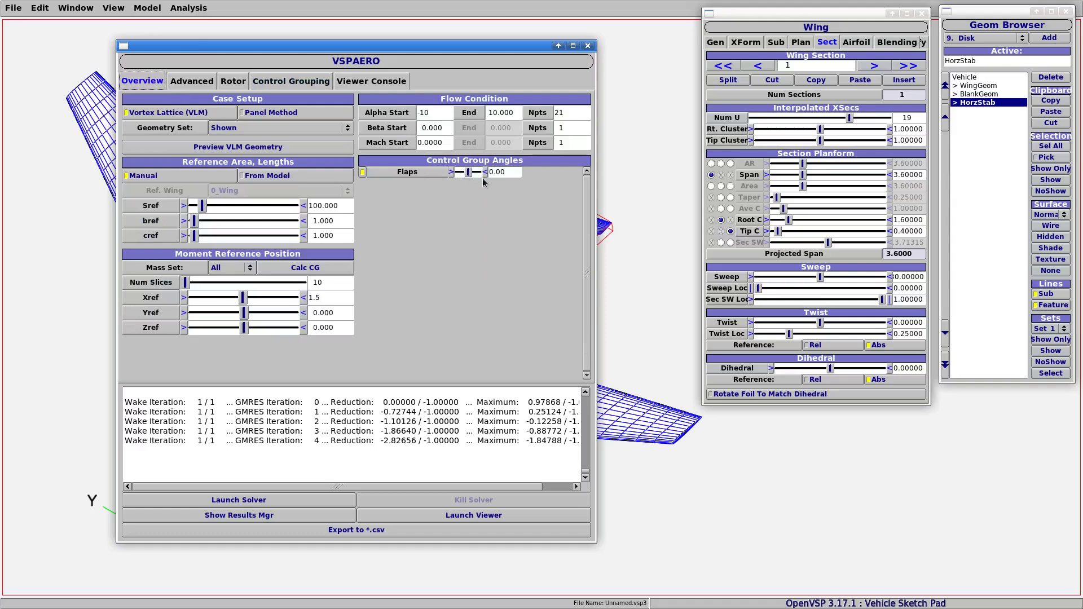
{"action": "double_click", "coordinate": [499, 172]}
{"action": "type", "text": "15"}
{"action": "key", "text": "Return"}
{"action": "left_click_drag", "start_coordinate": [409, 55], "coordinate": [362, 43]}
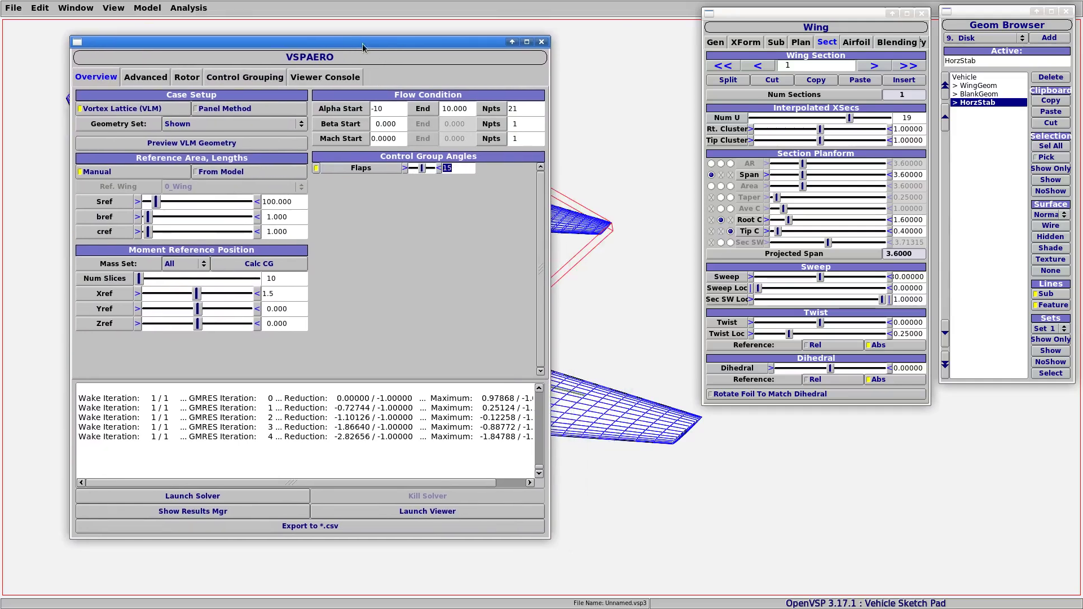
Launch the solver for the flap deflection case, kill the run and examine the wake iteration lines in its output
{"action": "left_click", "coordinate": [235, 498]}
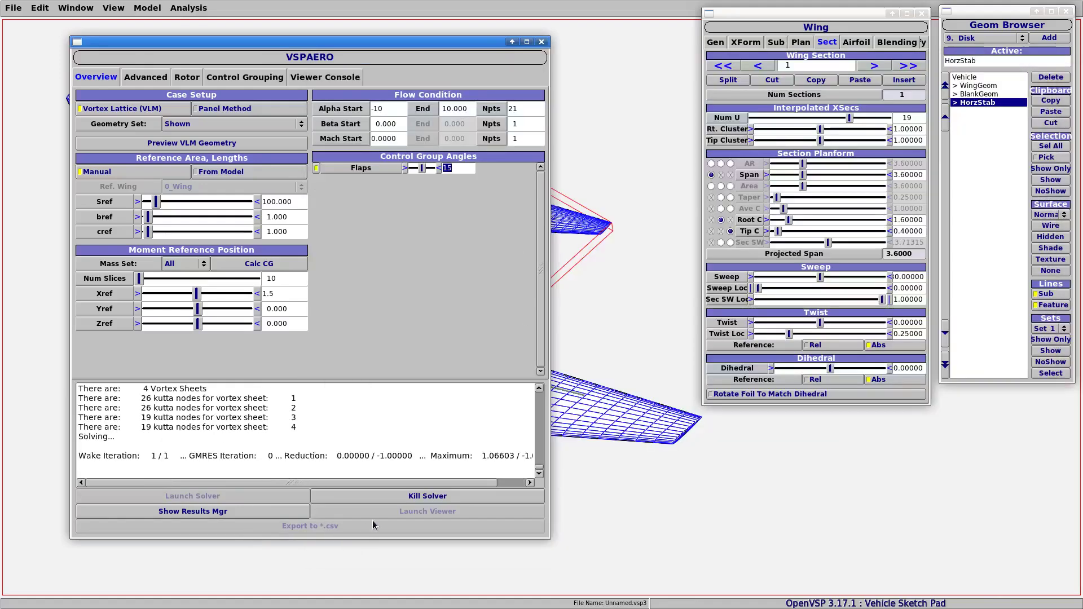
{"action": "left_click", "coordinate": [427, 496]}
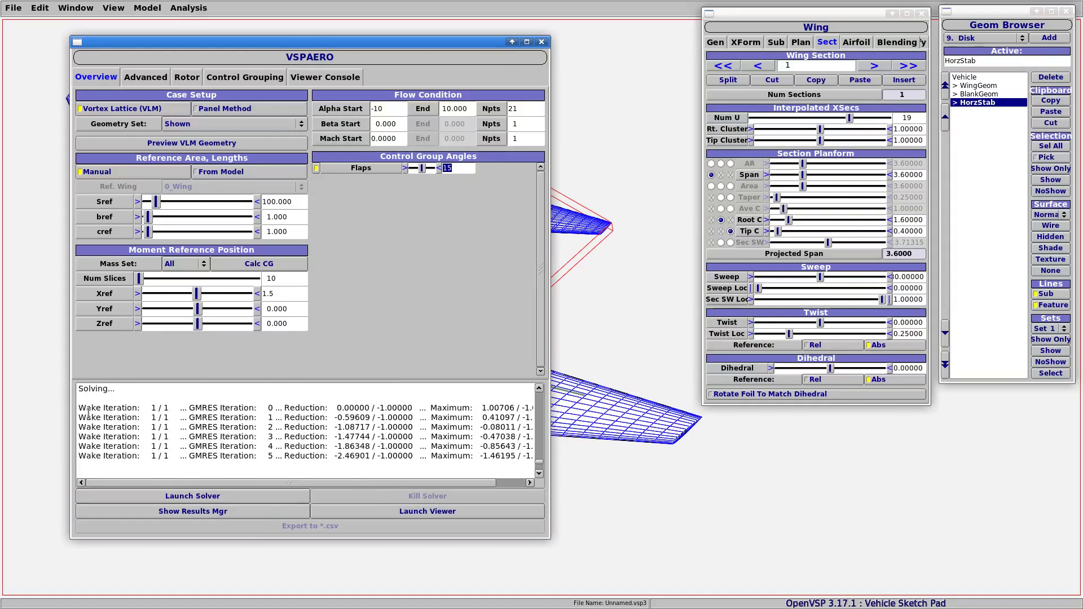
{"action": "left_click_drag", "start_coordinate": [87, 408], "coordinate": [179, 408]}
{"action": "left_click", "coordinate": [154, 407]}
Set the wake iteration count (Num It.) to 10 and launch the solver, killing the run after its first wake iterations
{"action": "left_click", "coordinate": [146, 77]}
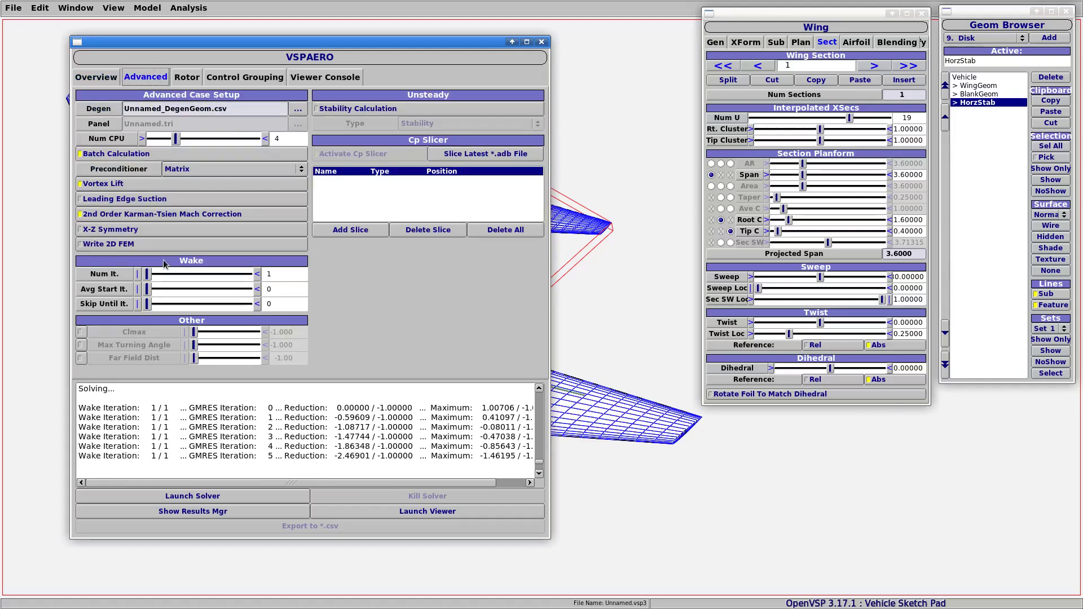
{"action": "left_click_drag", "start_coordinate": [148, 276], "coordinate": [212, 274]}
{"action": "left_click", "coordinate": [250, 497]}
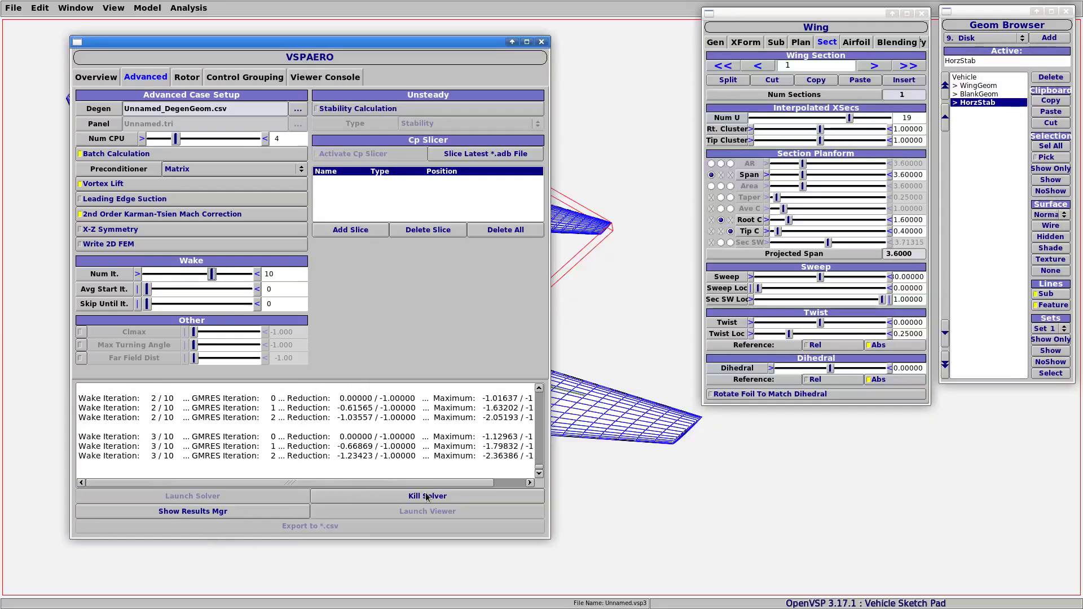
{"action": "left_click", "coordinate": [427, 497]}
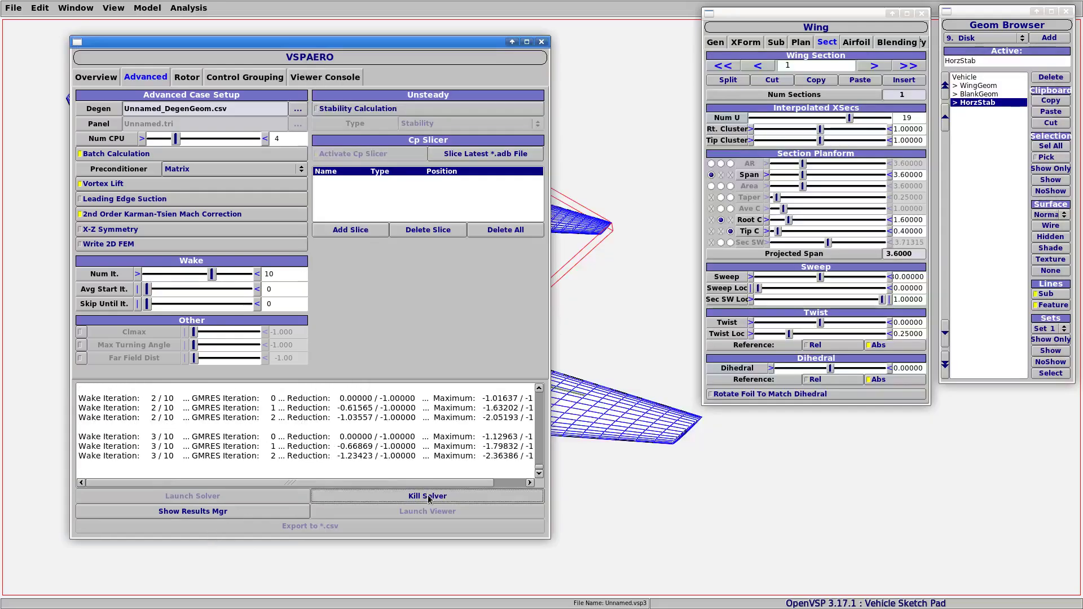
Set the flow condition to a single alpha point at 8 with Npts 1 and run the solver
{"action": "left_click", "coordinate": [97, 77]}
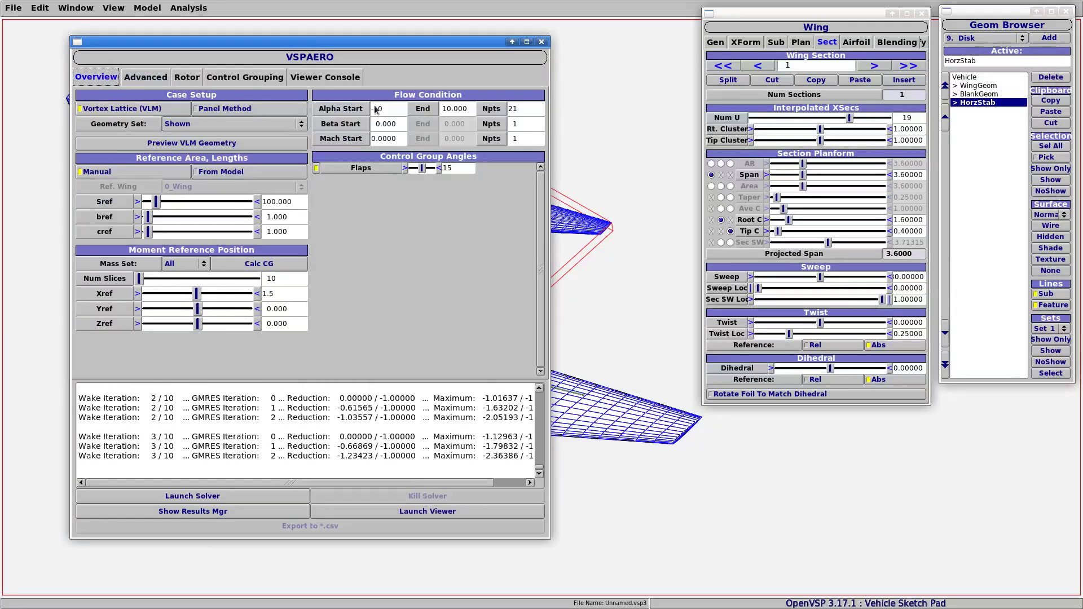
{"action": "left_click_drag", "start_coordinate": [388, 108], "coordinate": [373, 150]}
{"action": "left_click_drag", "start_coordinate": [395, 108], "coordinate": [365, 112]}
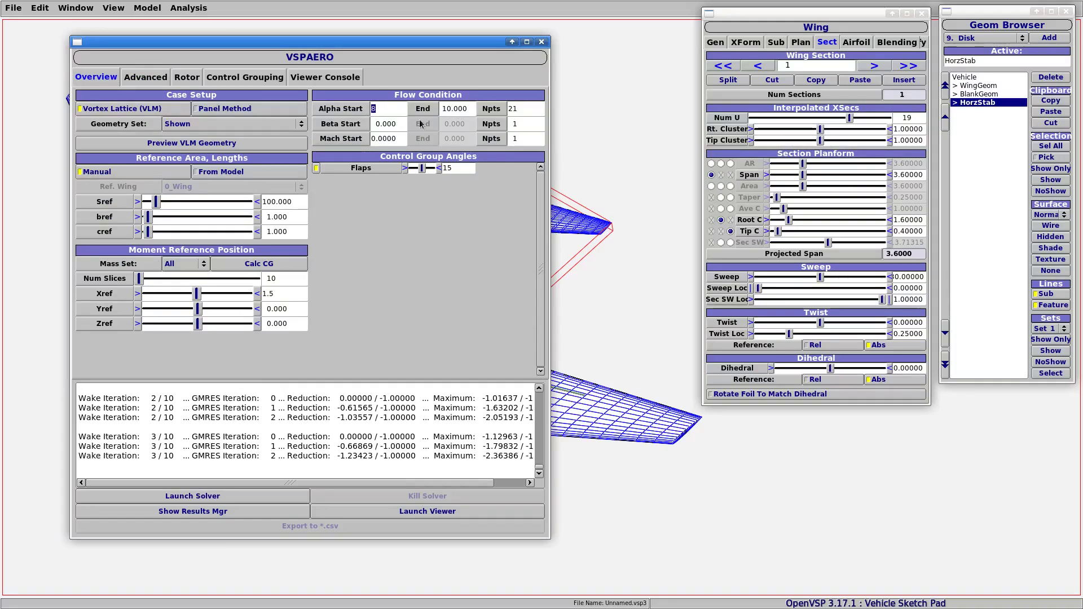
{"action": "left_click_drag", "start_coordinate": [517, 108], "coordinate": [451, 169]}
{"action": "type", "text": "1"}
{"action": "key", "text": "Return"}
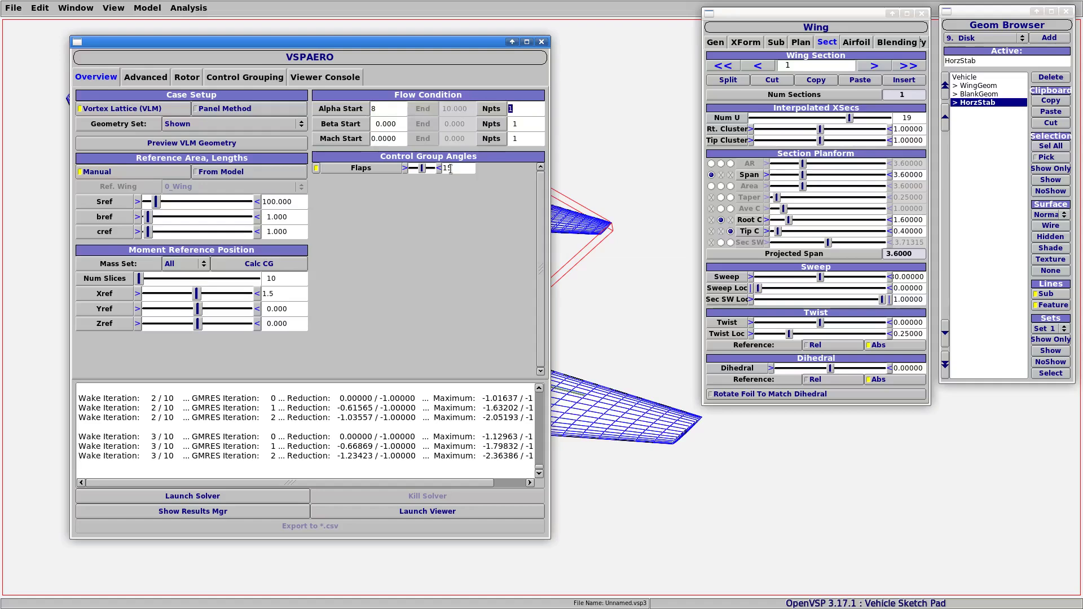
{"action": "left_click", "coordinate": [229, 500]}
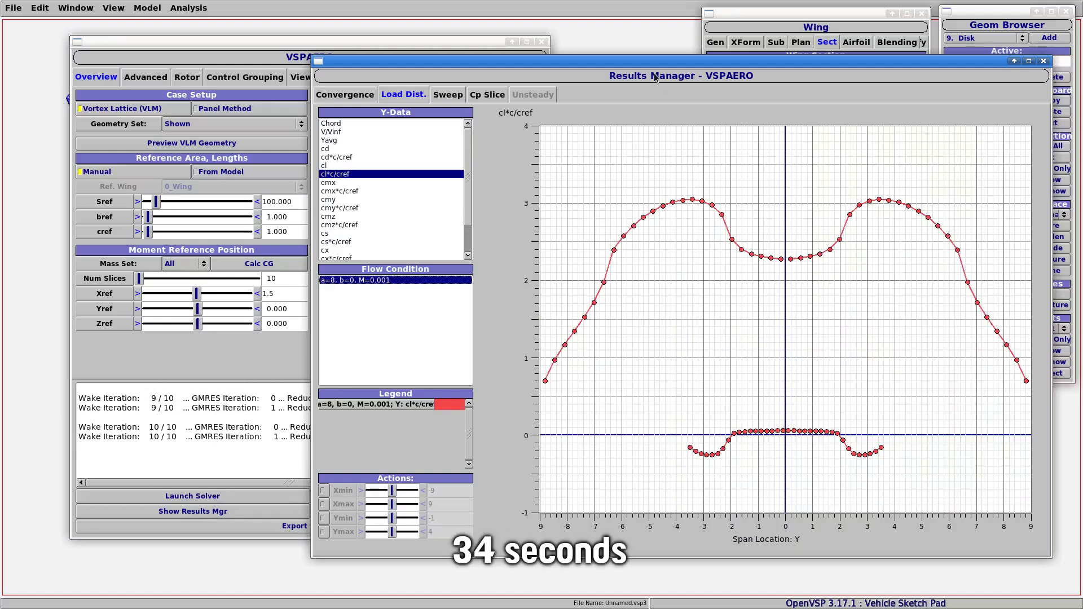
Examine the cl*c/cref load distribution and the CMy versus Alpha sweep plot, and close the results
{"action": "left_click_drag", "start_coordinate": [635, 61], "coordinate": [571, 59]}
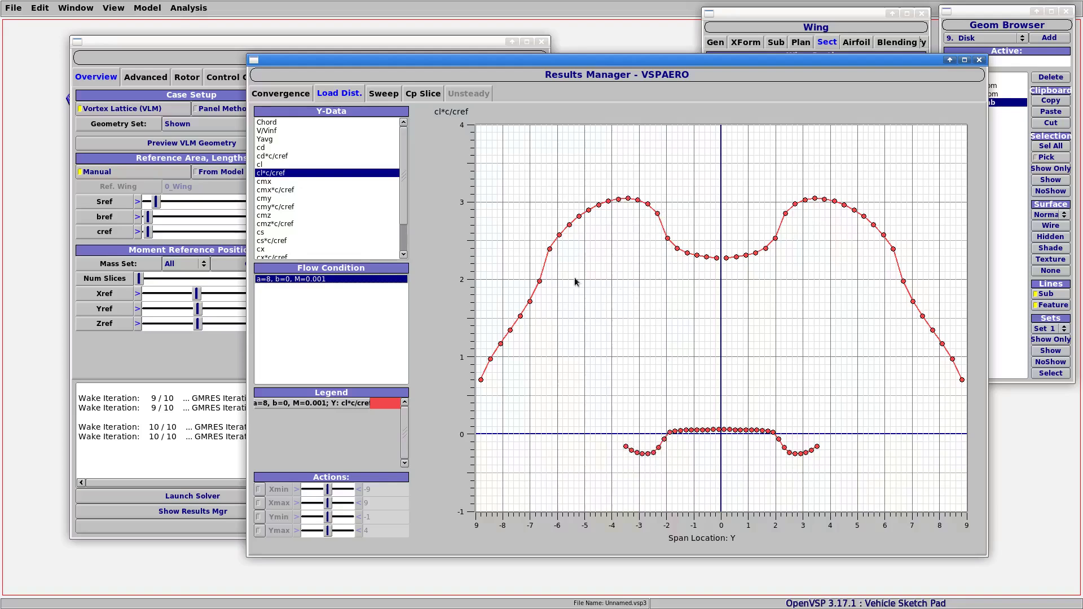
{"action": "left_click", "coordinate": [377, 95]}
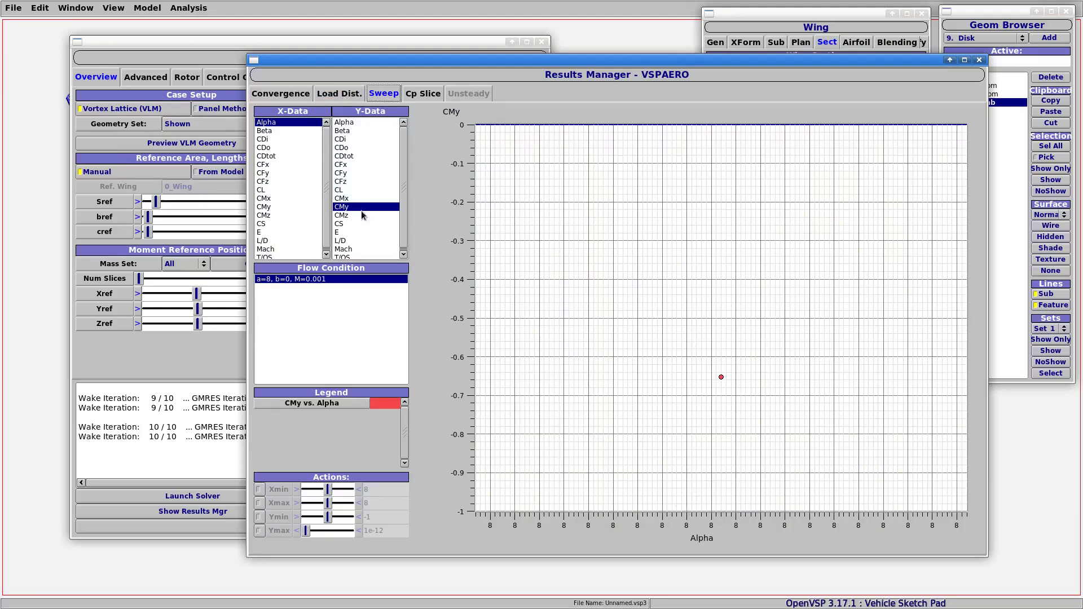
{"action": "key", "text": "Escape"}
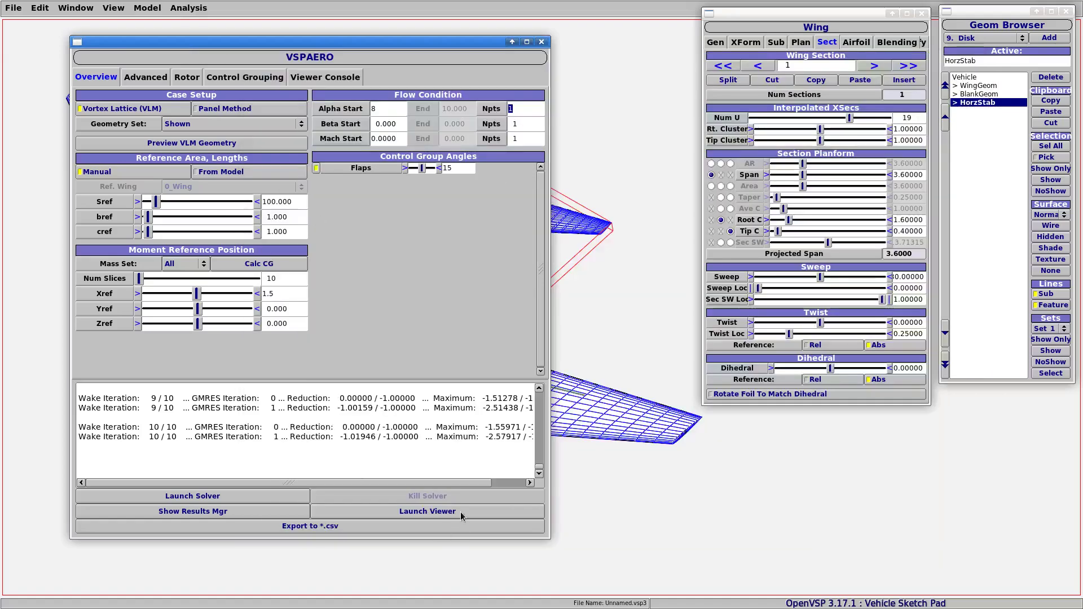
Open the solution in VSPAERO Viewer and display the trailing wakes in an enlarged window
{"action": "left_click", "coordinate": [427, 511]}
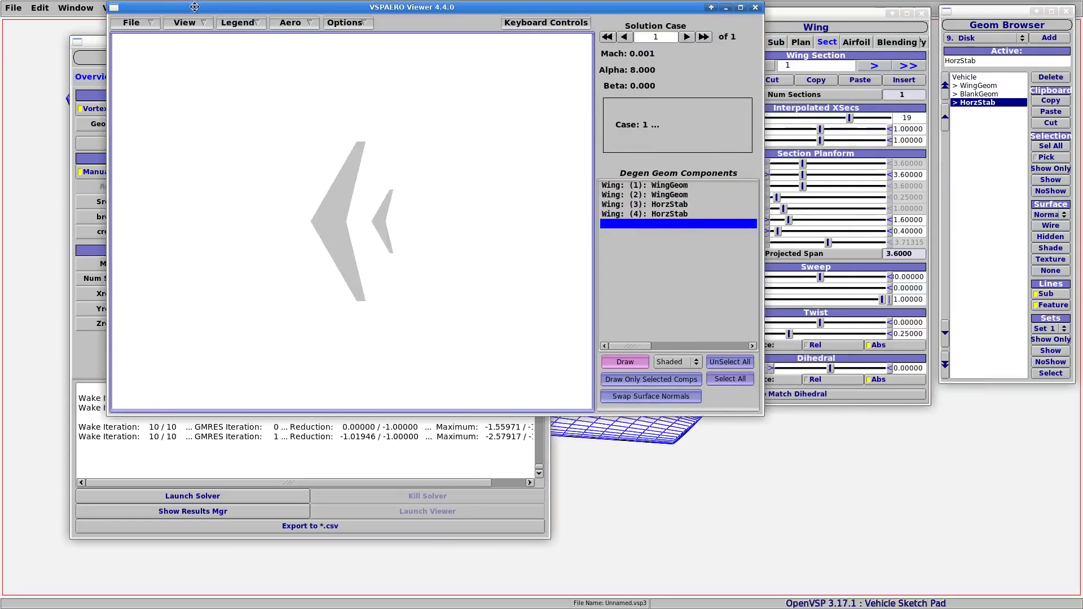
{"action": "left_click", "coordinate": [230, 38]}
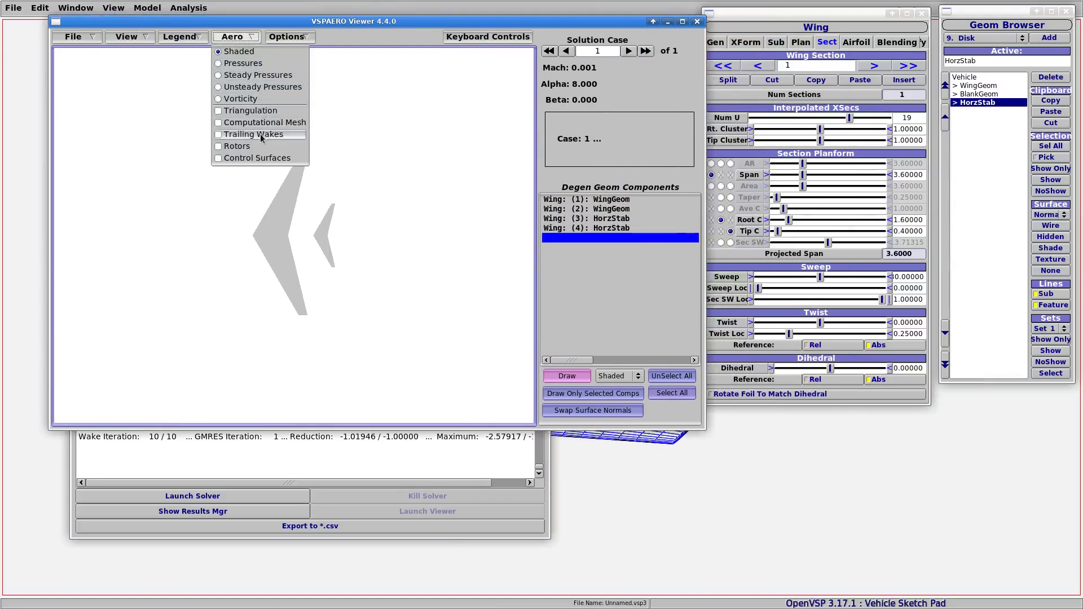
{"action": "left_click", "coordinate": [237, 127]}
{"action": "left_click_drag", "start_coordinate": [701, 429], "coordinate": [1028, 567]}
{"action": "left_click_drag", "start_coordinate": [491, 408], "coordinate": [532, 314]}
{"action": "scroll", "coordinate": [411, 249], "scroll_direction": "up", "scroll_amount": 5}
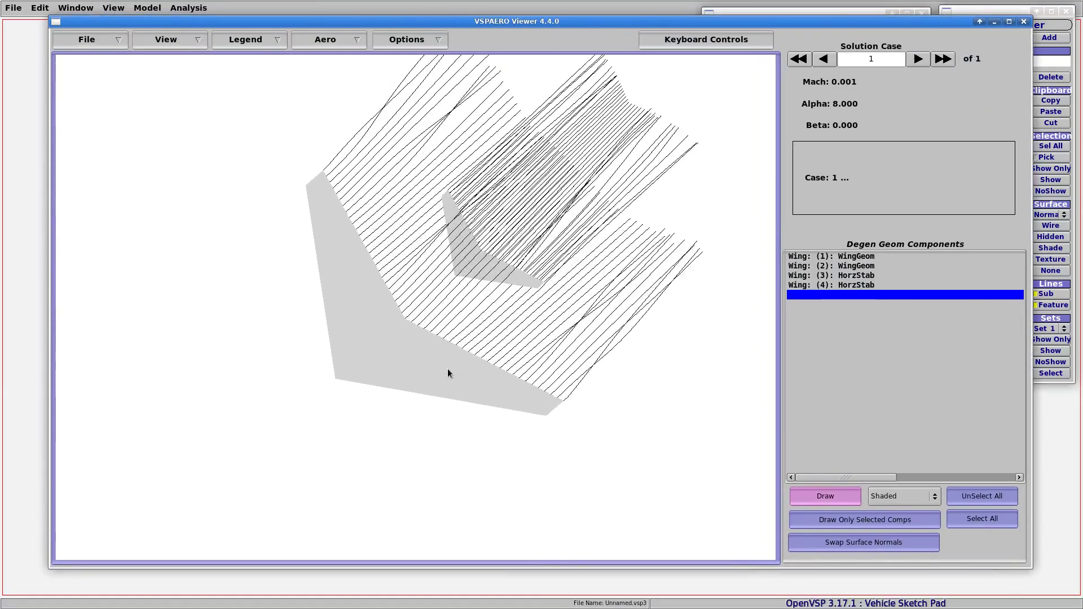
Examine how the trailing wakes of the wing and stabilizer roll up, from behind and from oblique angles, and close the viewer
{"action": "mouse_move", "coordinate": [425, 411]}
{"action": "left_mouse_down"}
{"action": "mouse_move", "coordinate": [445, 363]}
{"action": "mouse_move", "coordinate": [544, 341]}
{"action": "mouse_move", "coordinate": [296, 346]}
{"action": "mouse_move", "coordinate": [426, 410]}
{"action": "left_mouse_up"}
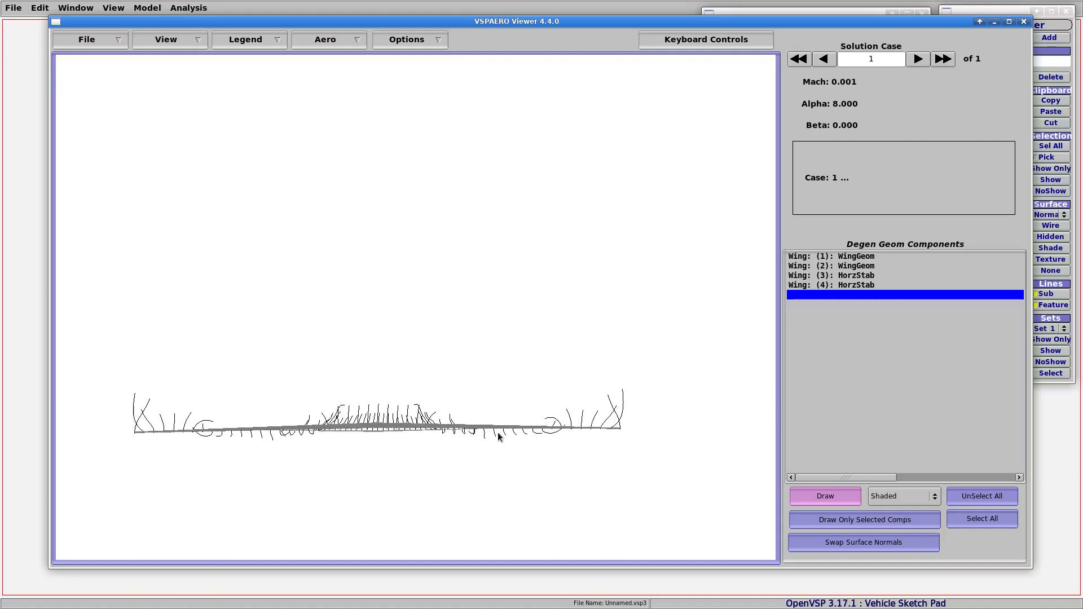
{"action": "left_click_drag", "start_coordinate": [351, 367], "coordinate": [356, 366]}
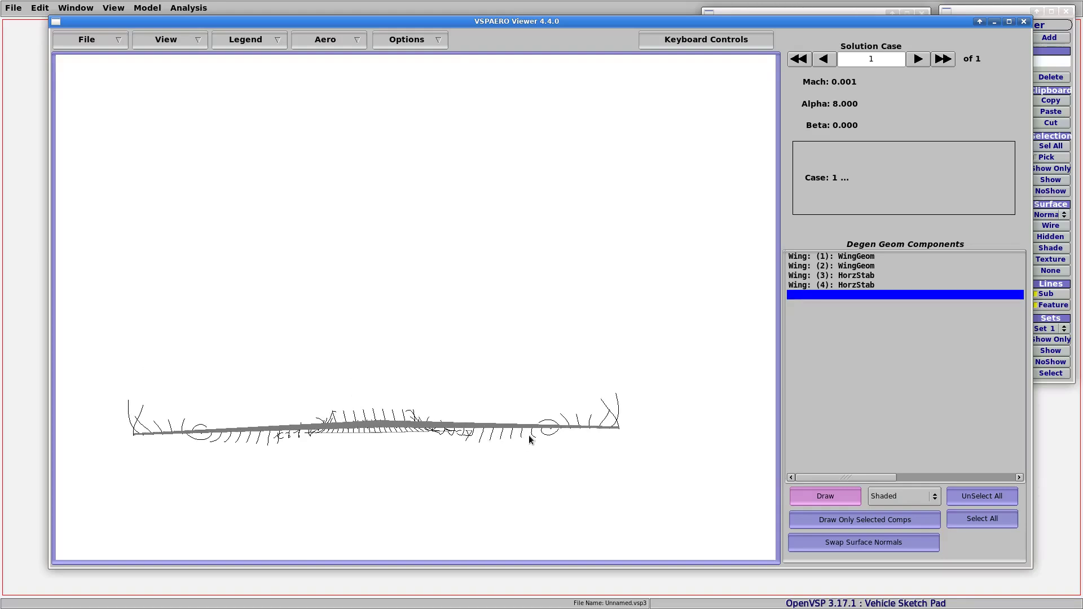
{"action": "mouse_move", "coordinate": [363, 392]}
{"action": "left_mouse_down"}
{"action": "mouse_move", "coordinate": [371, 367]}
{"action": "mouse_move", "coordinate": [370, 376]}
{"action": "left_mouse_up"}
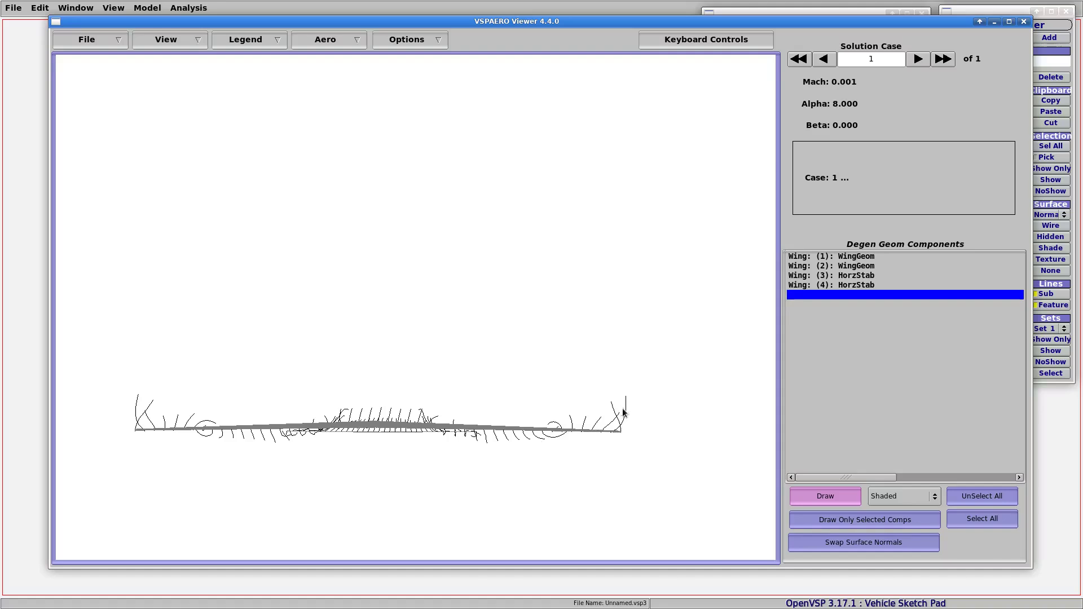
{"action": "middle_click_drag", "start_coordinate": [533, 429], "coordinate": [544, 509]}
{"action": "right_click_drag", "start_coordinate": [545, 508], "coordinate": [403, 354]}
{"action": "left_click_drag", "start_coordinate": [513, 331], "coordinate": [343, 353]}
{"action": "left_click_drag", "start_coordinate": [276, 341], "coordinate": [411, 358]}
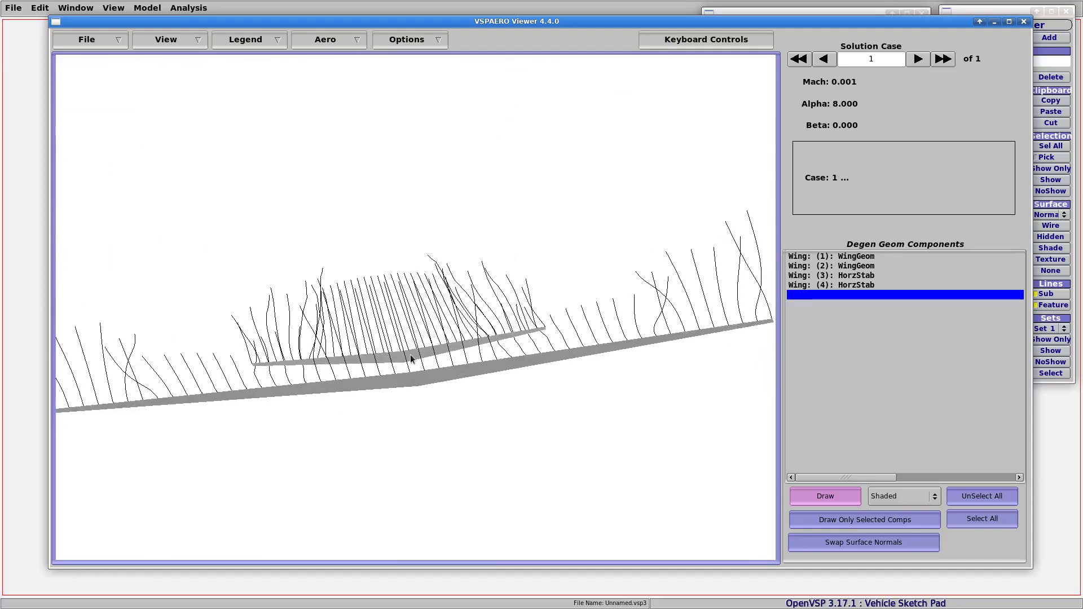
{"action": "left_click_drag", "start_coordinate": [291, 355], "coordinate": [519, 394]}
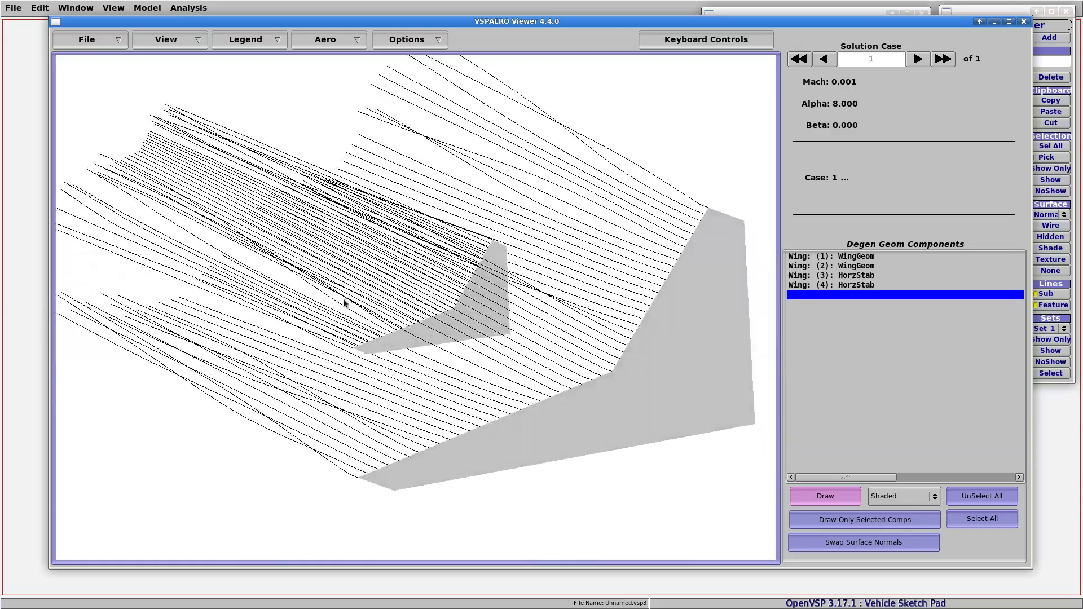
{"action": "scroll", "coordinate": [346, 303], "scroll_direction": "up", "scroll_amount": 5}
{"action": "left_click_drag", "start_coordinate": [396, 342], "coordinate": [470, 377]}
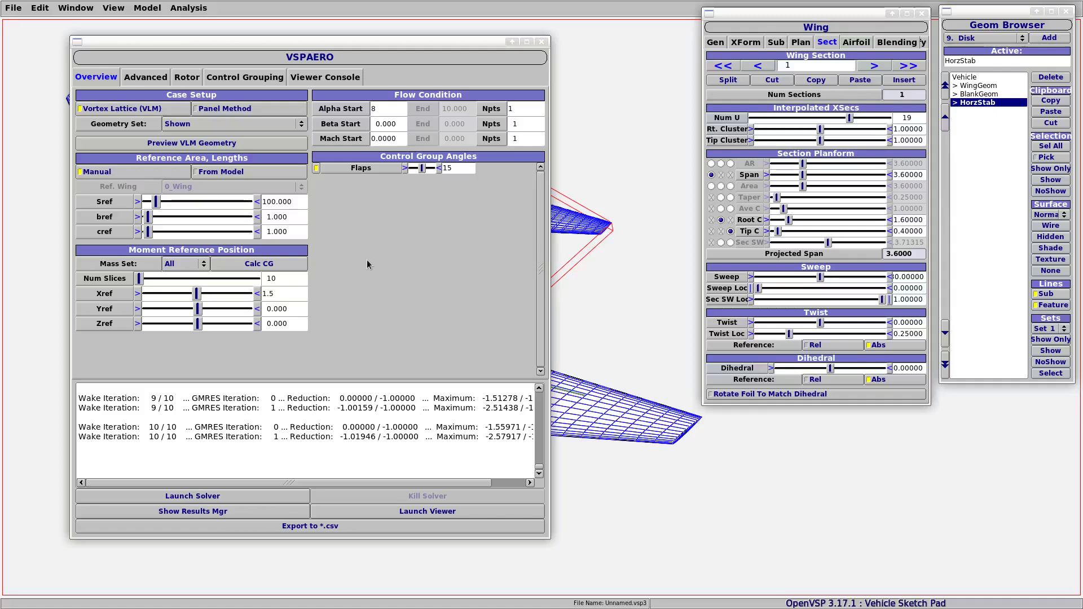
{"action": "left_click_drag", "start_coordinate": [308, 42], "coordinate": [283, 44]}
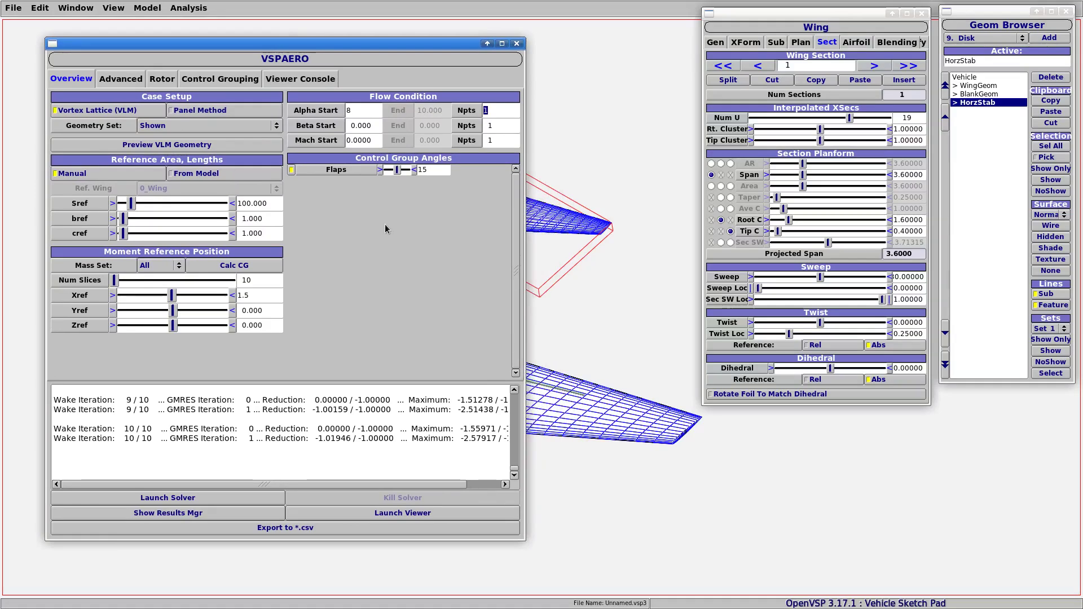
{"action": "mouse_move", "coordinate": [313, 44]}
{"action": "left_mouse_down"}
{"action": "mouse_move", "coordinate": [353, 46]}
{"action": "mouse_move", "coordinate": [314, 47]}
{"action": "left_mouse_up"}
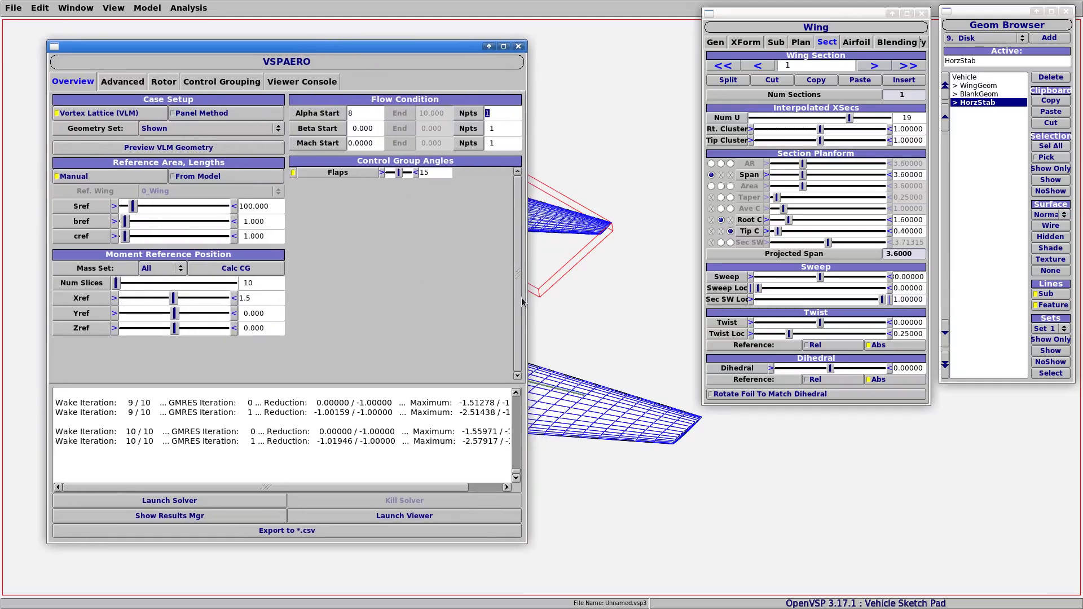